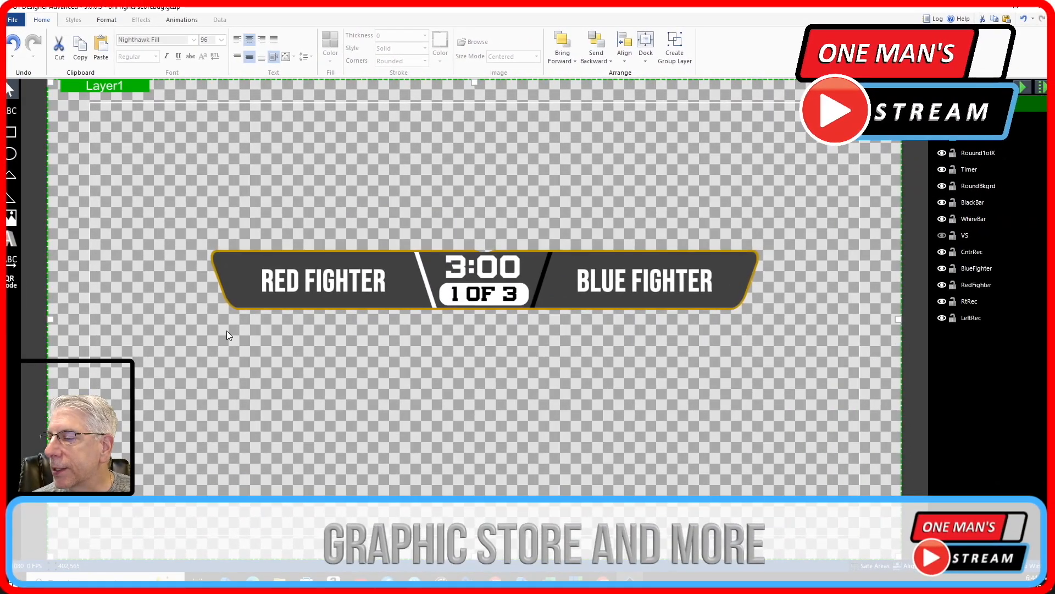
Step: Draw a rectangle below the scorebug's left half and size it like LeftRec, 624 wide by 135 high
left_click_drag(218, 330, 440, 394)
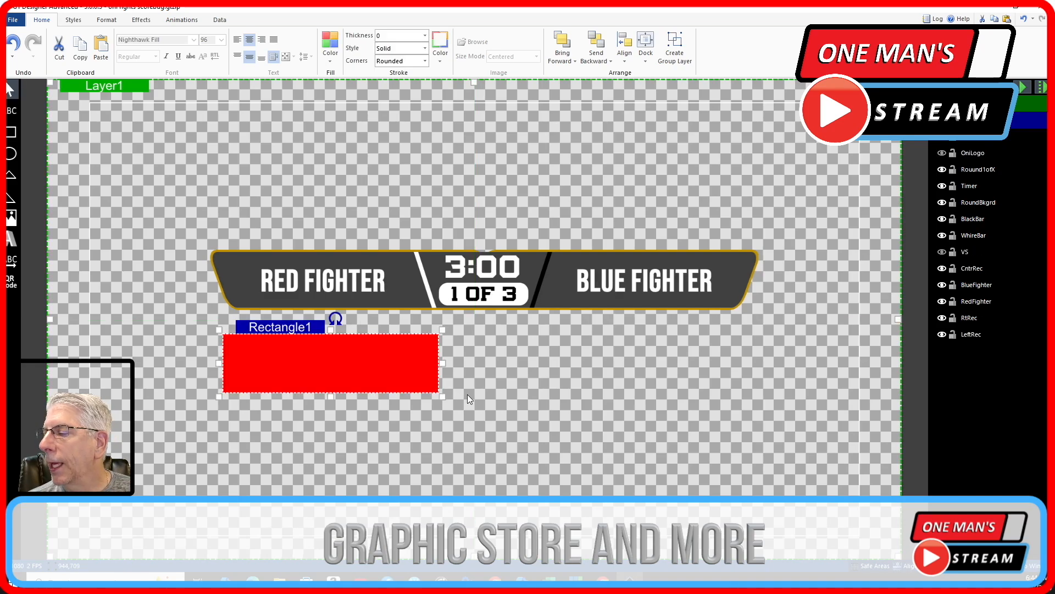
left_click(231, 255)
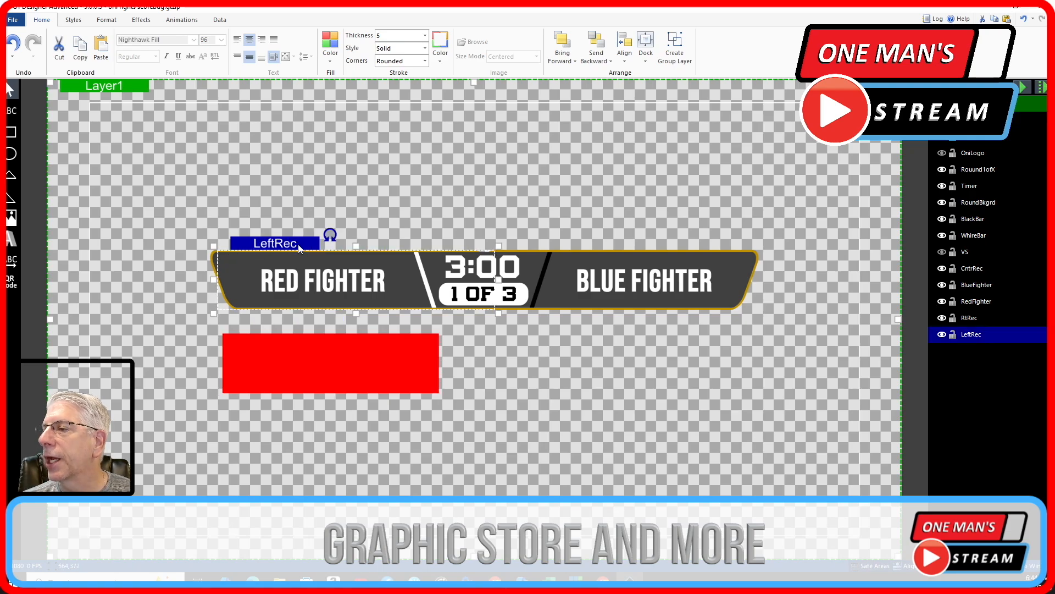
left_click(114, 21)
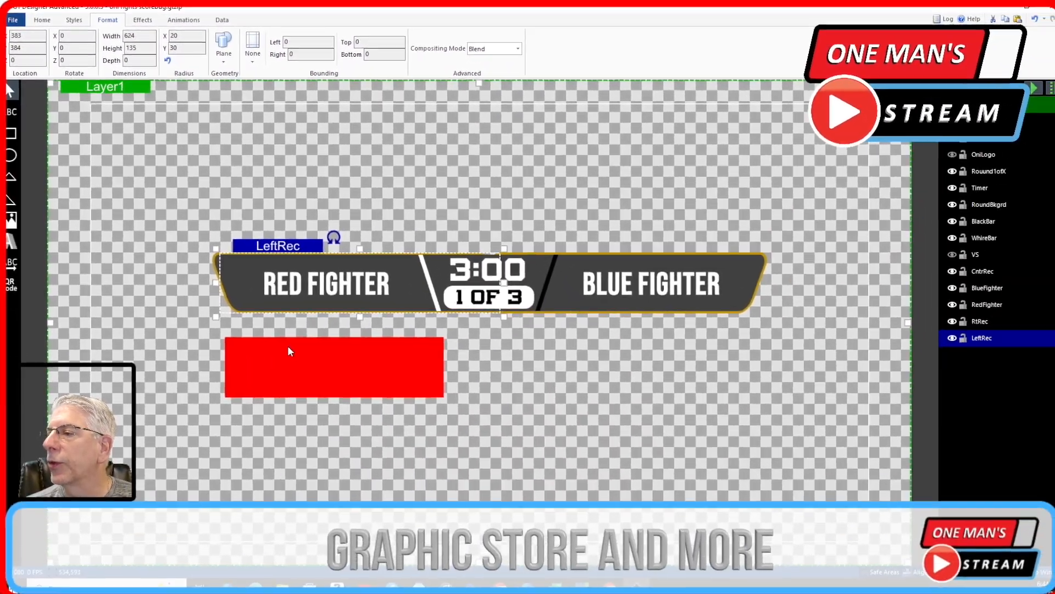
left_click(361, 438)
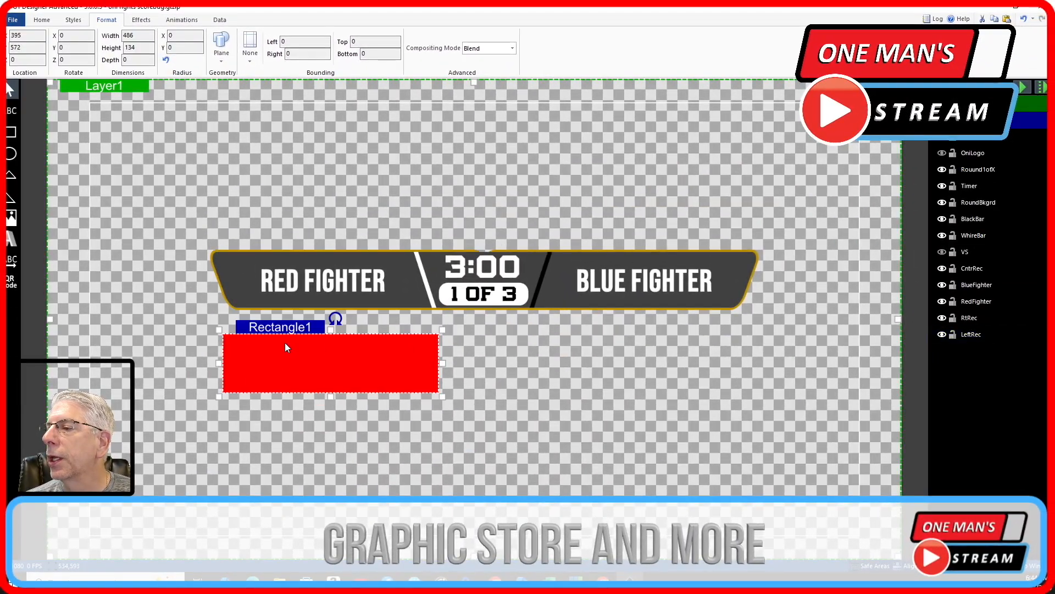
double_click(141, 35)
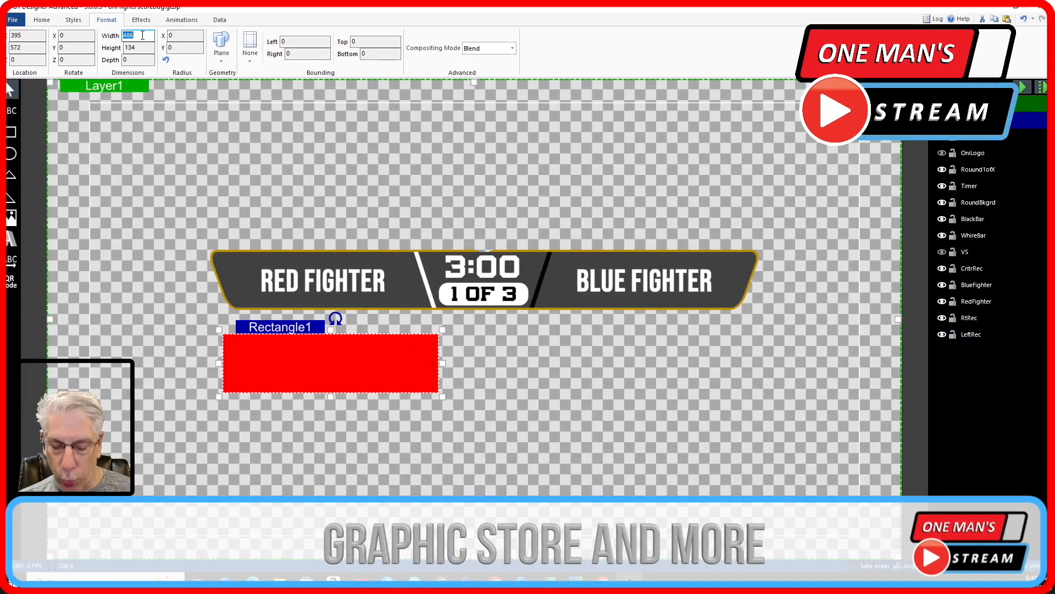
type("624")
double_click(139, 48)
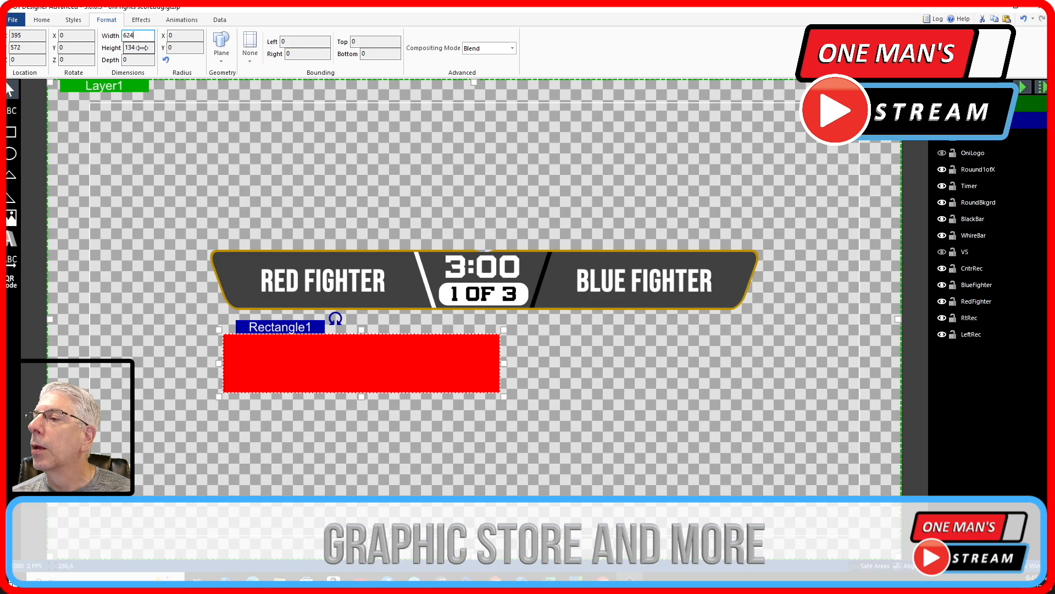
type("135")
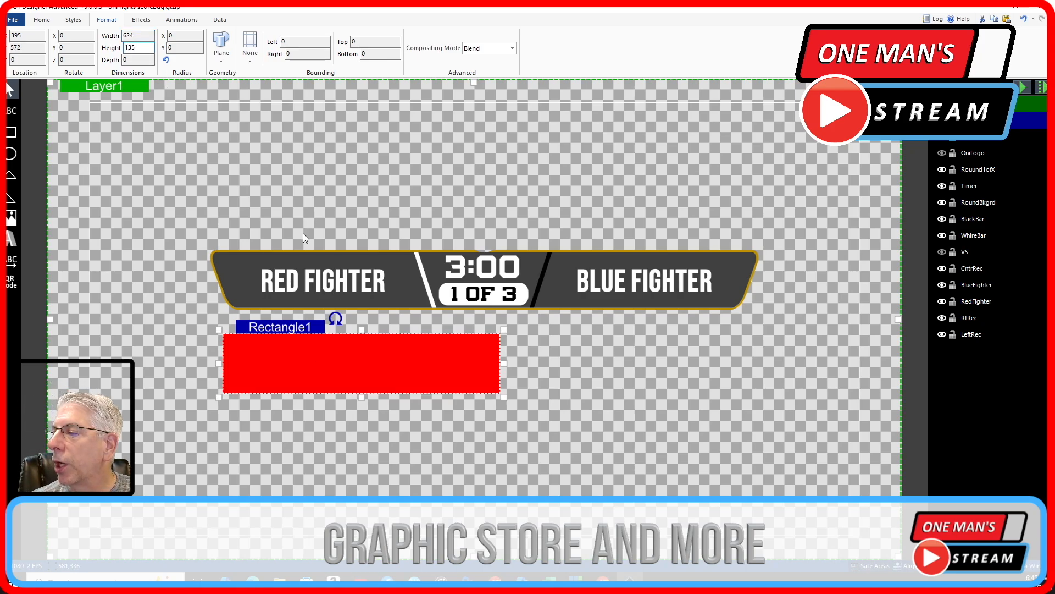
Step: Skew the new rectangle by -20 in X to match LeftRec
left_click(223, 257)
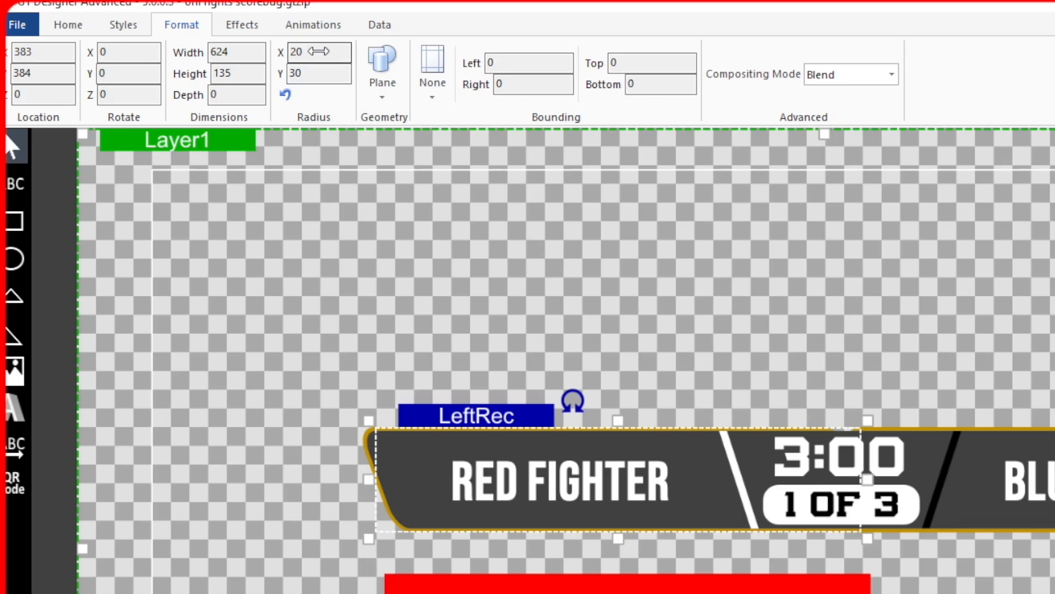
left_click(253, 32)
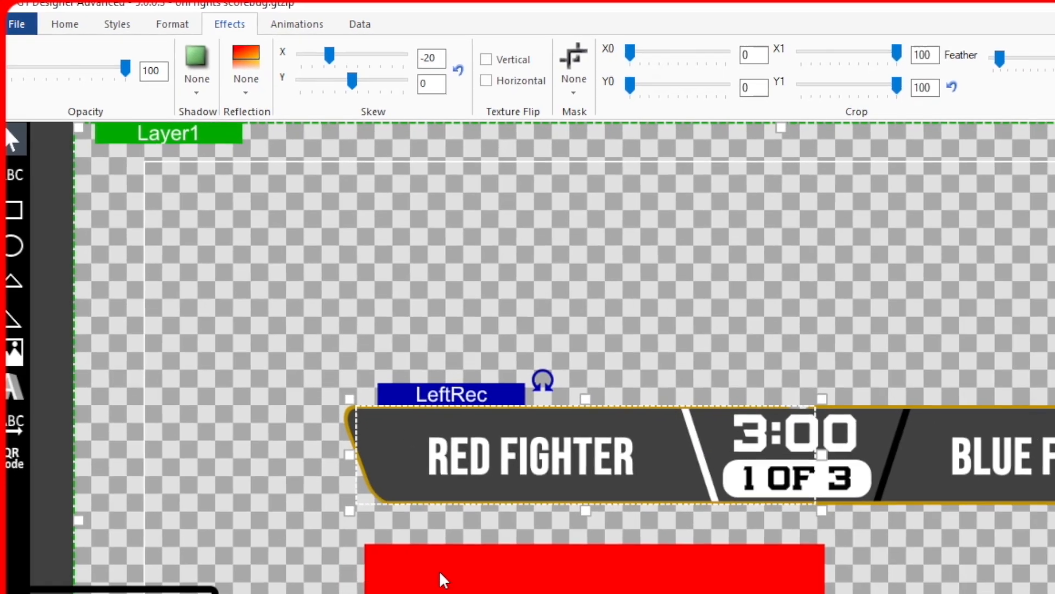
left_click(472, 583)
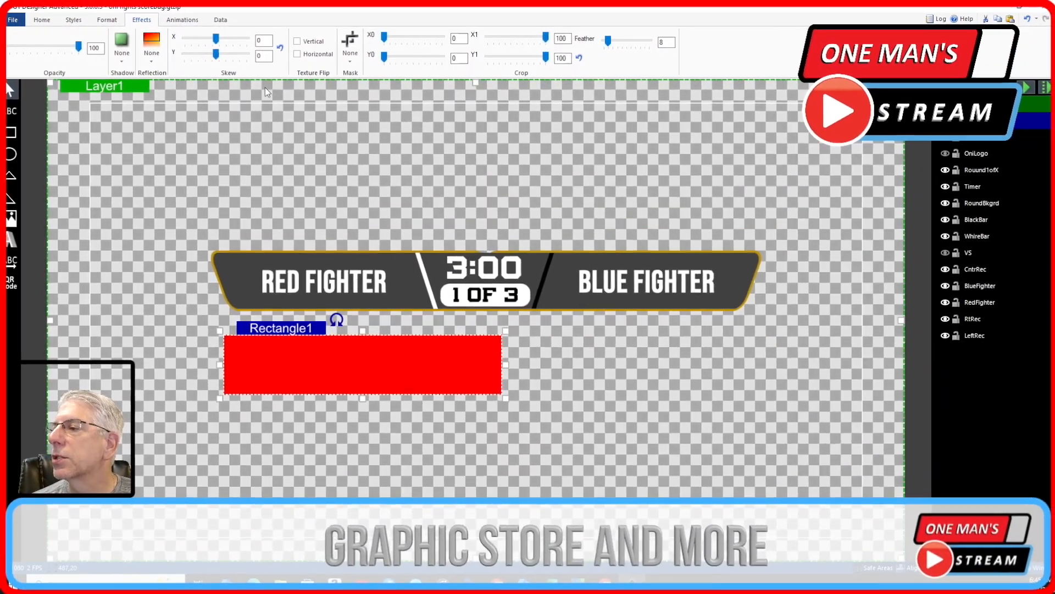
left_click(265, 39)
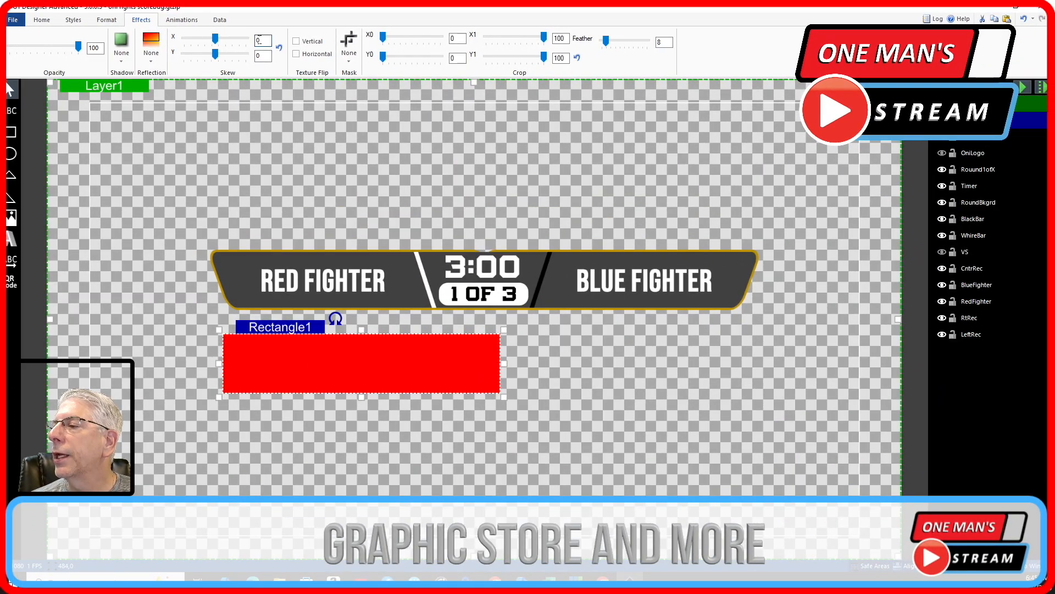
type("-20")
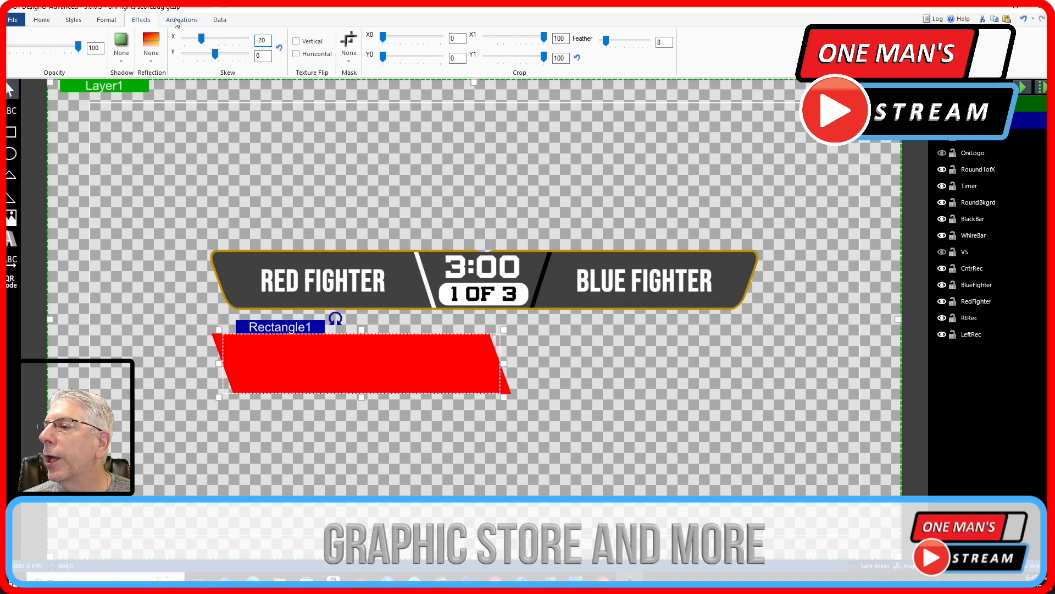
Step: Round the skewed rectangle's corners with a radius of X 20 and Y 30
left_click(107, 23)
left_click(182, 34)
type("20")
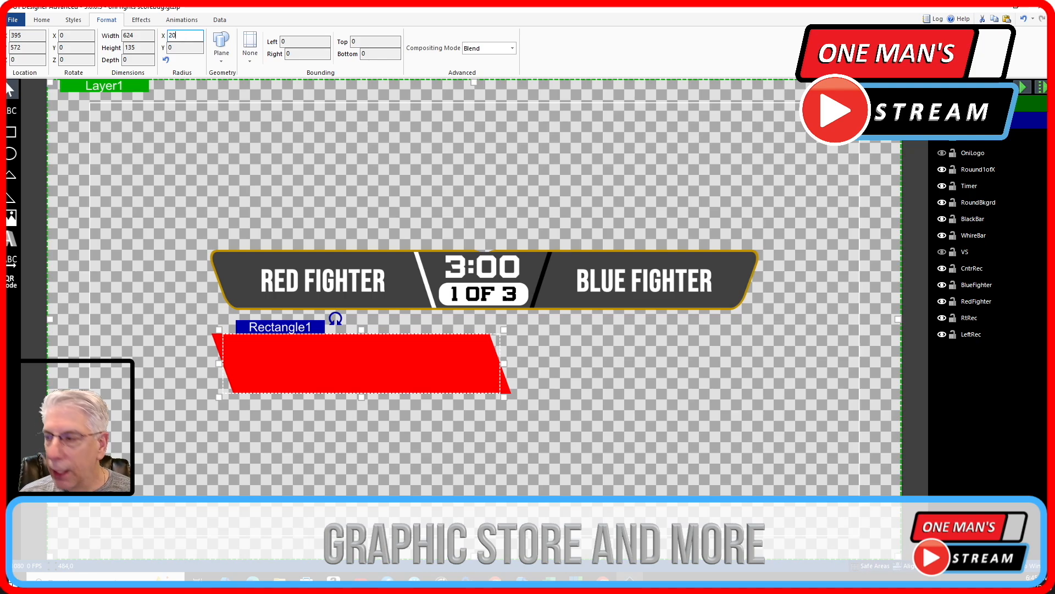
left_click(181, 48)
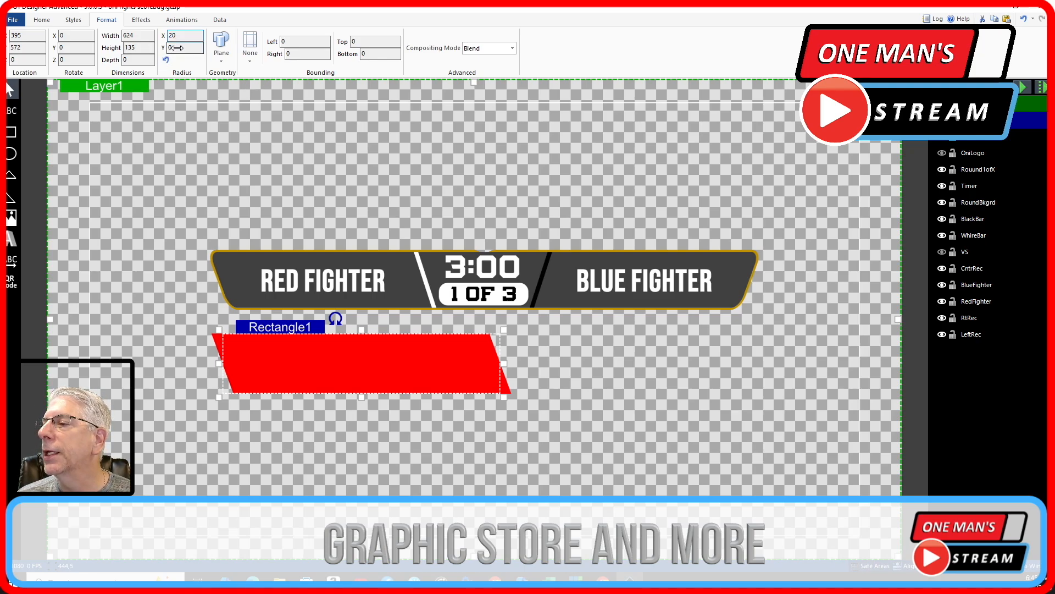
type("30")
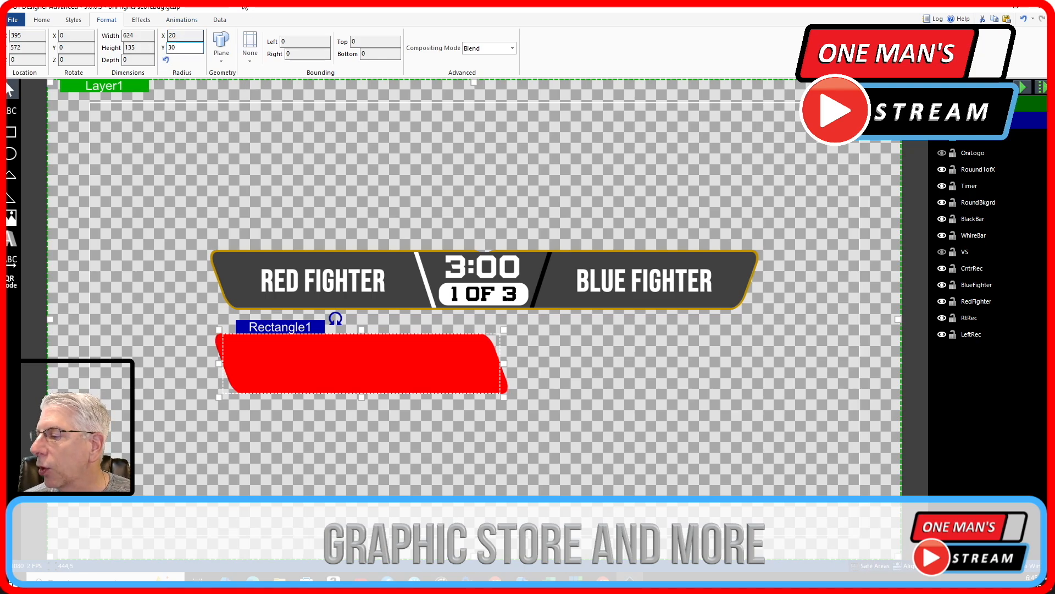
left_click(223, 435)
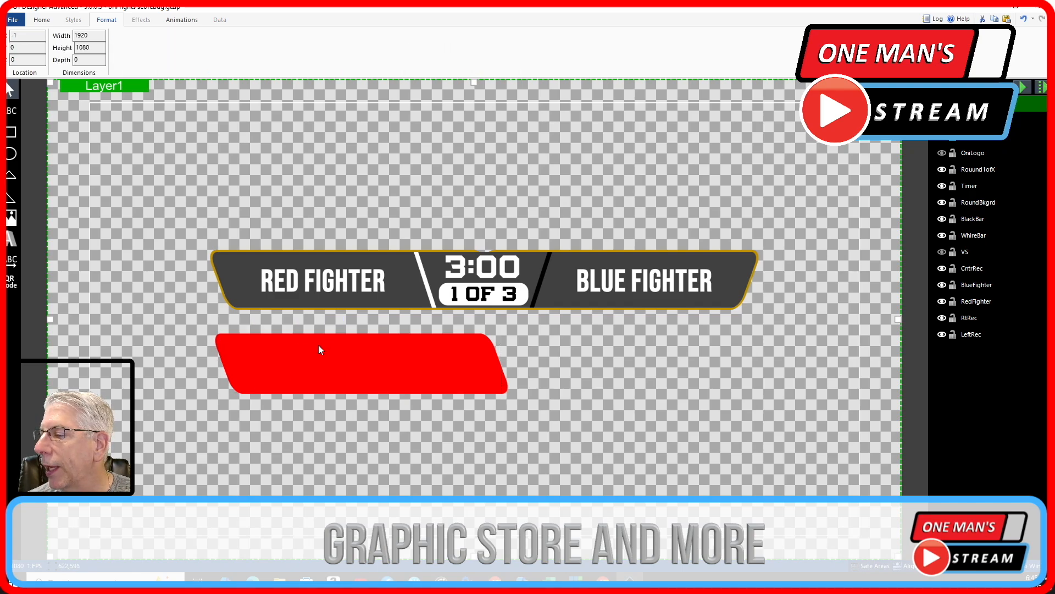
Step: Check LeftRec's fill and give the red rectangle the same Black, Lighter 25% fill color
left_click(233, 257)
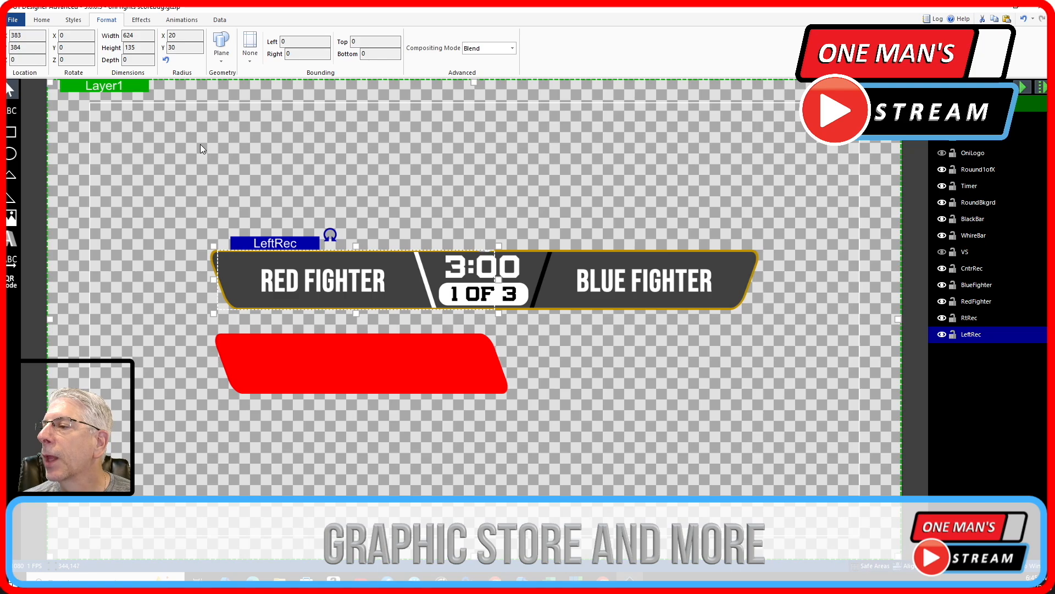
left_click(42, 20)
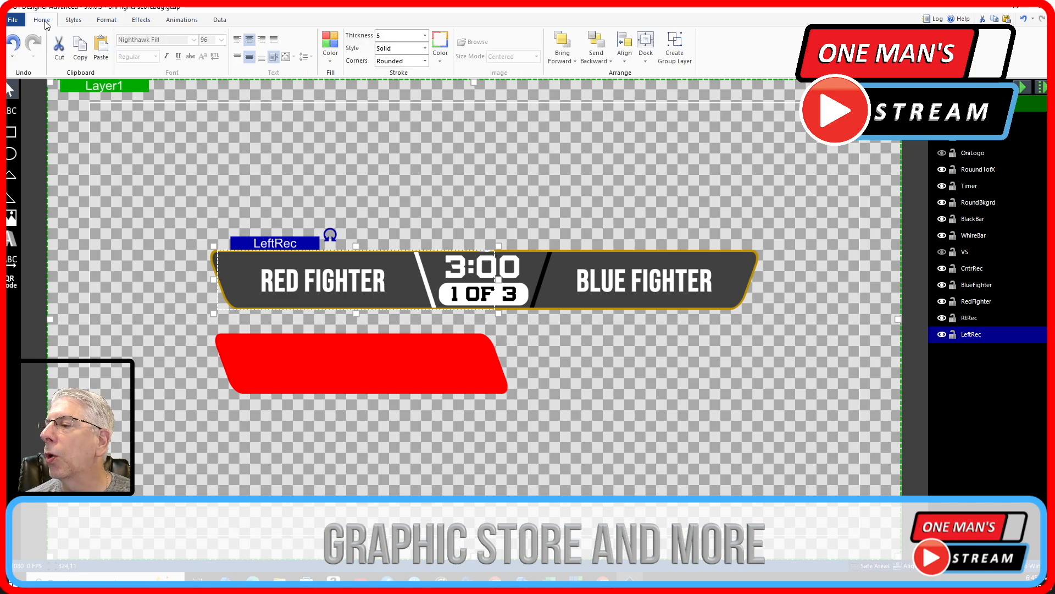
left_click(331, 53)
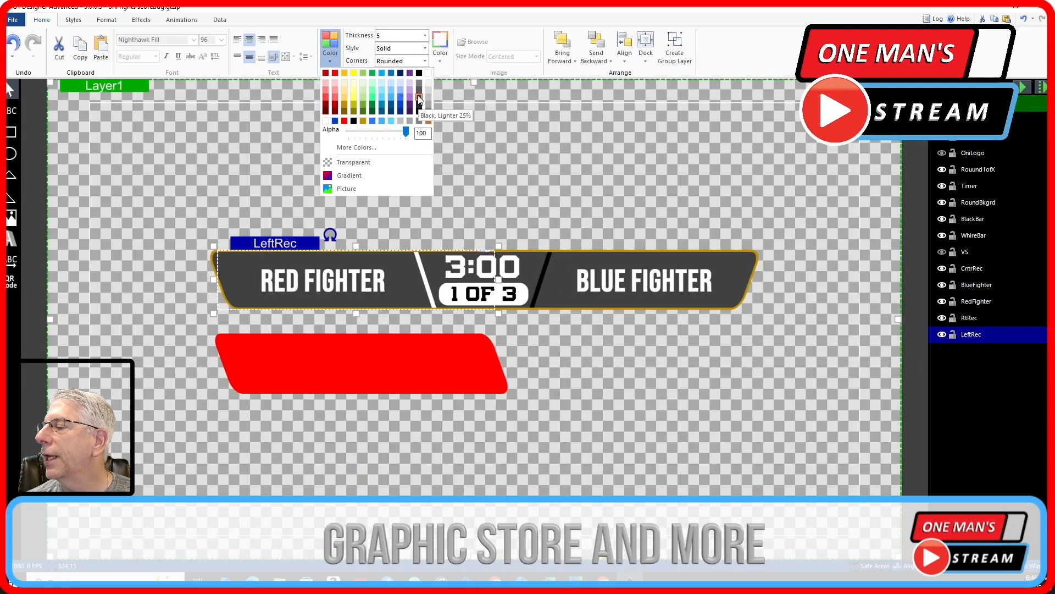
left_click(258, 358)
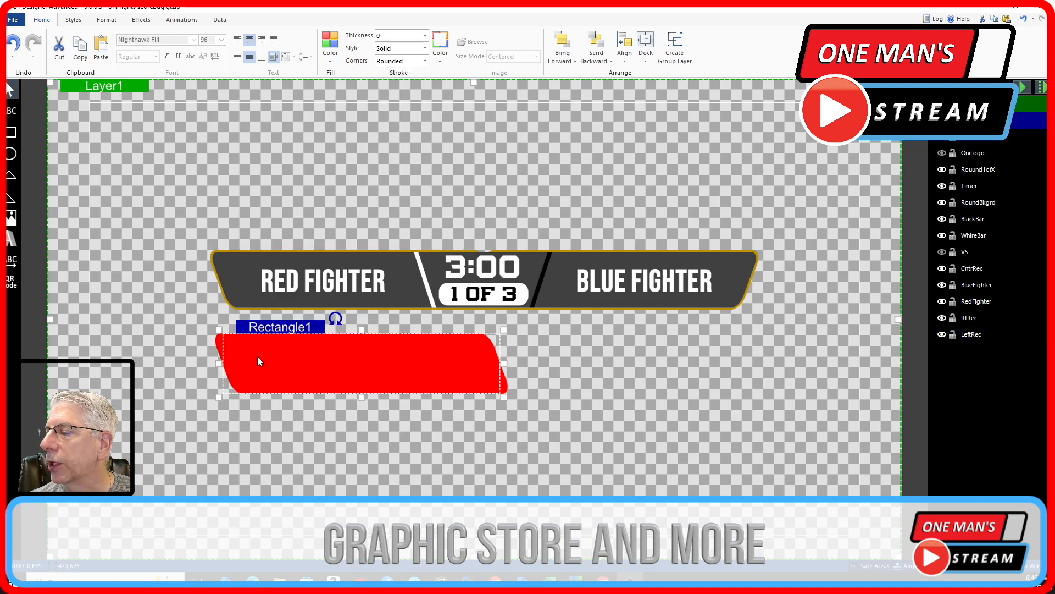
left_click(330, 48)
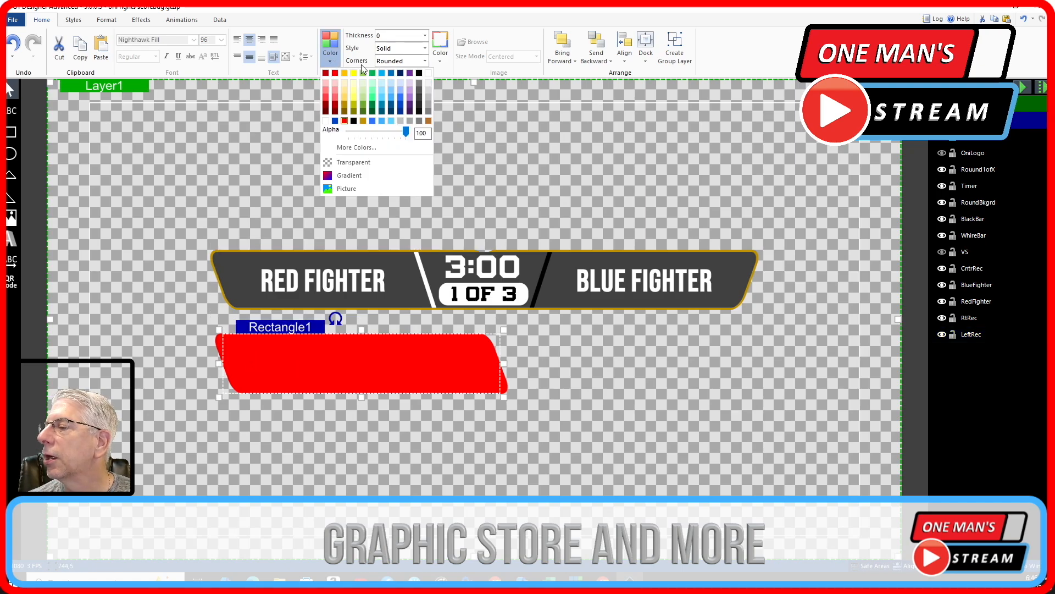
left_click(420, 99)
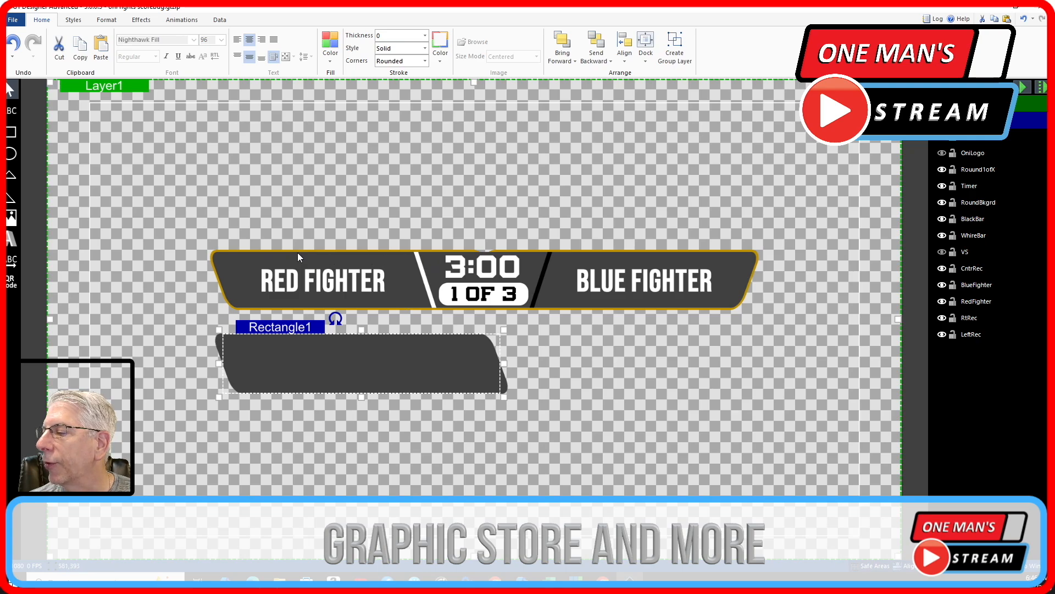
Step: Check LeftRec's stroke and give the new rectangle the same thickness of 5 and gold stroke color
left_click(232, 272)
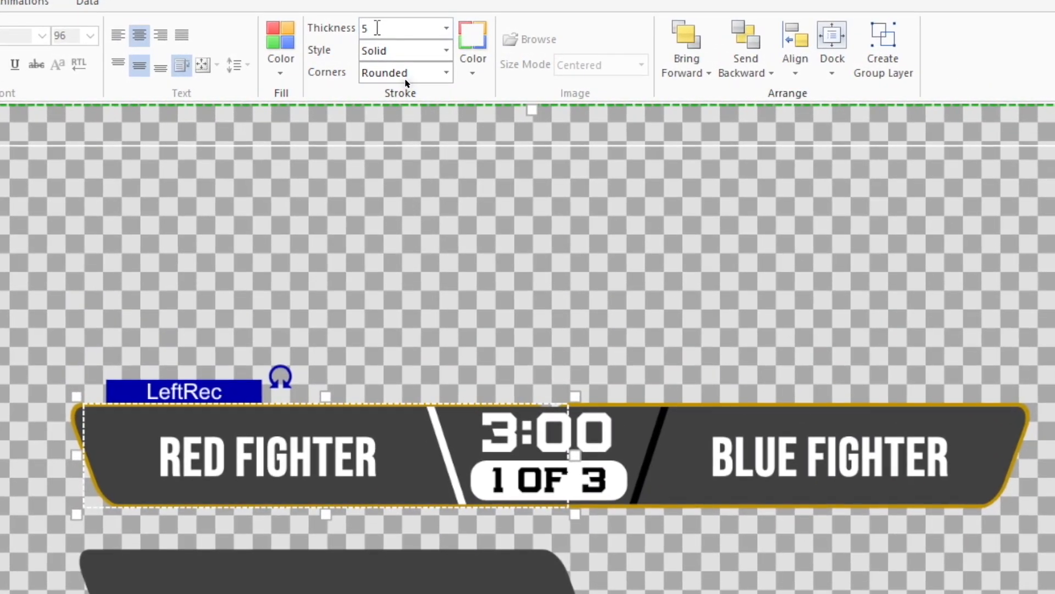
left_click(462, 68)
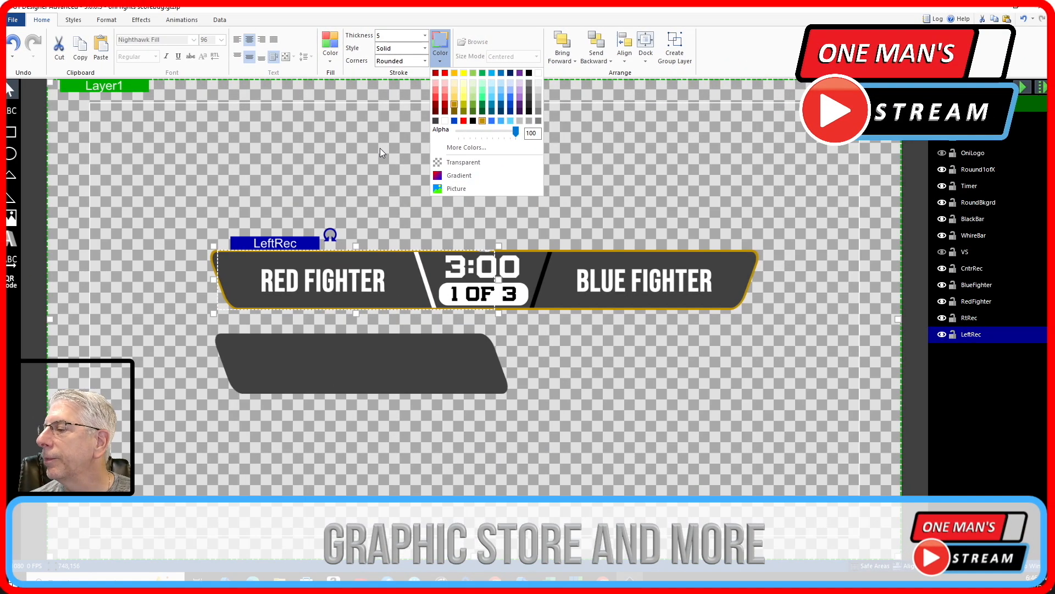
left_click(342, 526)
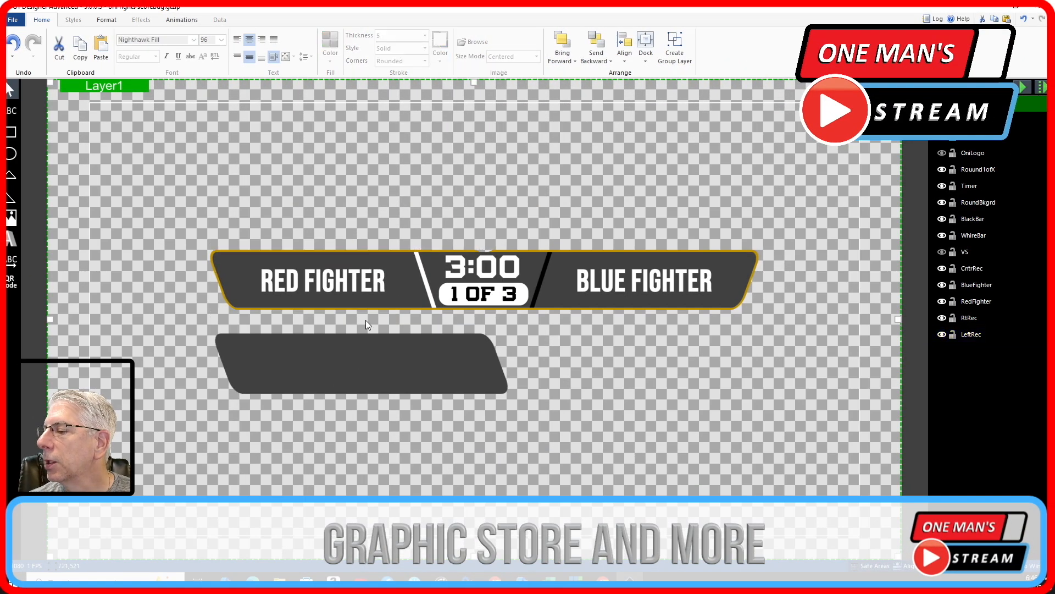
left_click(337, 354)
left_click(425, 37)
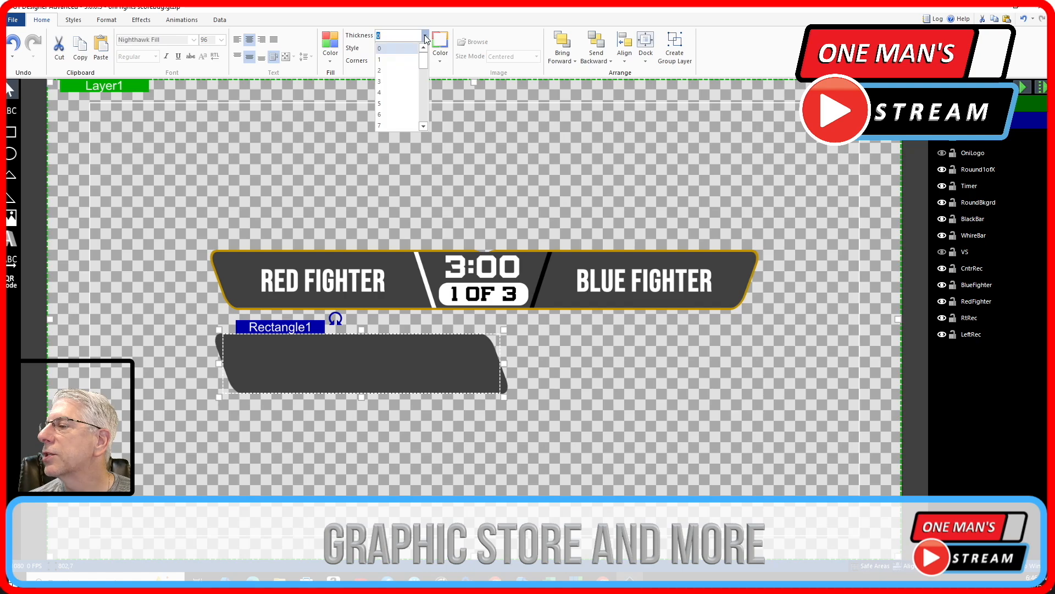
left_click(394, 102)
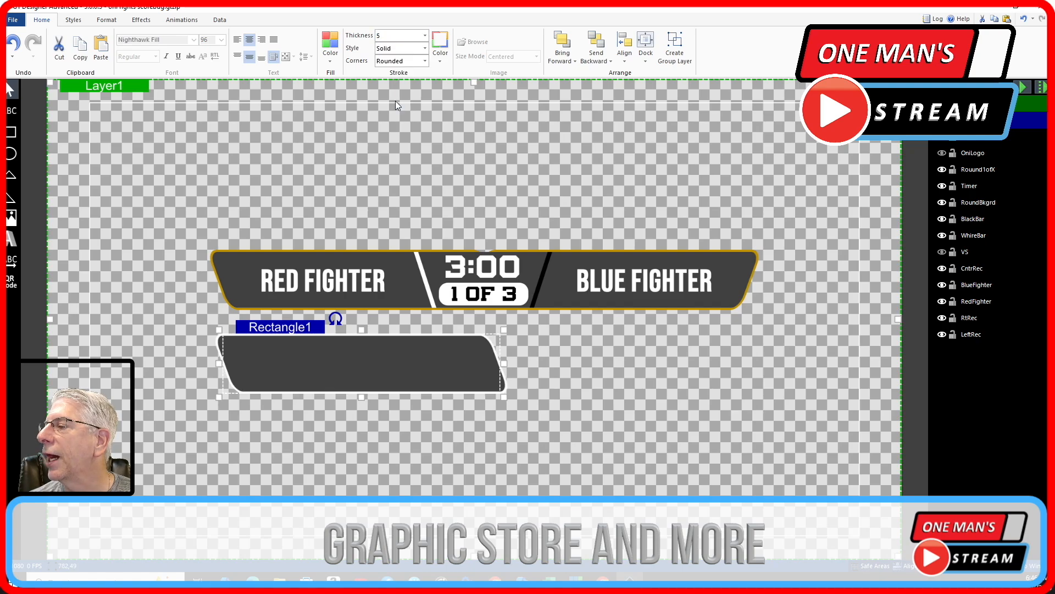
left_click(440, 61)
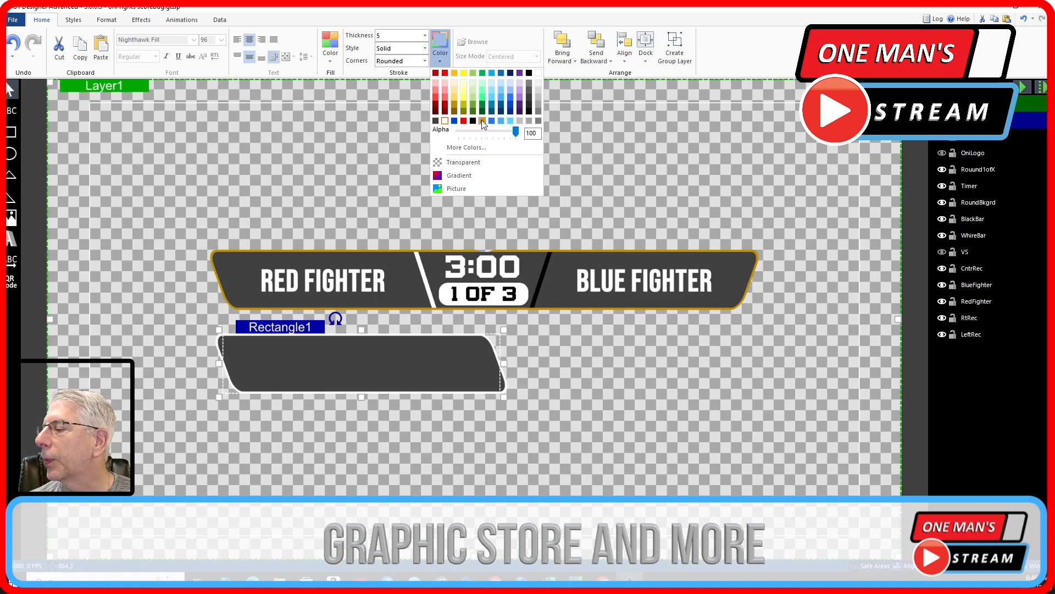
left_click(482, 121)
left_click(364, 483)
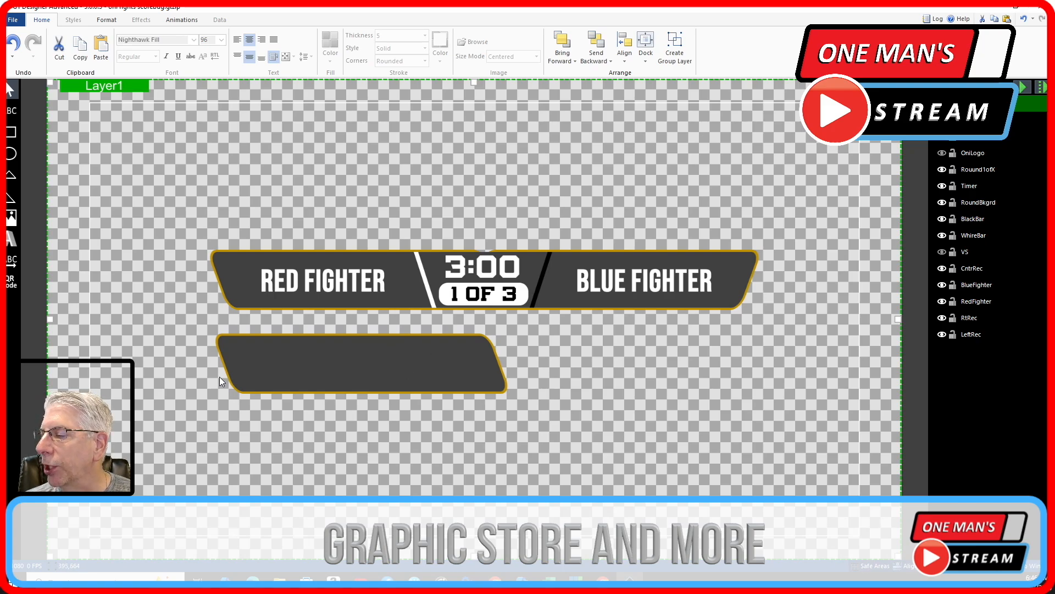
Step: Duplicate the finished gold-outlined rectangle by copying and pasting it
left_click(345, 355)
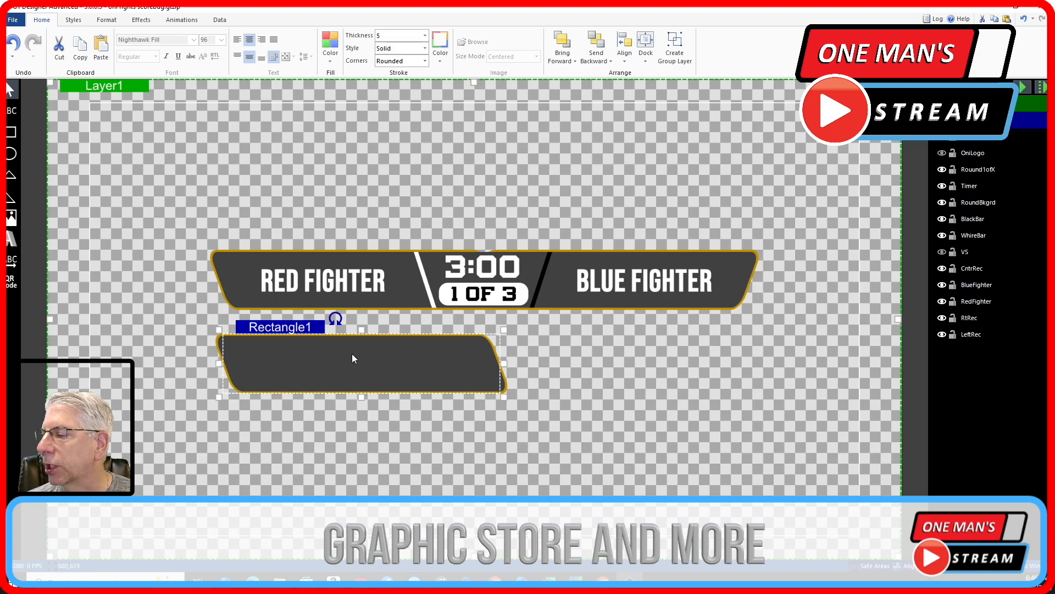
right_click(287, 326)
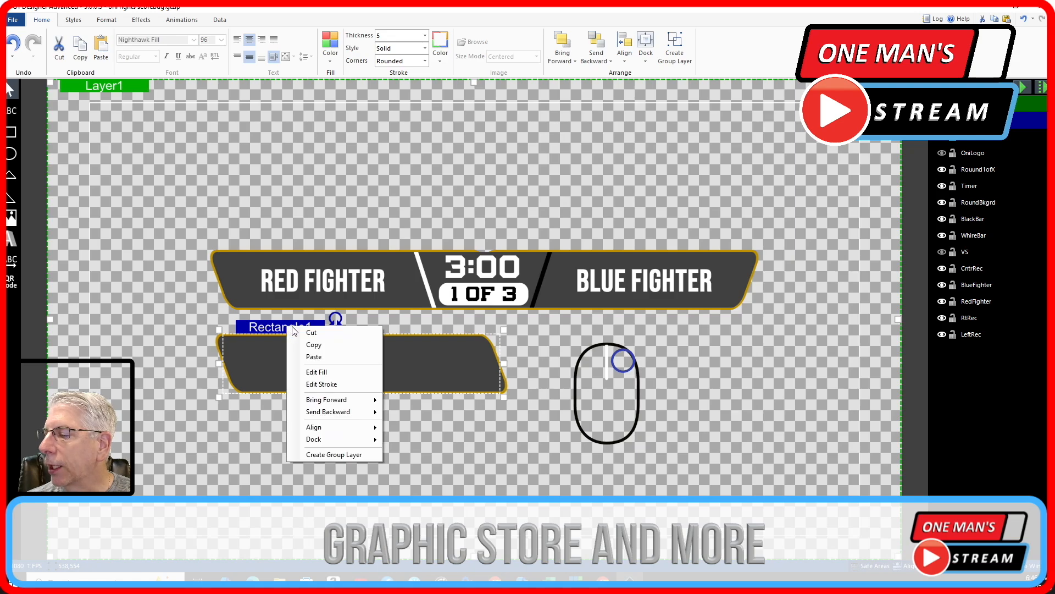
left_click(320, 346)
right_click(301, 328)
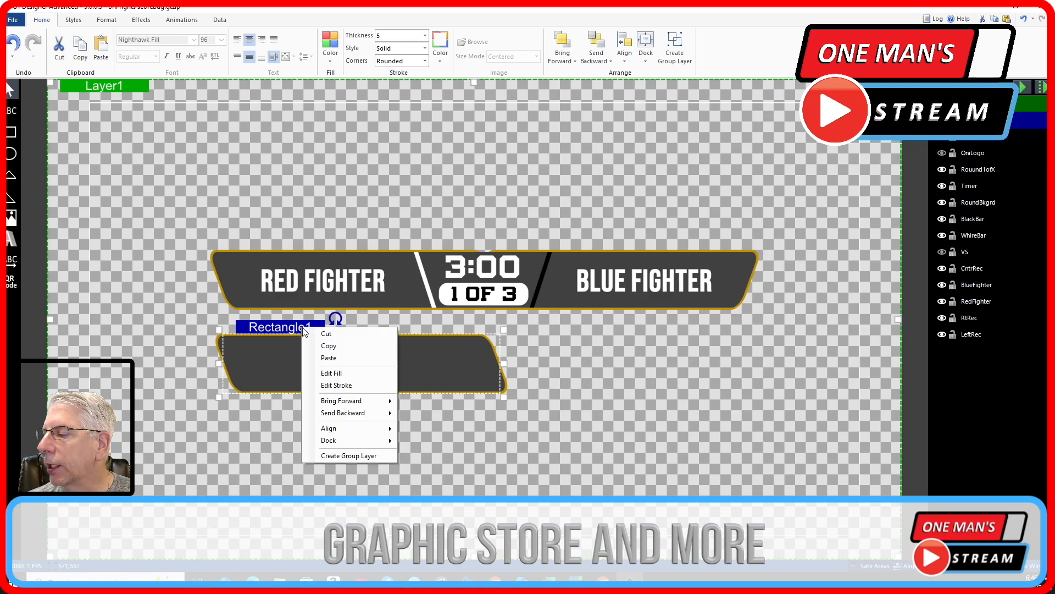
left_click(326, 358)
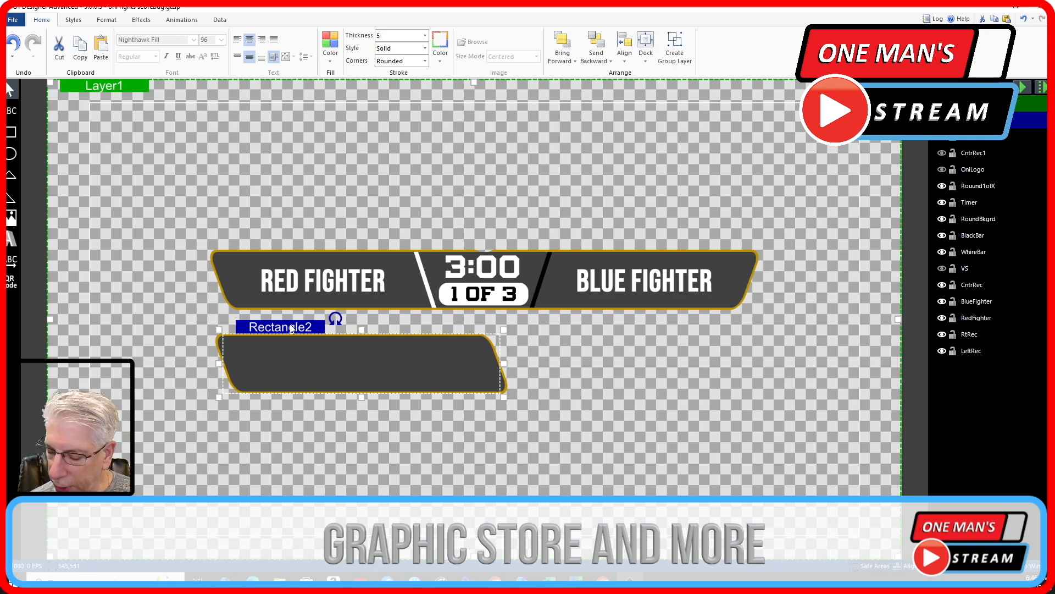
Step: Move the duplicate rectangle horizontally to the right until it only slightly overlaps the right end of the original
key("Right")
key("Right")
key("Right")
key("Right")
key("Right")
key("Right")
key("Right")
key("Right")
key("Right")
key("Right")
key("Right")
key("Right")
key("Right")
key("Right")
key("Right")
key("Right")
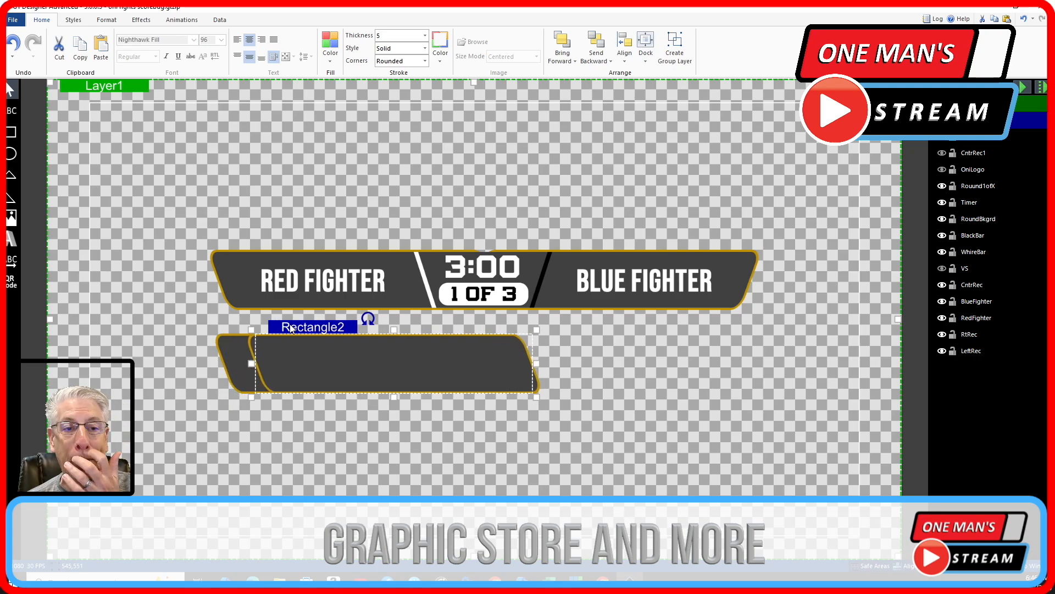
key("Right")
key("Right")
key("Right")
key("Right")
key("Right")
key("Right")
key("Right")
key("Right")
key("Right")
key("Right")
key("Right")
key("Right")
key("Right")
key("Right")
key("Right")
key("Right")
key("Right")
key("Right")
key("Right")
key("Right")
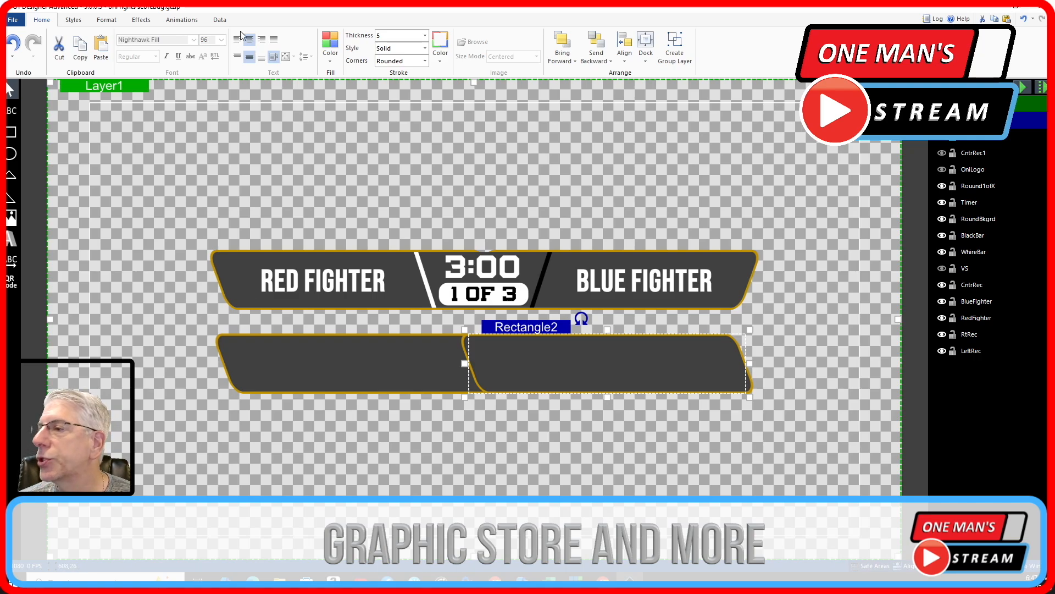
Step: Set the duplicate rectangle's X skew to 20 so it mirrors the original bar's slant
left_click(141, 20)
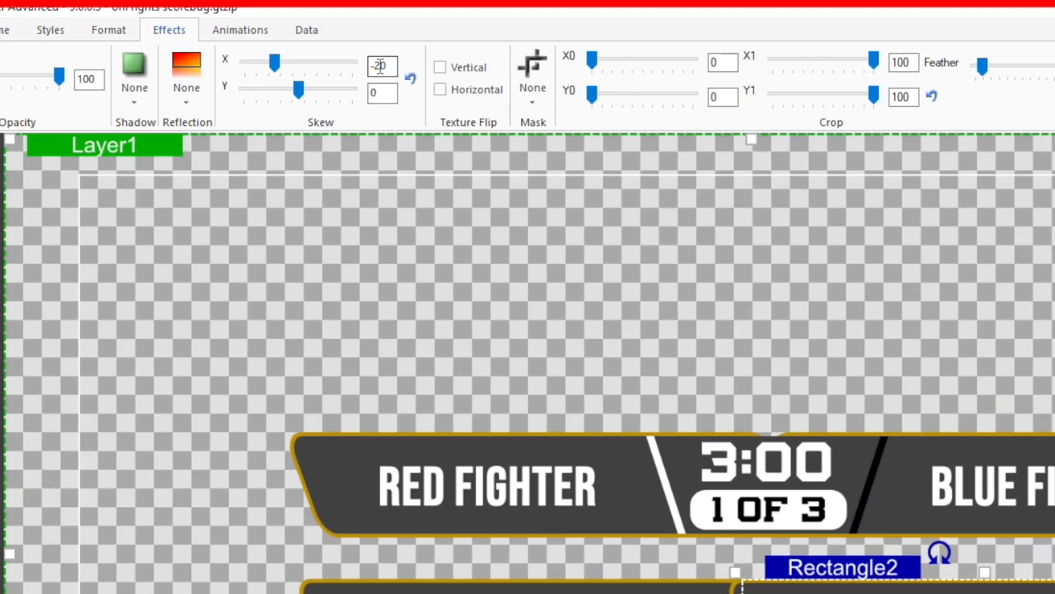
left_click(378, 65)
key("BackSpace")
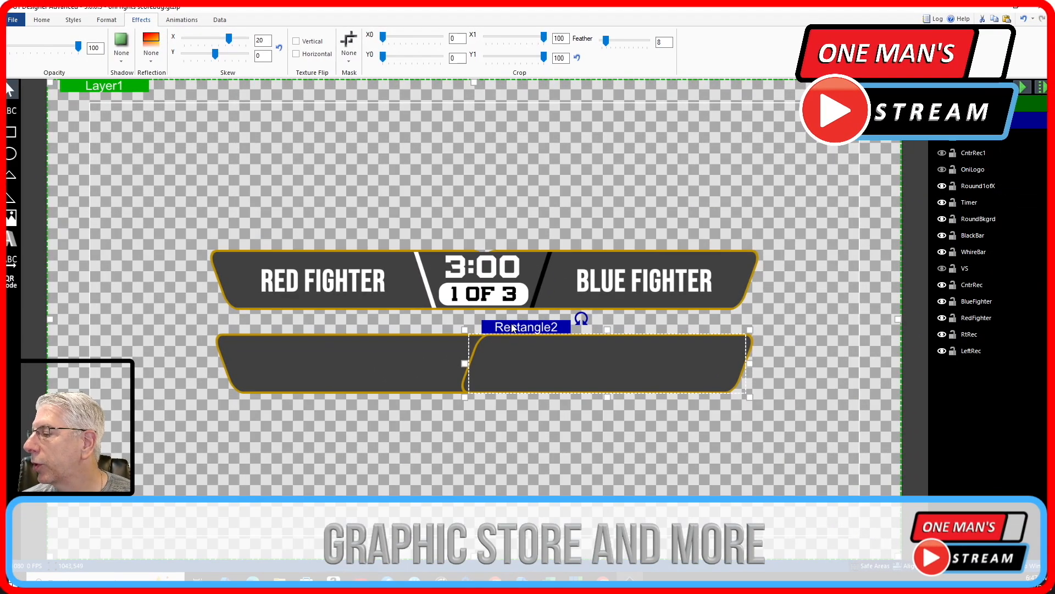
Step: Nudge the mirrored bar right until its rounded upper-left corner just meets the left bar's upper-right corner
key("Right")
key("Right")
key("Right")
key("Right")
key("Right")
key("Right")
key("Right")
key("Right")
key("Right")
key("Right")
key("Right")
key("Right")
key("Right")
key("Right")
key("Right")
key("Right")
key("Right")
key("Right")
key("Right")
key("Right")
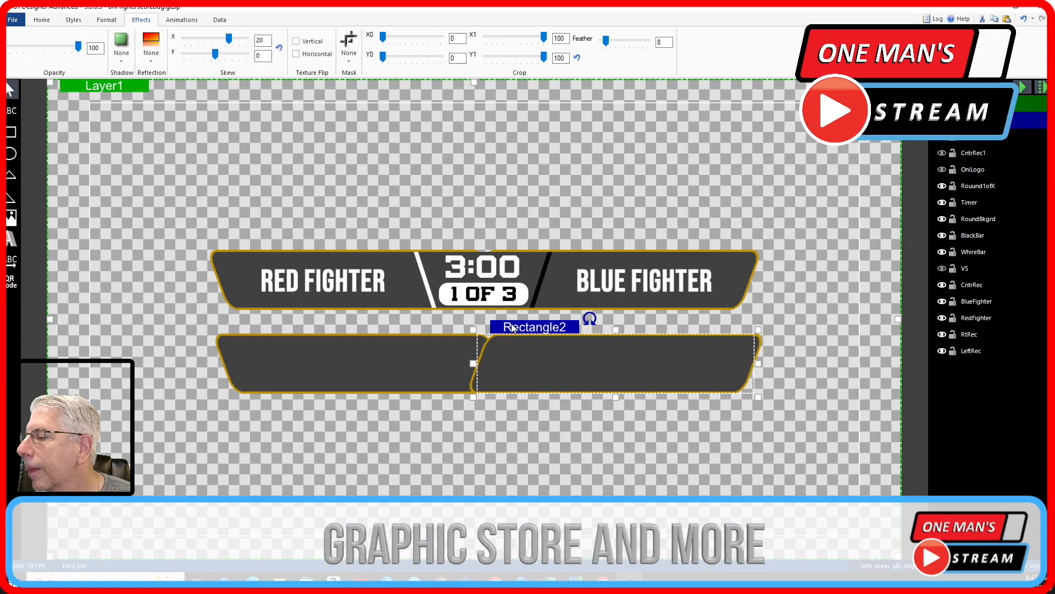
left_click(441, 428)
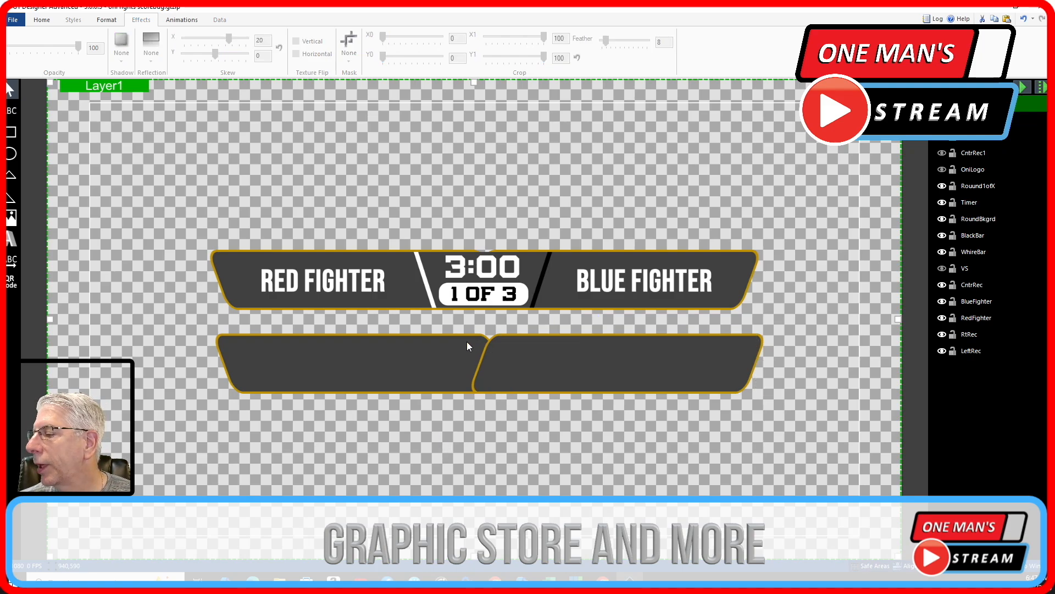
Step: Check the left bar's dimensions and corner radius in its format settings
left_click(409, 352)
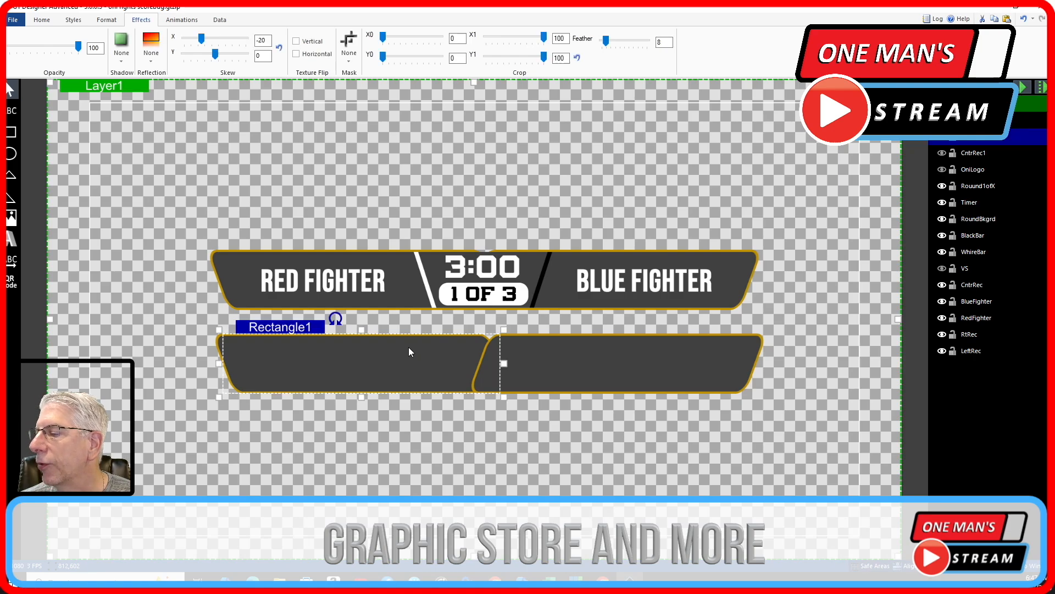
left_click(107, 21)
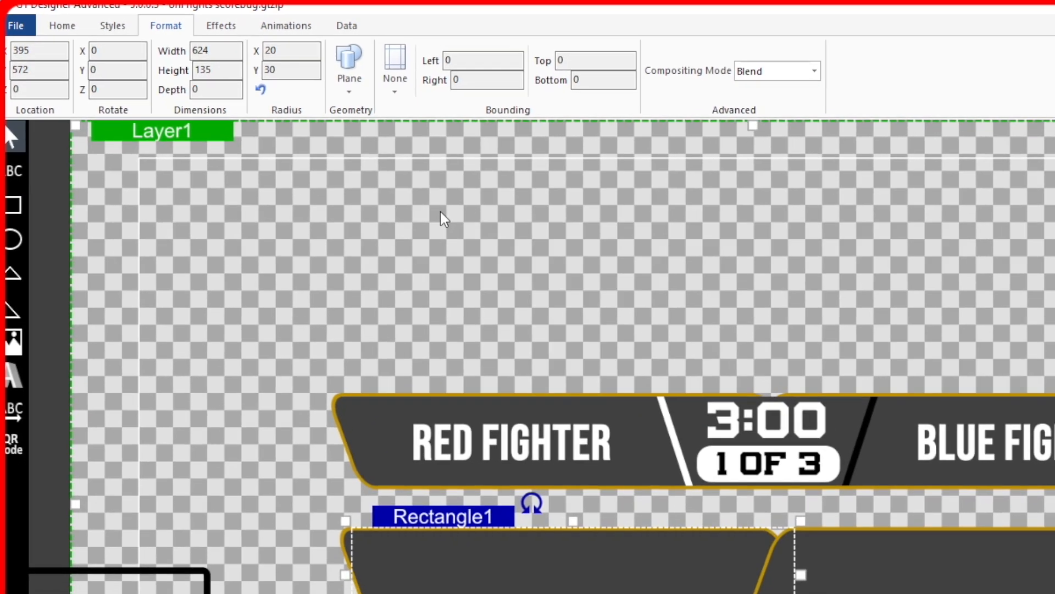
left_click(441, 212)
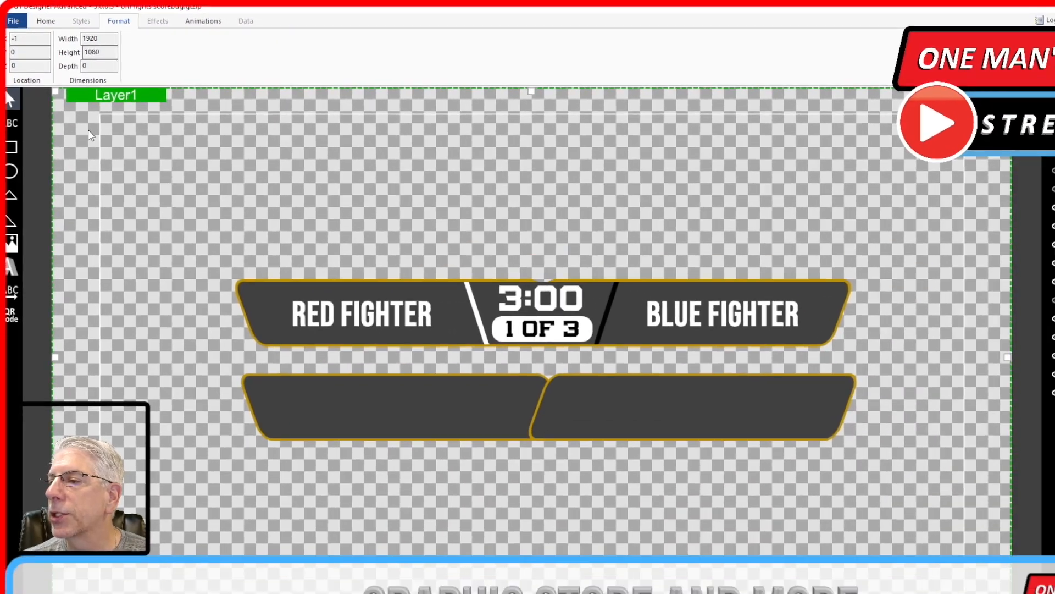
Step: Draw a rectangle about 155 wide over the seam between the two bars and set its height to 125
left_click(13, 206)
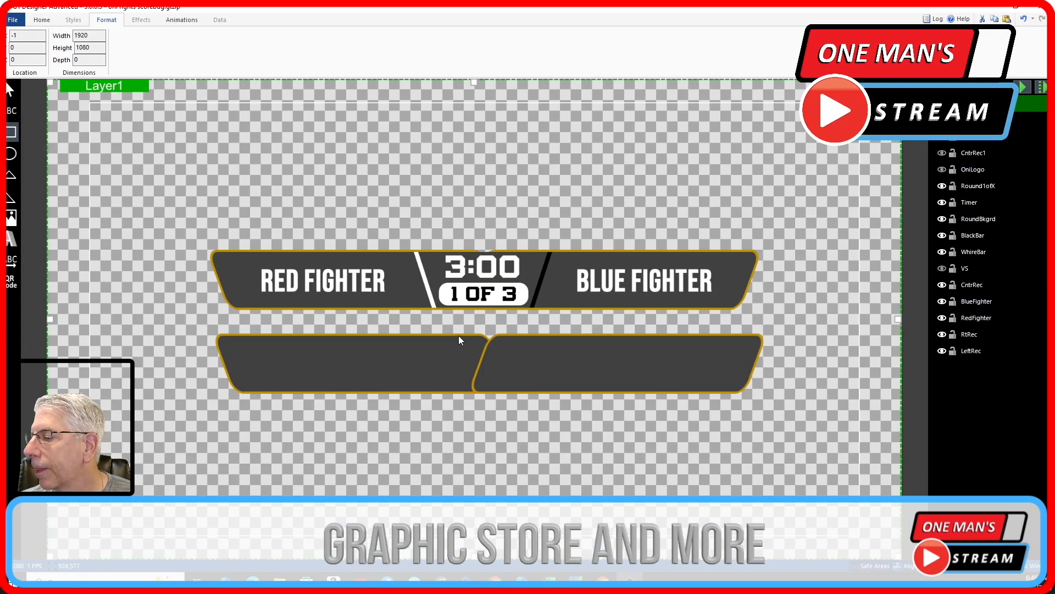
mouse_move(452, 333)
left_mouse_down()
mouse_move(529, 374)
mouse_move(526, 394)
left_mouse_up()
left_click(144, 47)
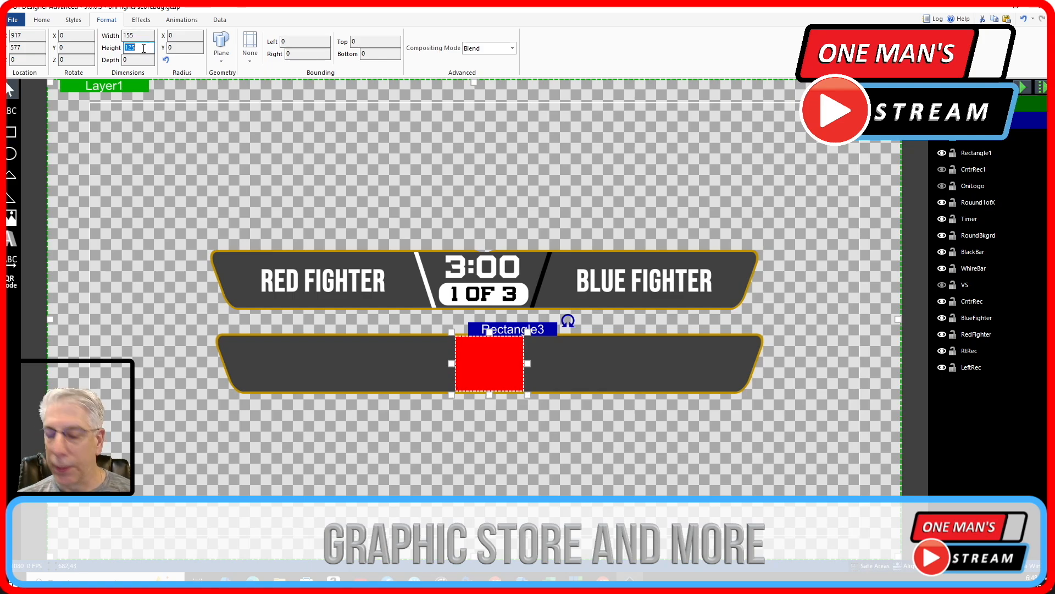
type("135")
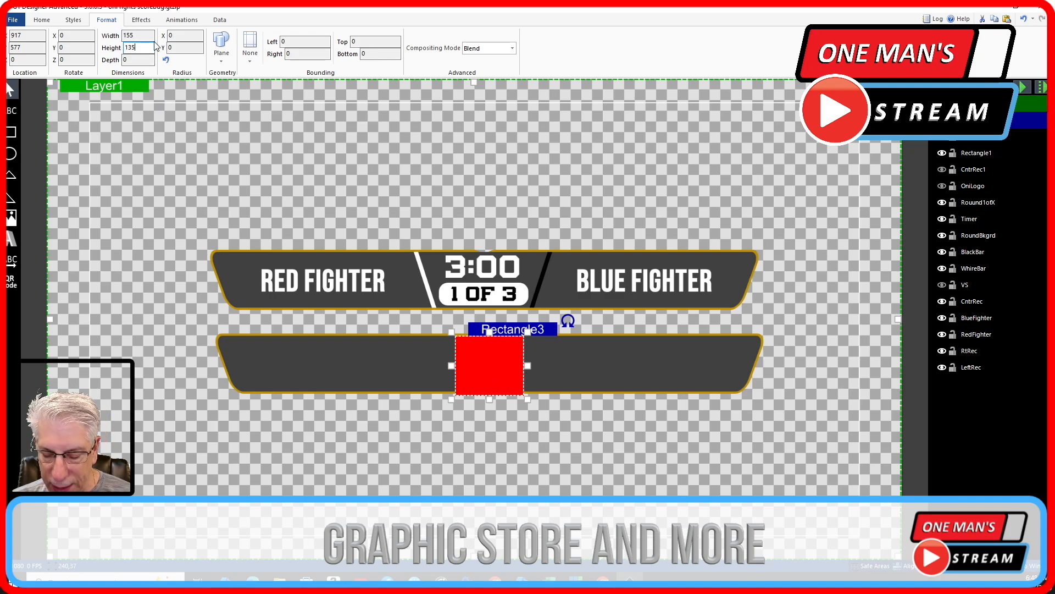
key("BackSpace")
key("BackSpace")
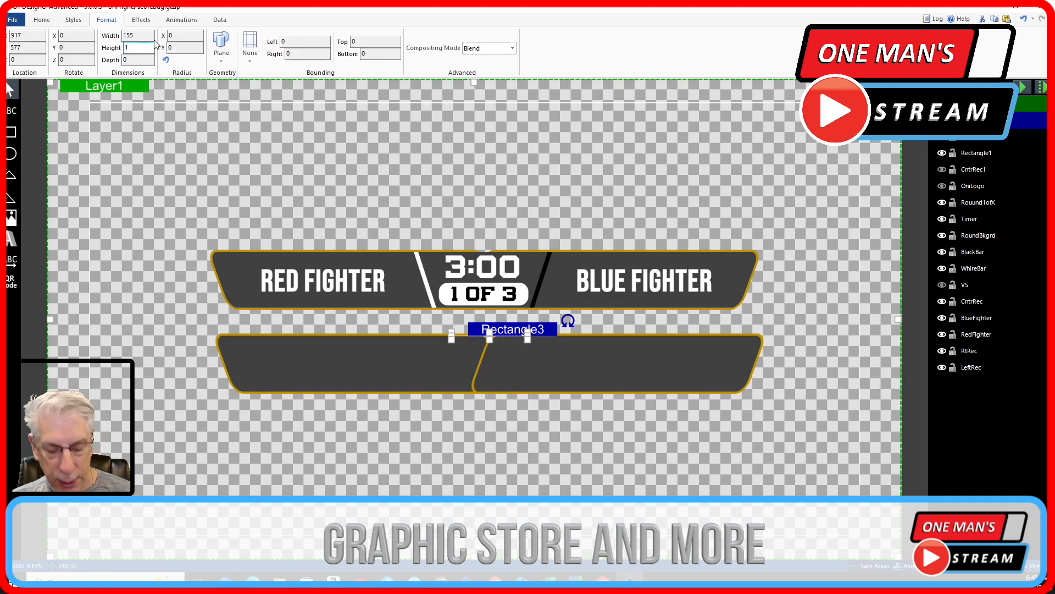
type("25")
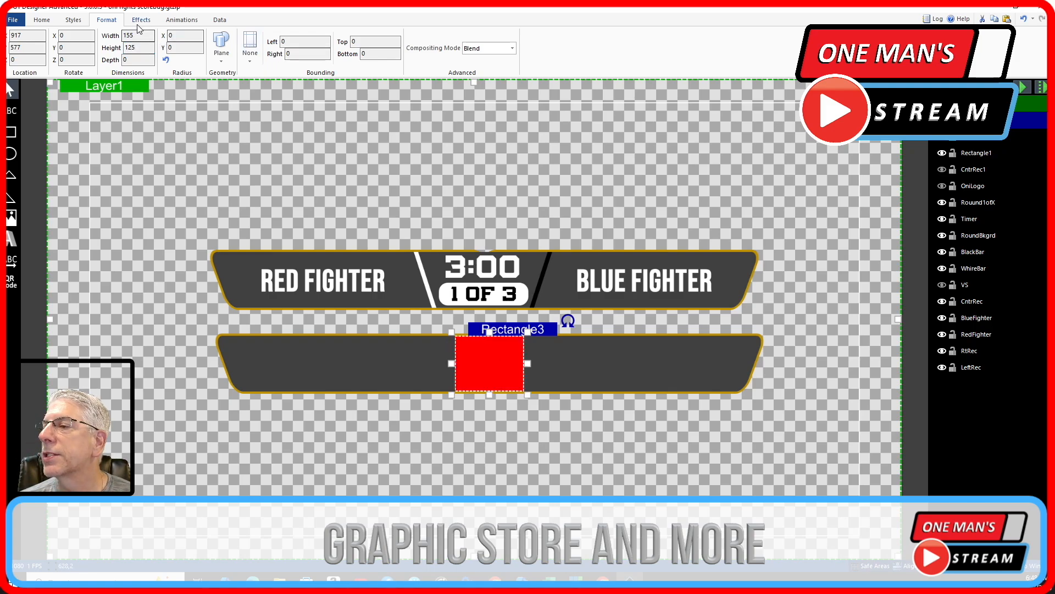
Step: Fill the rectangle covering the seam with the same Black, Lighter 25% color as the bars
left_click(51, 22)
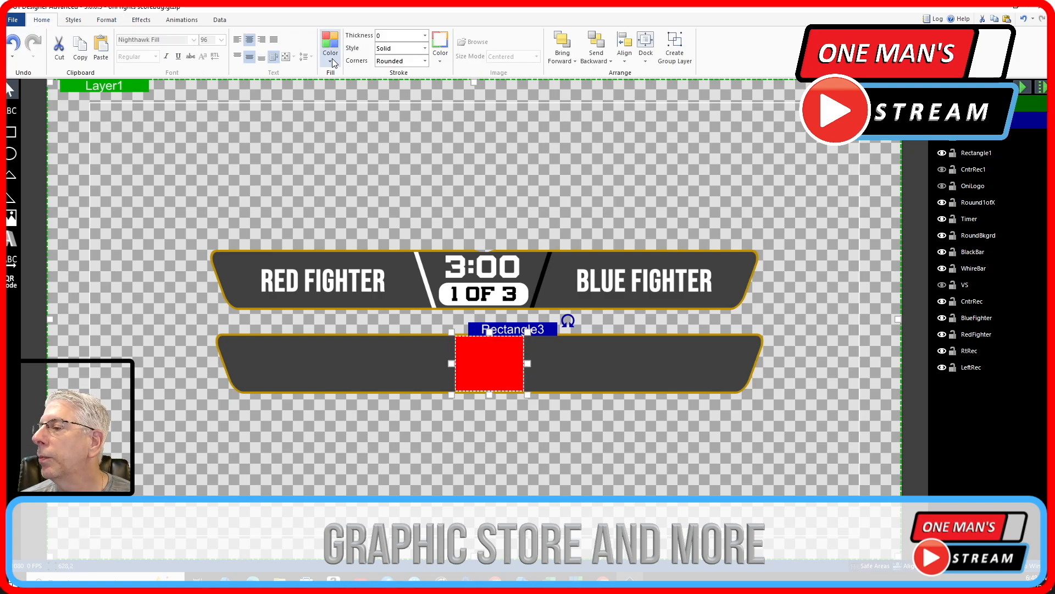
left_click(333, 61)
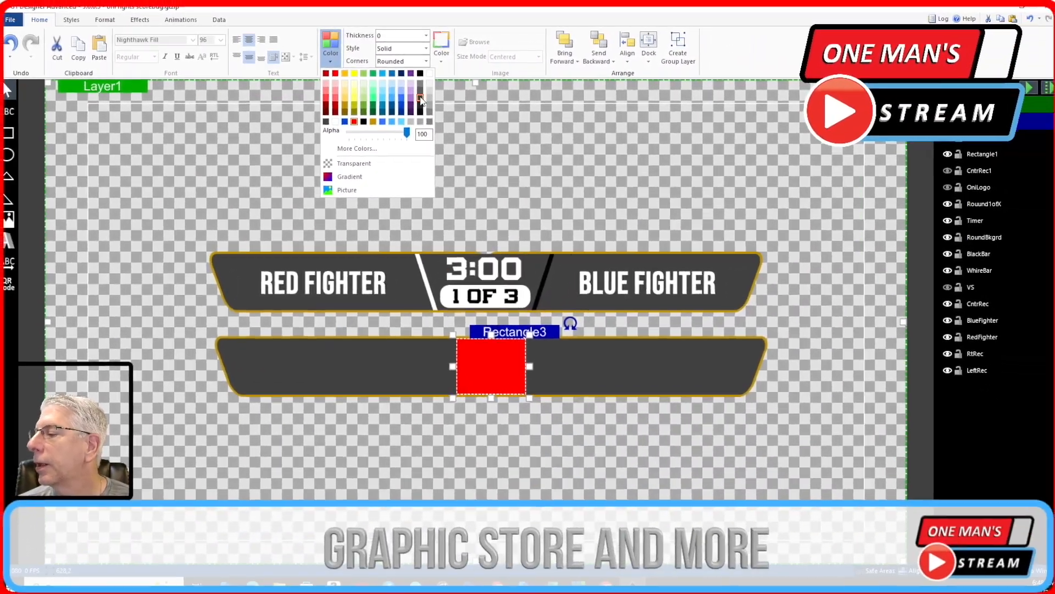
left_click(420, 99)
left_click(467, 422)
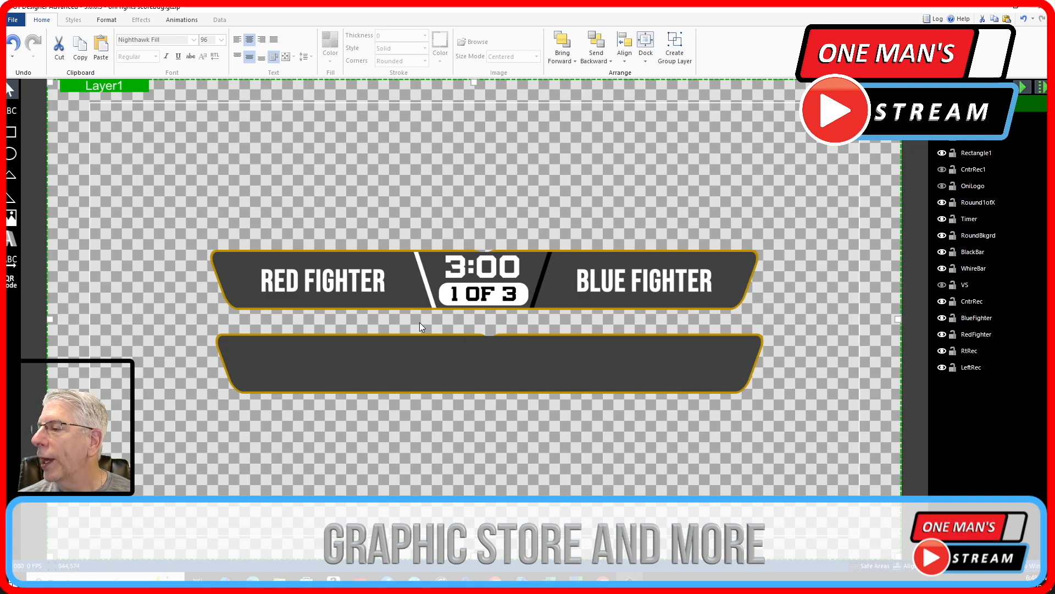
Step: Compare the height of the stroked left bar with that of the unstroked rectangle covering the seam
left_click(376, 362)
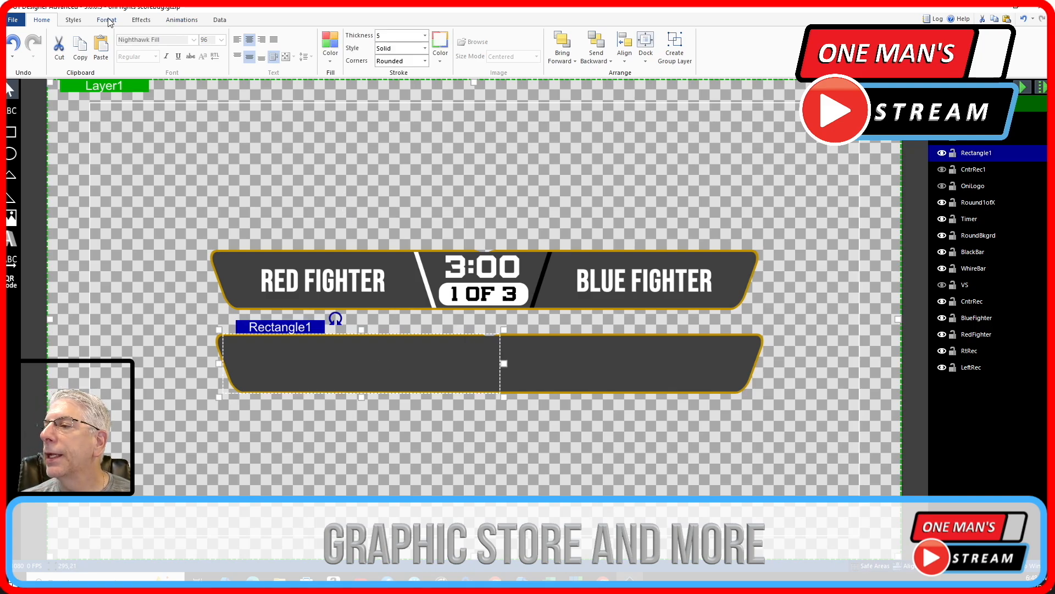
left_click(106, 20)
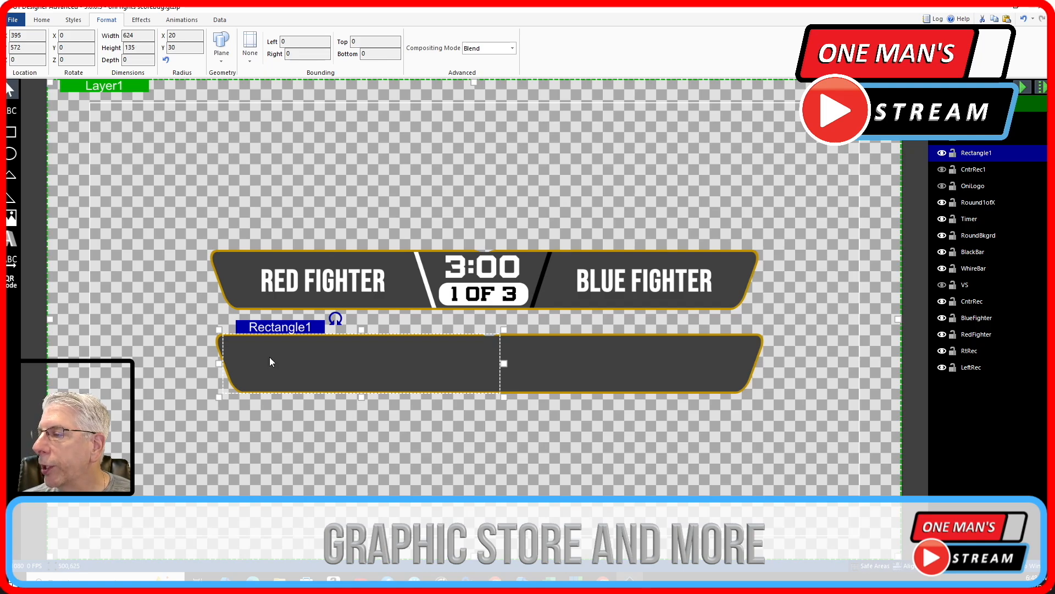
left_click(42, 21)
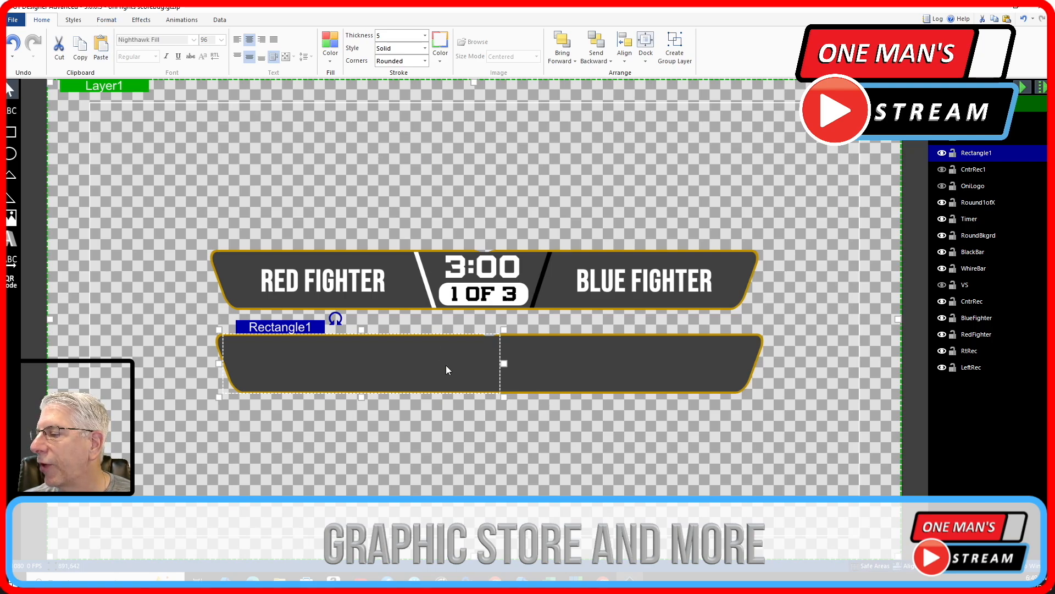
left_click(493, 361)
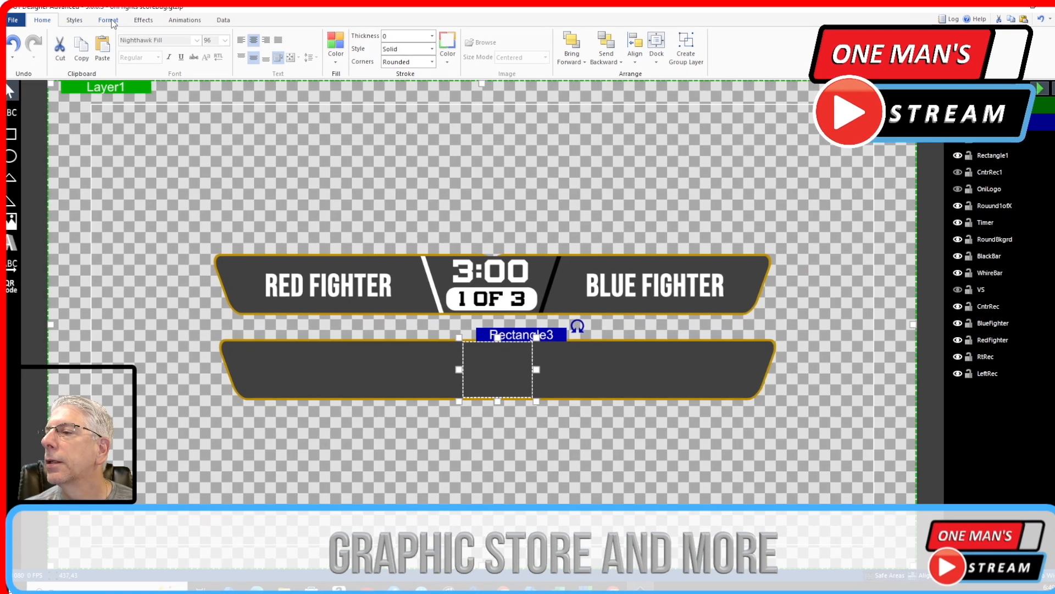
left_click(109, 20)
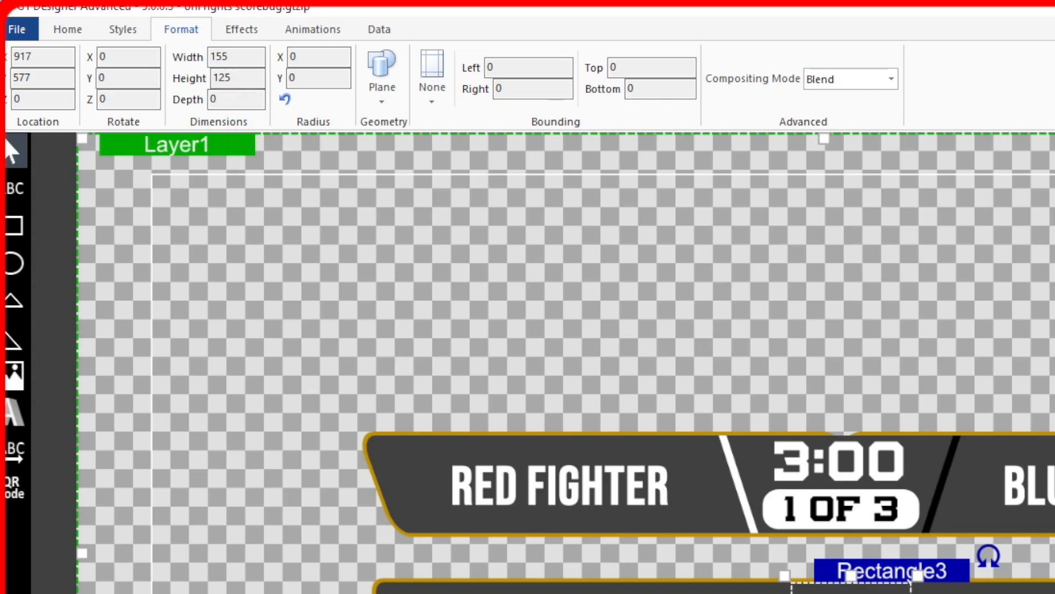
left_click(531, 404)
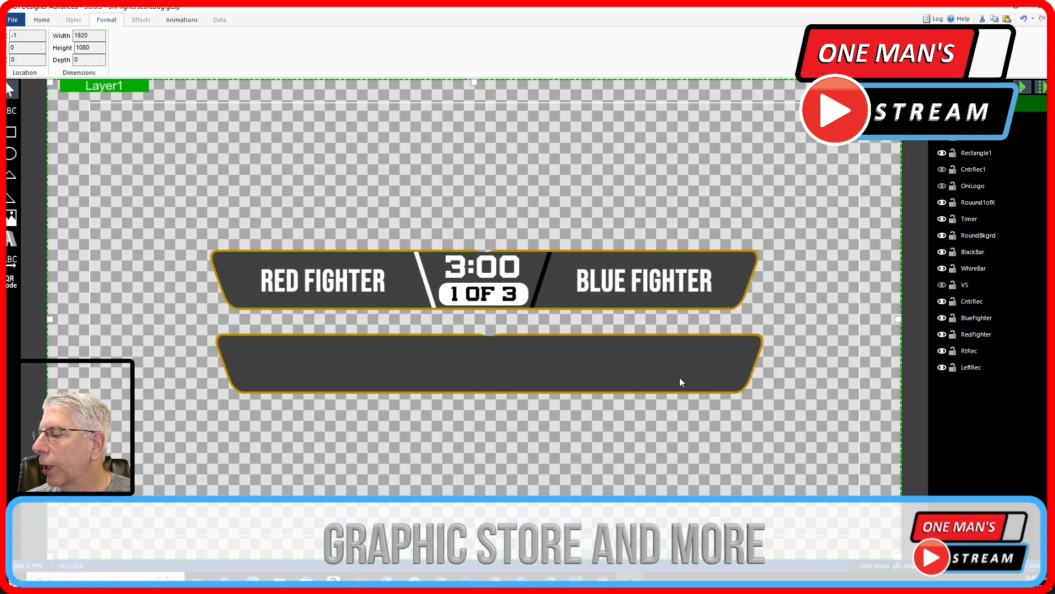
Step: Check WhiteBar's dimensions and draw a matching narrow rectangle below the new bar with a height of 125
left_click(426, 280)
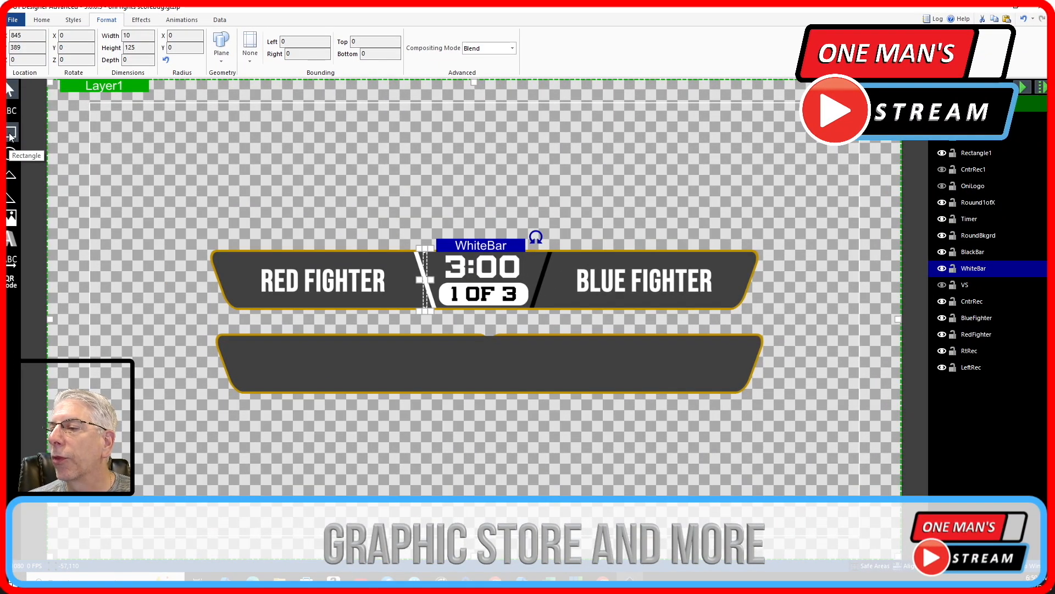
left_click(10, 133)
left_click_drag(384, 396, 401, 494)
double_click(130, 36)
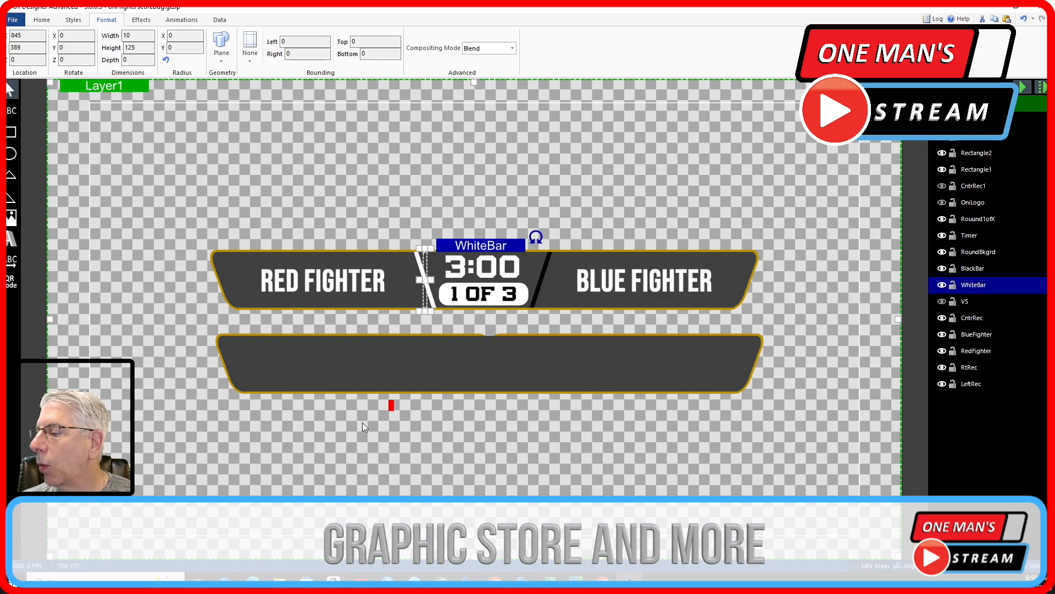
left_click(392, 405)
double_click(131, 48)
type("125")
left_click(174, 259)
Step: Check WhiteBar's skew and set the narrow red rectangle's X skew to the same -18
left_click(426, 282)
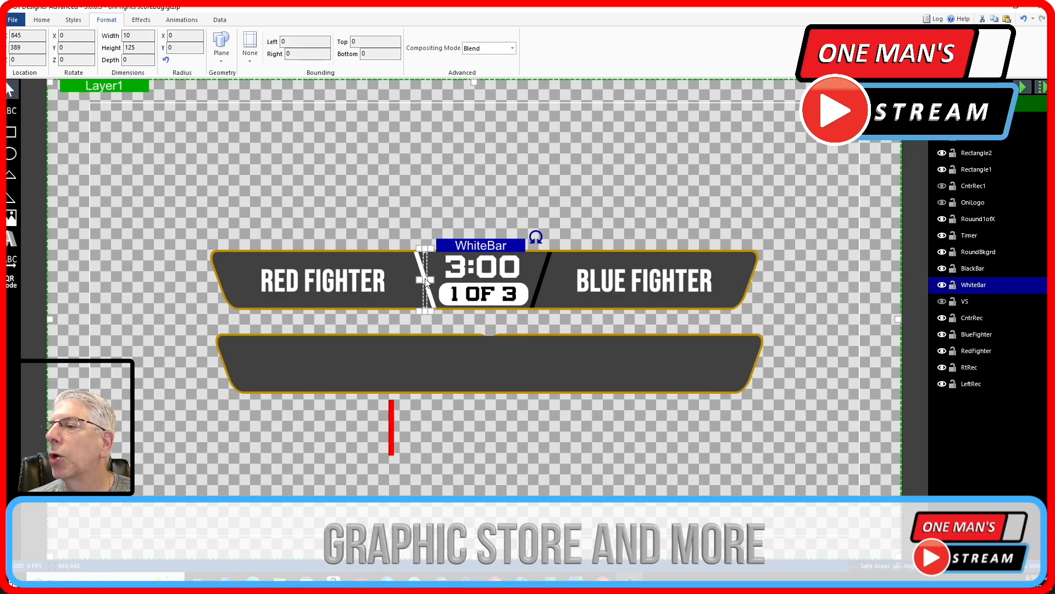
left_click(142, 20)
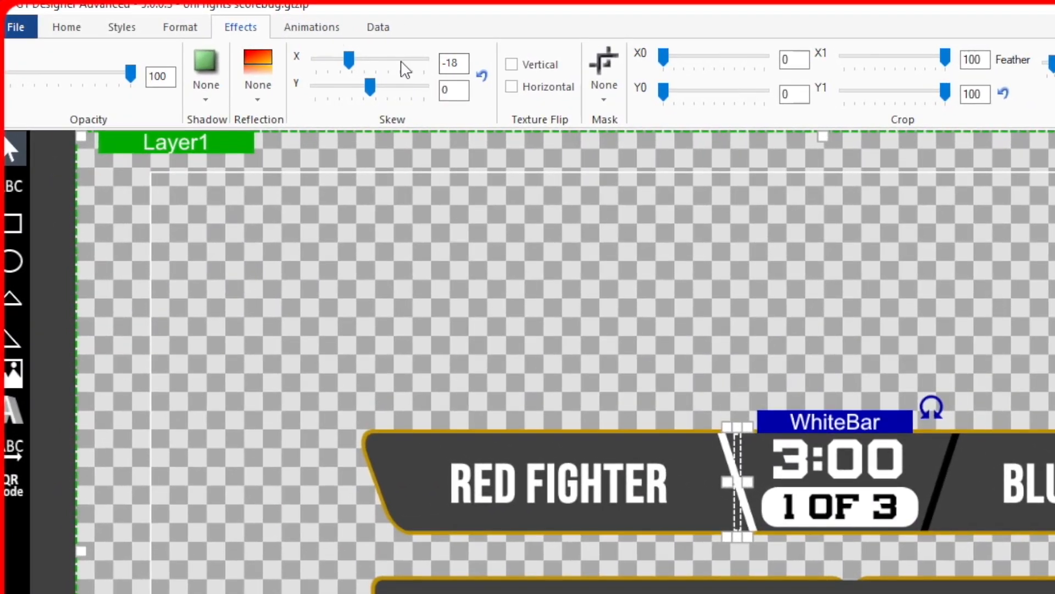
left_click(457, 62)
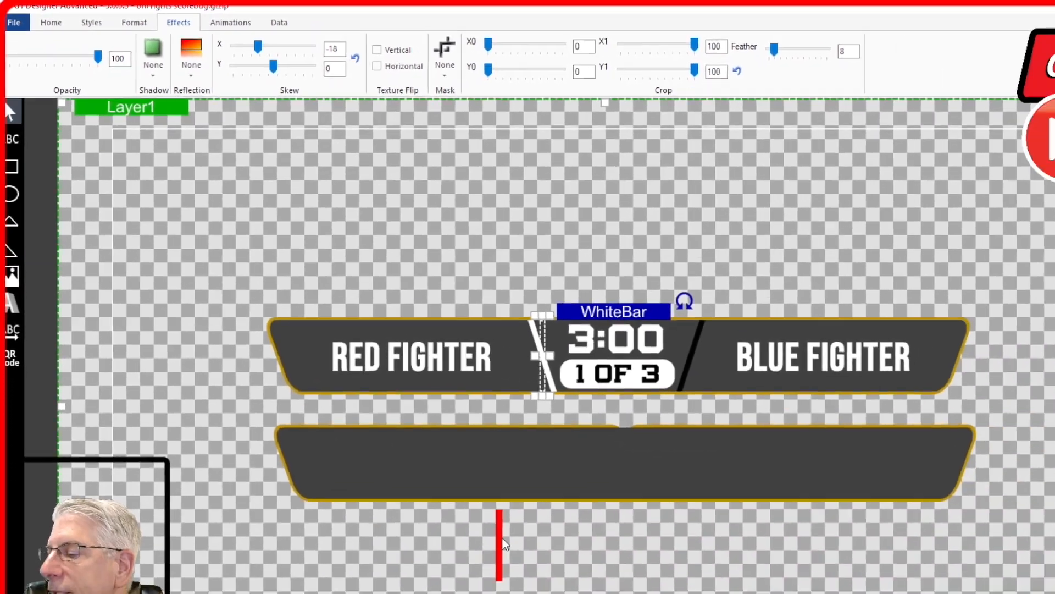
left_click(508, 549)
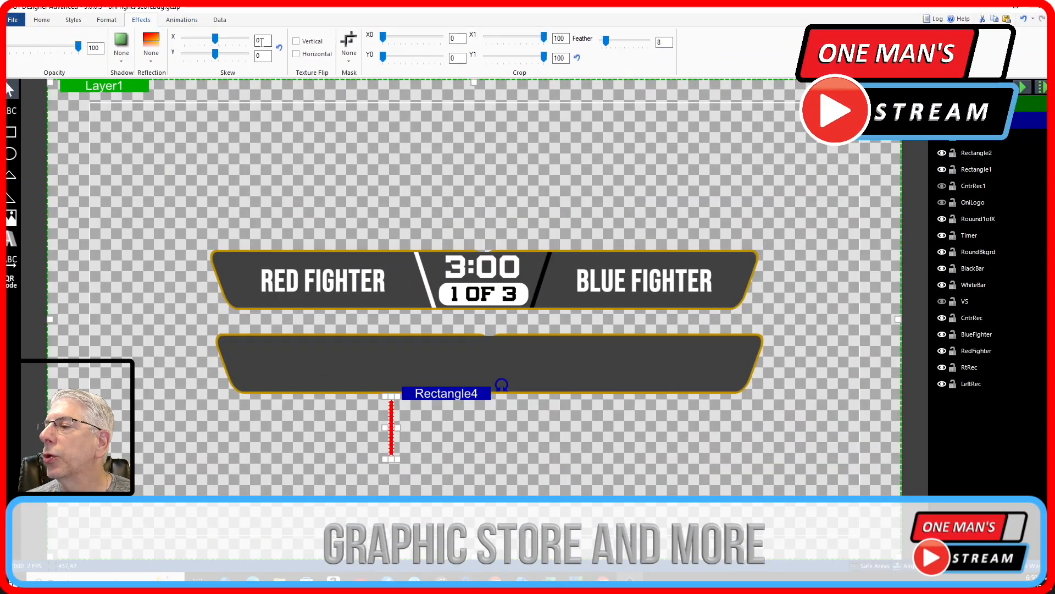
double_click(261, 42)
type("-")
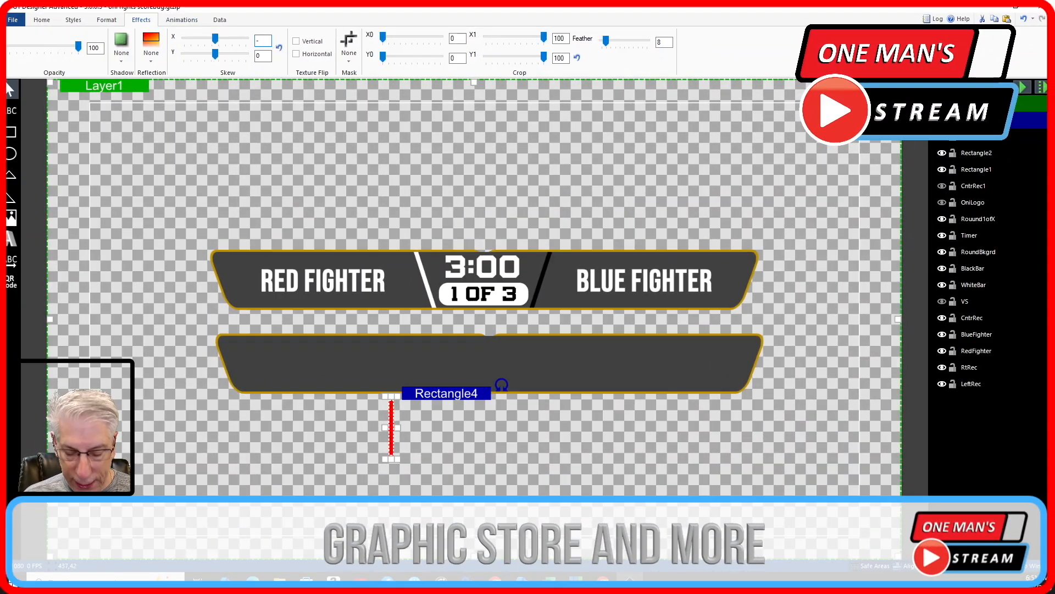
type("18")
key("Return")
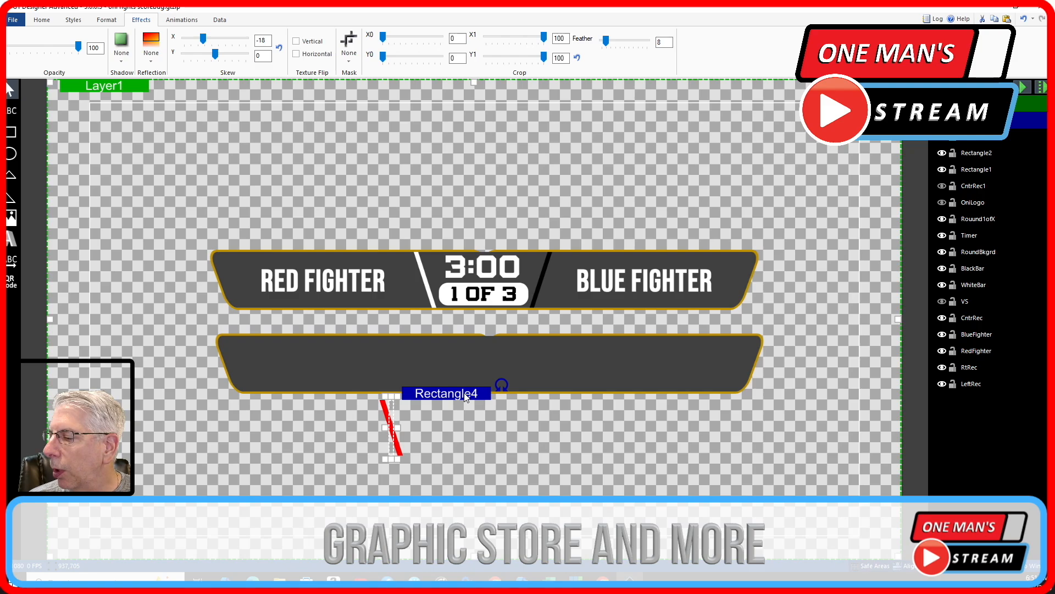
Step: Move the skewed red divider straight up until it fits between the gold outlines of the new bar
key("Up")
key("Up")
key("Up")
key("Up")
key("Up")
key("Up")
key("Up")
key("Up")
key("Up")
key("Up")
key("Up")
key("Up")
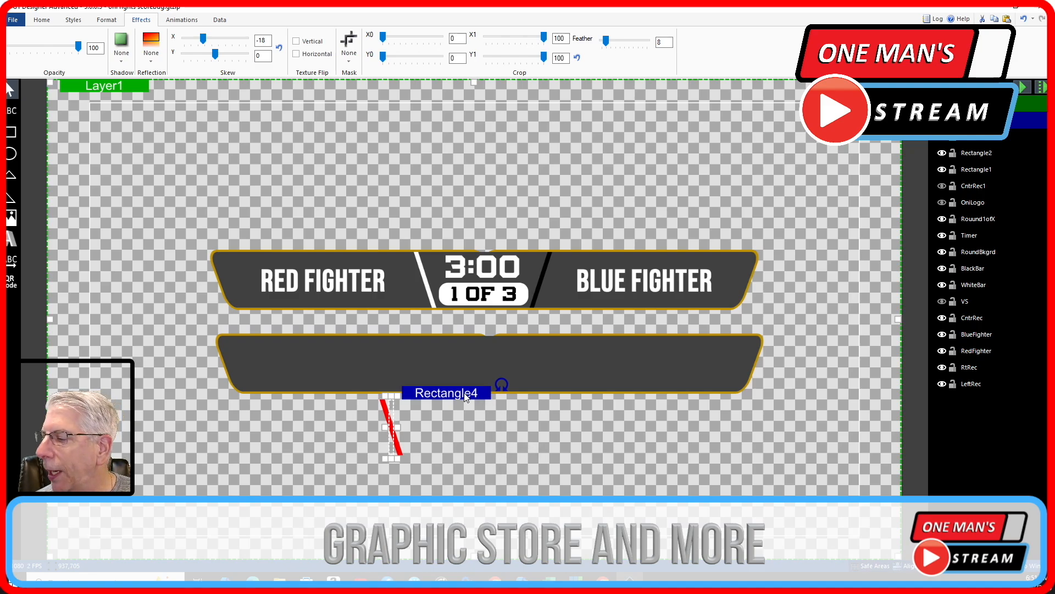
key("Up")
key("Up")
key("Up")
key("Up")
key("Up")
key("Up")
key("Up")
key("Up")
key("Up")
key("Up")
key("Up")
key("Up")
key("Up")
key("Up")
key("Up")
key("Up")
key("Up")
key("Up")
key("Up")
key("Up")
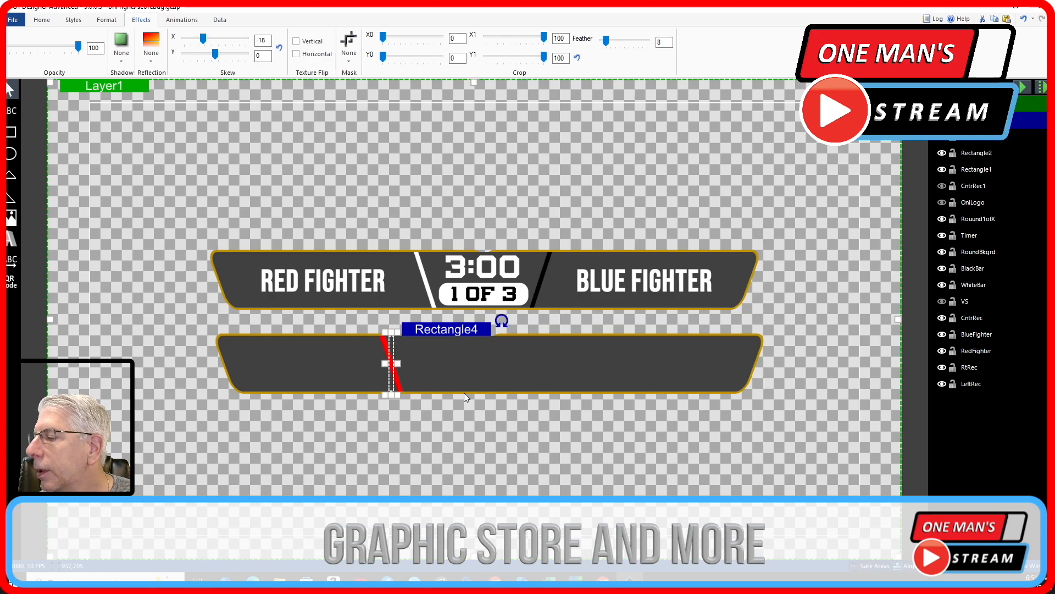
Step: Move the red divider right along the new bar to just left of its center, like WhiteBar above
key("Right")
key("Right")
key("Right")
key("Right")
key("Right")
key("Right")
key("Right")
key("Right")
key("Right")
key("Right")
key("Right")
key("Right")
key("Right")
key("Right")
key("Right")
key("Right")
key("Right")
key("Right")
key("Right")
key("Right")
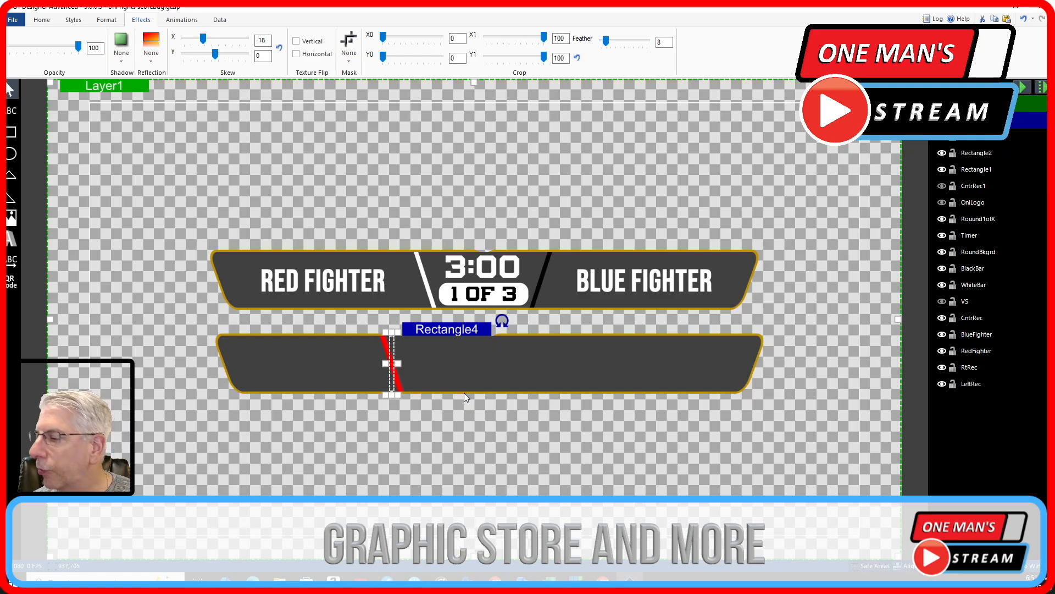
key("Right")
key("Right")
key("Right")
key("Right")
key("Right")
key("Right")
key("Right")
key("Right")
key("Right")
key("Right")
key("Right")
key("Right")
key("Right")
key("Right")
key("Right")
key("Right")
key("Right")
key("Right")
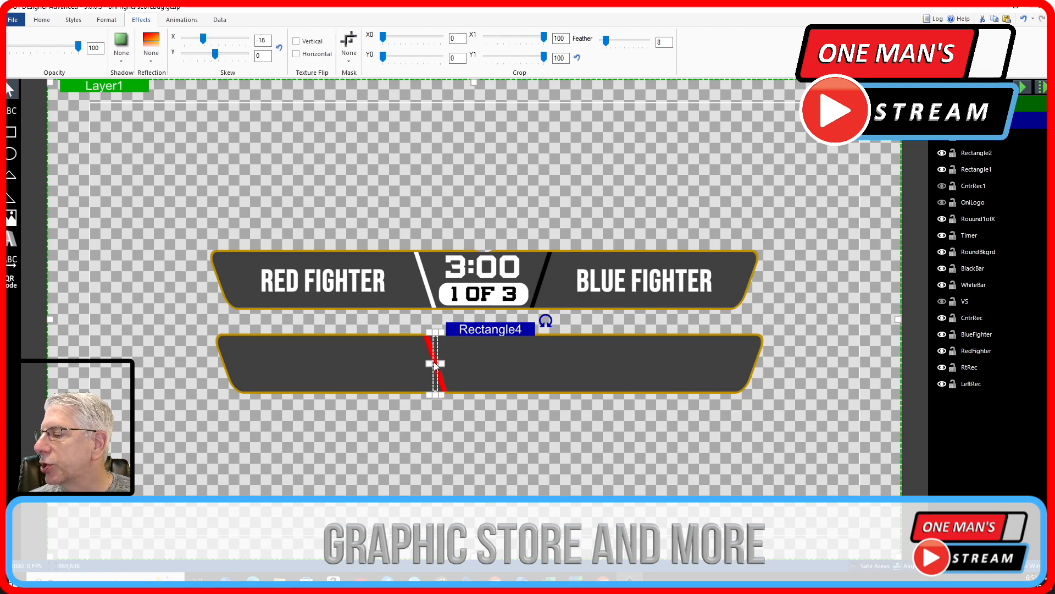
Step: Duplicate the red slanted divider in the new bar by copying and pasting it in place
right_click(490, 329)
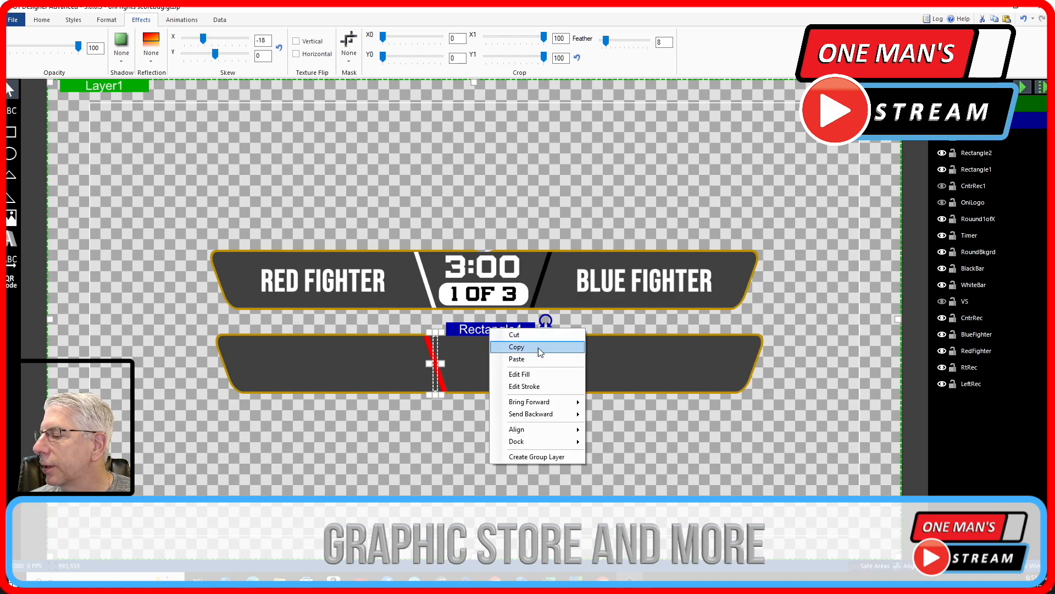
left_click(542, 348)
right_click(503, 328)
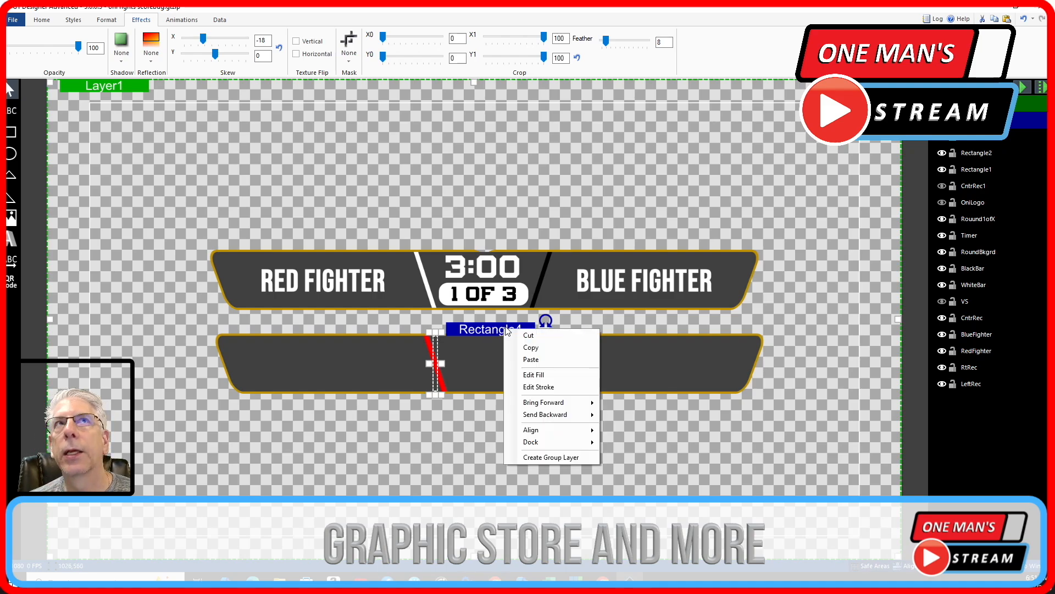
left_click(545, 359)
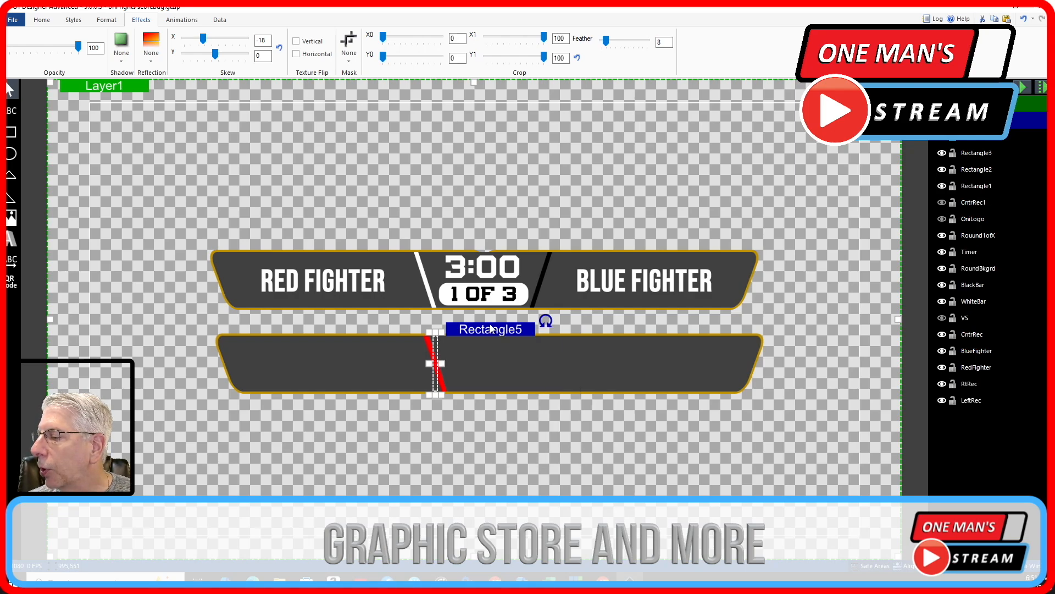
Step: Move the duplicated red divider straight right along the new bar to the other side of its center
key("Right")
key("Right")
key("Right")
key("Right")
key("Right")
key("Right")
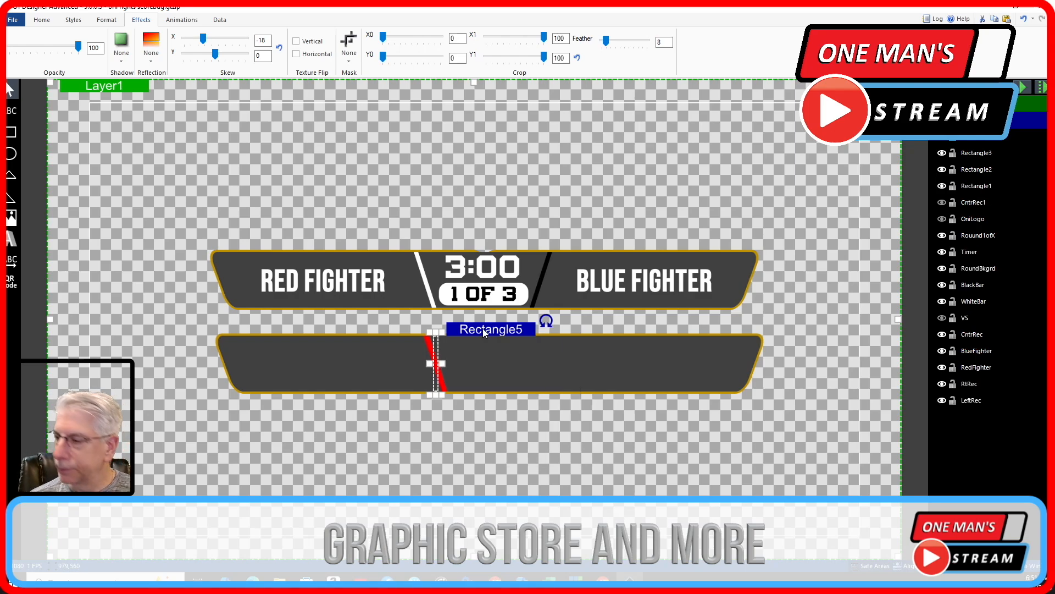
key("Right")
key("Right")
key("Right")
key("Right")
key("Right")
key("Right")
key("Right")
key("Right")
key("Right")
key("Right")
key("Right")
key("Right")
key("Right")
key("Right")
key("Right")
key("Right")
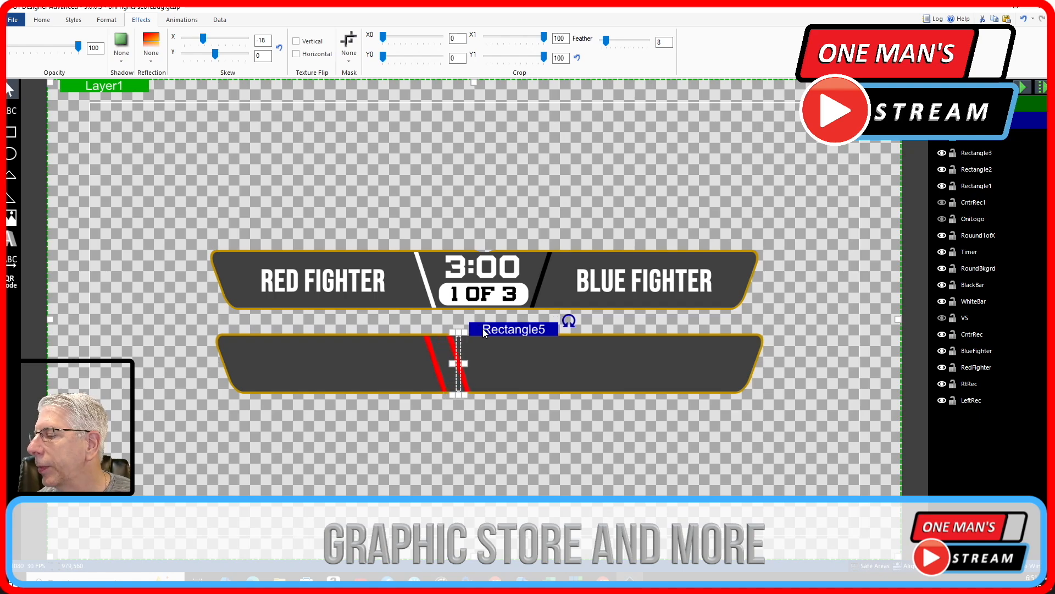
key("Right")
key("Right")
key("Right")
key("Right")
key("Right")
key("Right")
key("Right")
key("Right")
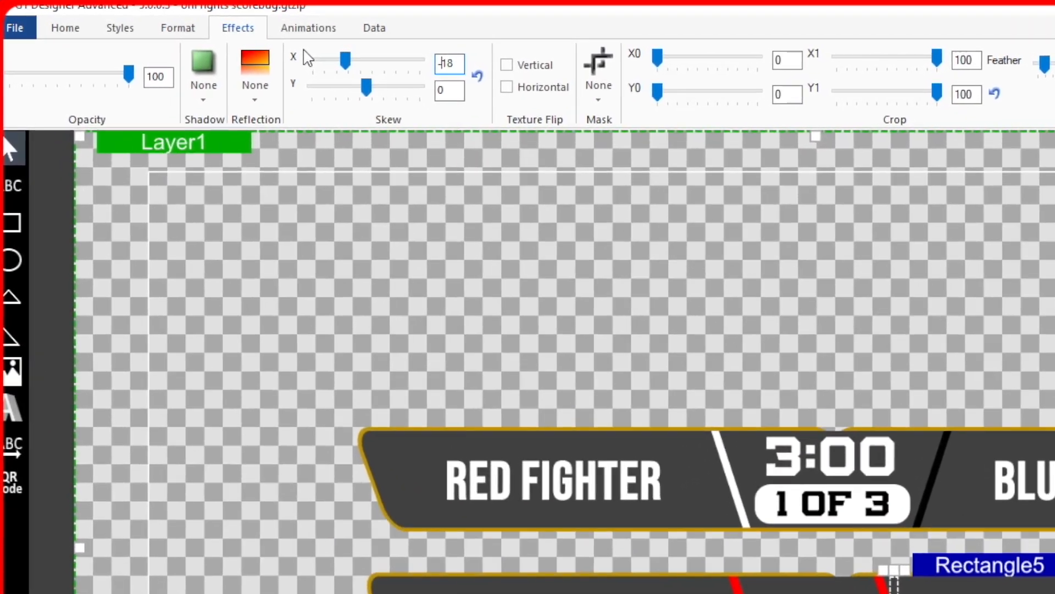
Step: Mirror the duplicated divider's slant with an X skew of 18 and change its fill to blue
key("BackSpace")
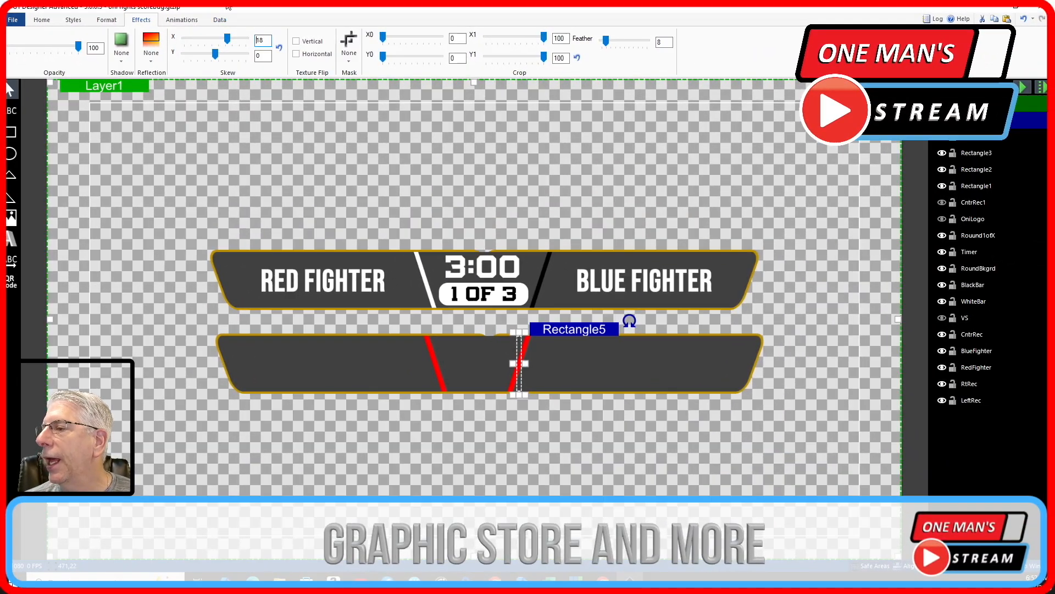
left_click(48, 19)
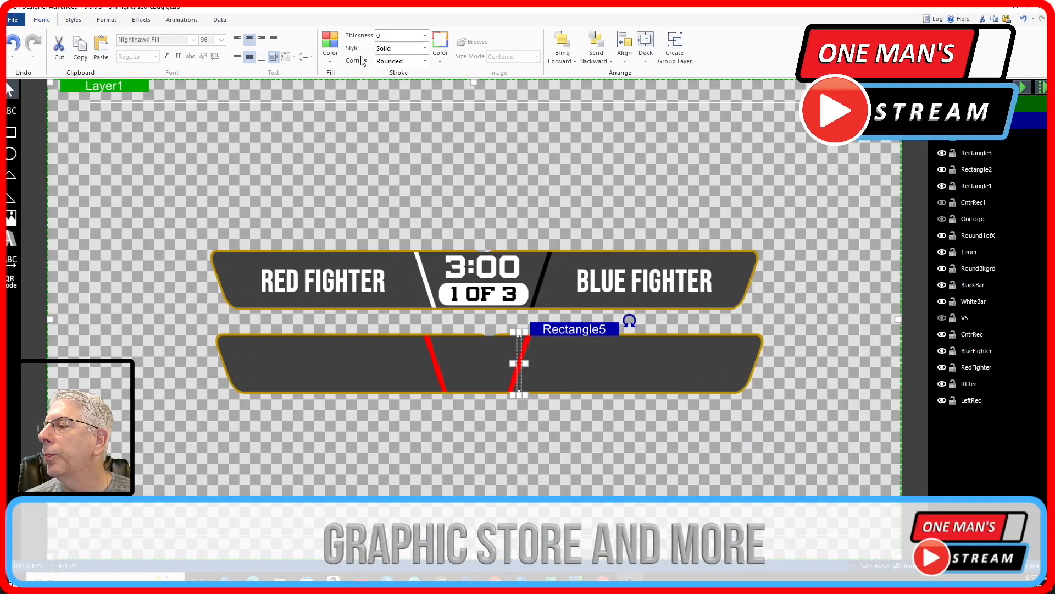
left_click(331, 57)
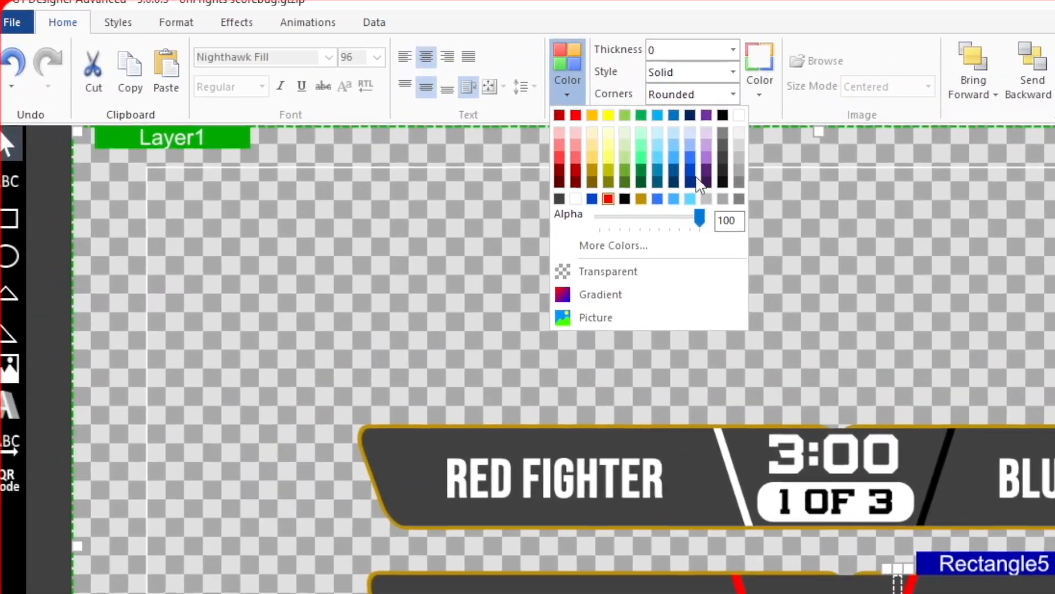
left_click(691, 167)
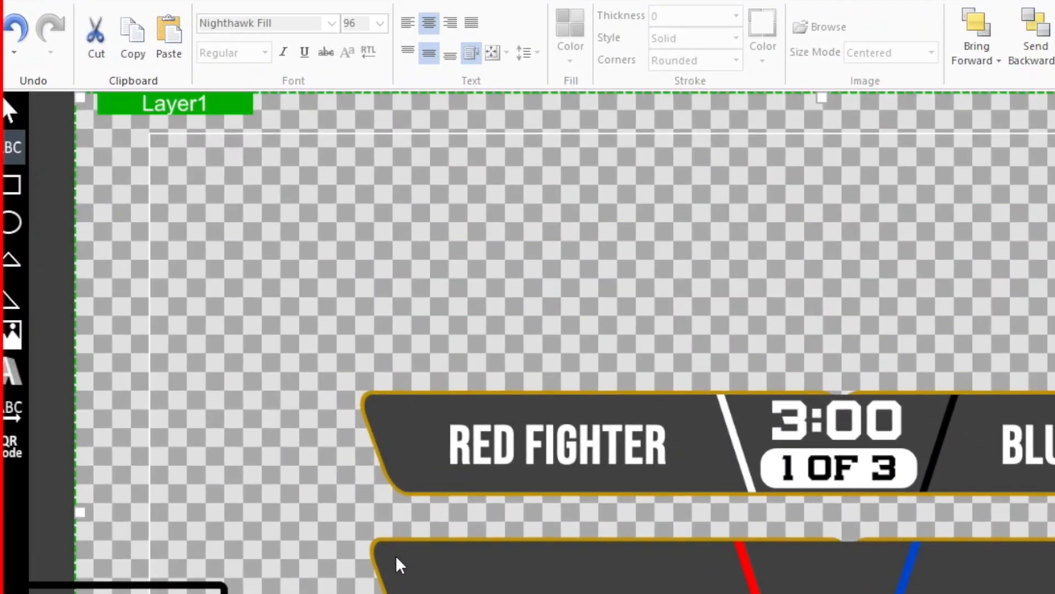
Step: Add a text block filling the new bar's area before the red divider, with its text centered horizontally and vertically
left_click(392, 548)
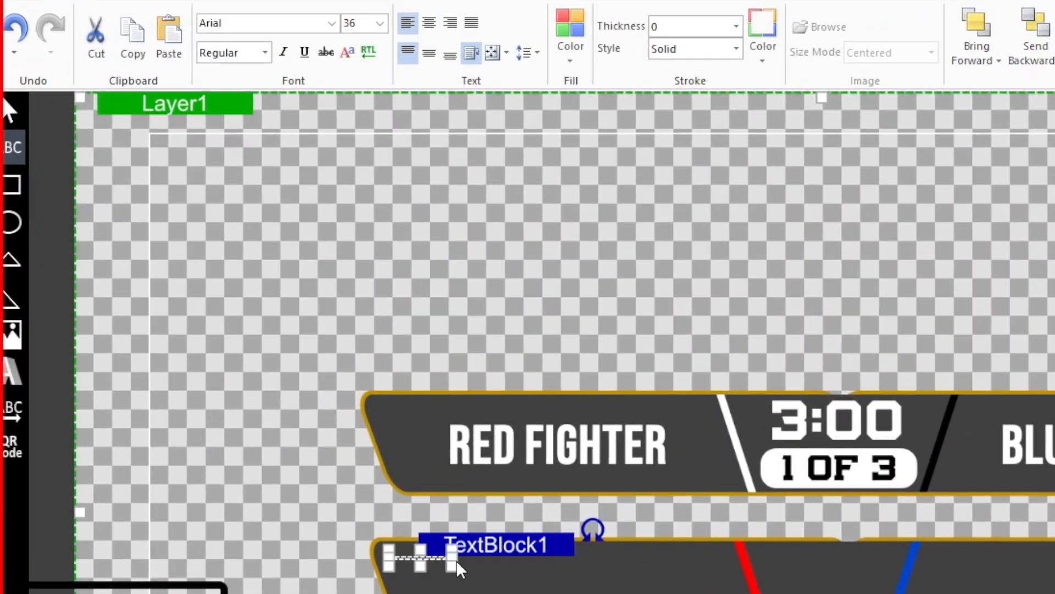
left_click_drag(683, 585, 561, 493)
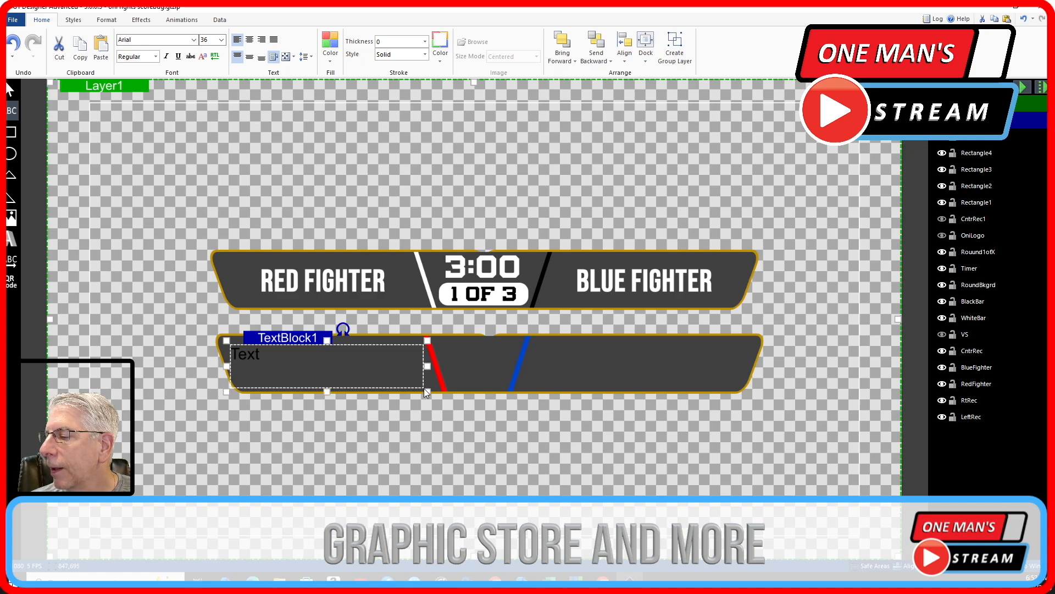
left_click_drag(226, 366, 234, 365)
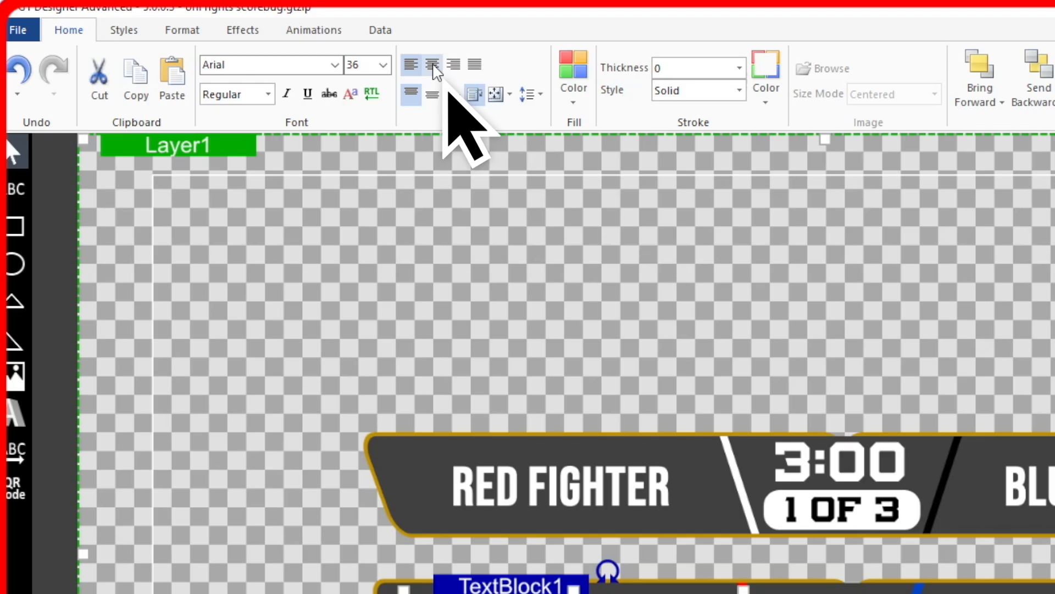
left_click(433, 65)
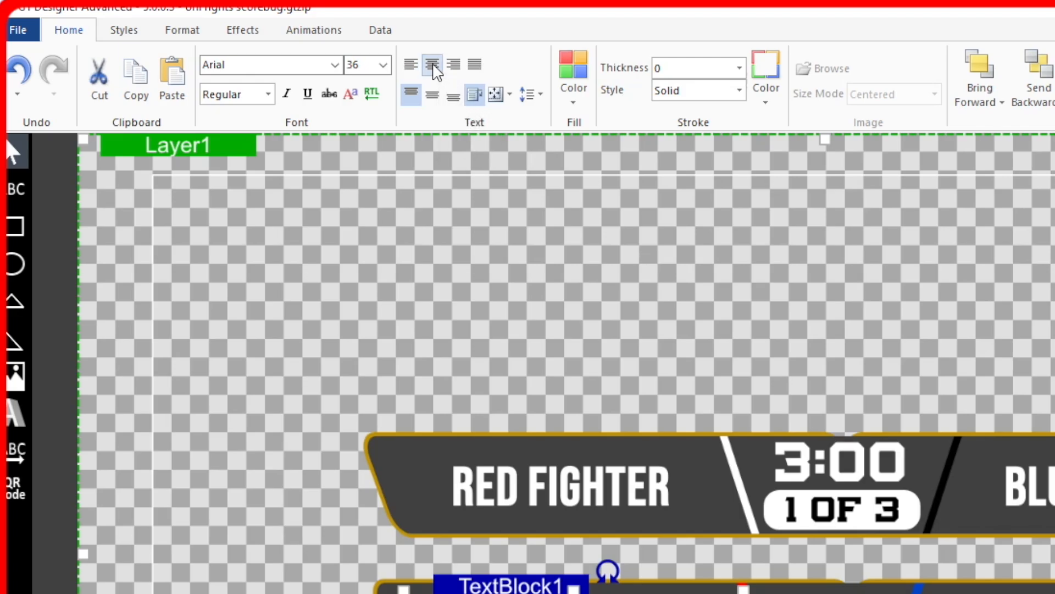
left_click(432, 95)
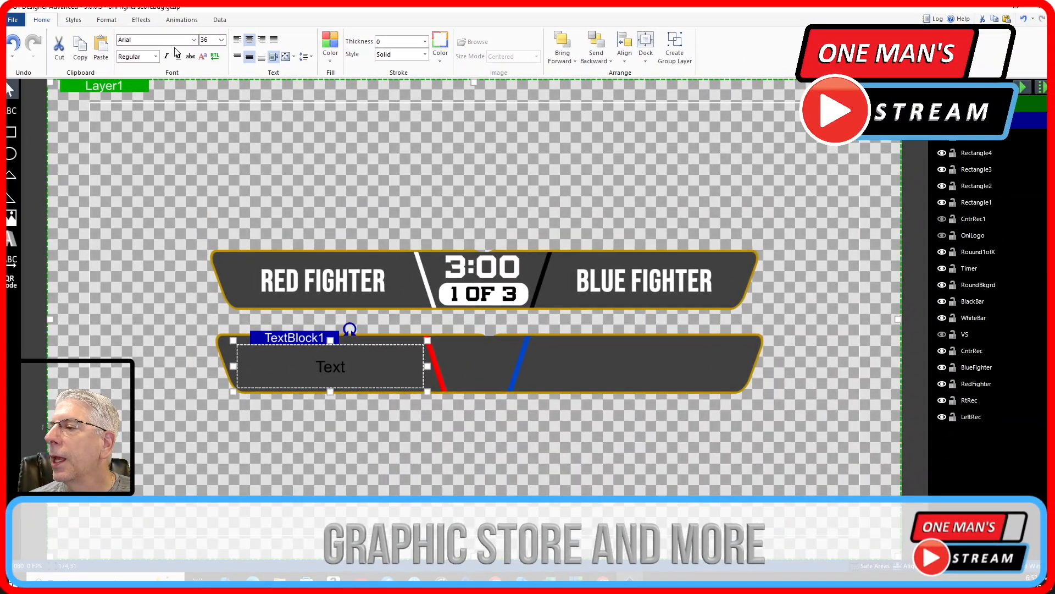
Step: Set the new text block's font to Nighthawk Fill
left_click(194, 40)
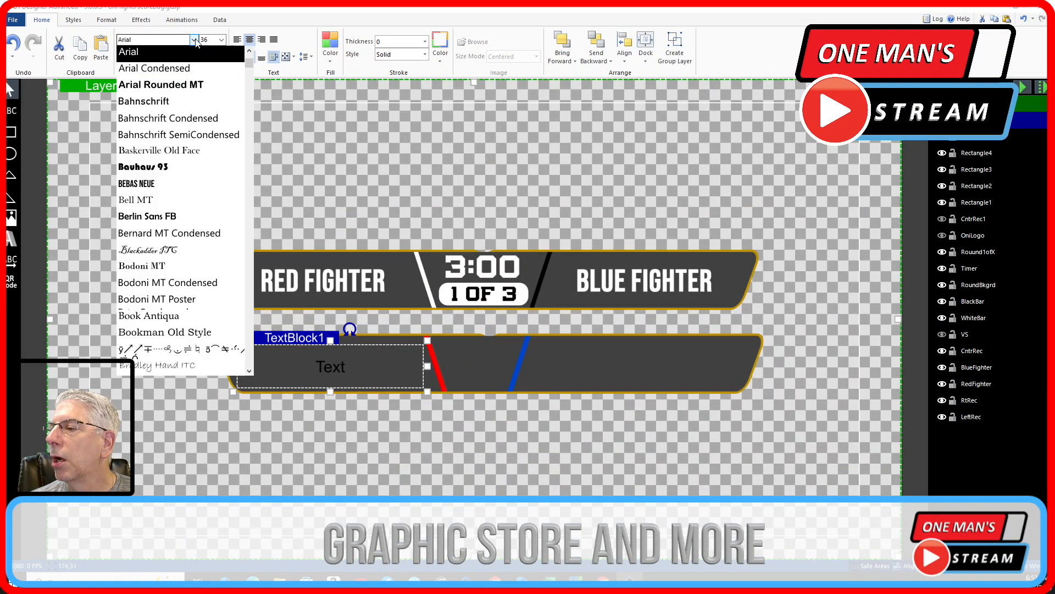
scroll(165, 300, "down", 10)
scroll(165, 298, "down", 20)
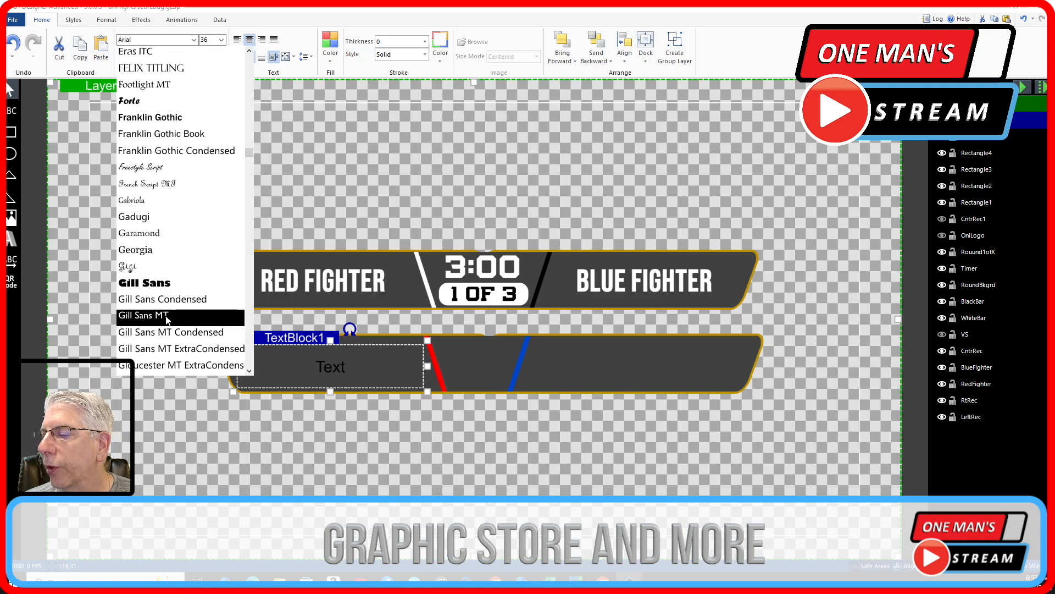
scroll(168, 318, "down", 7)
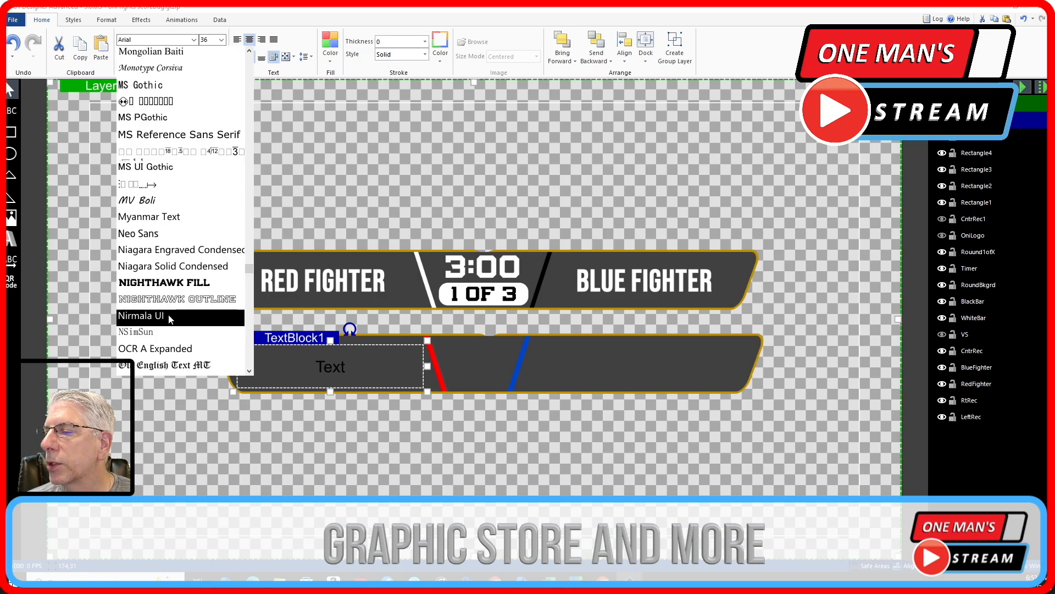
left_click(177, 282)
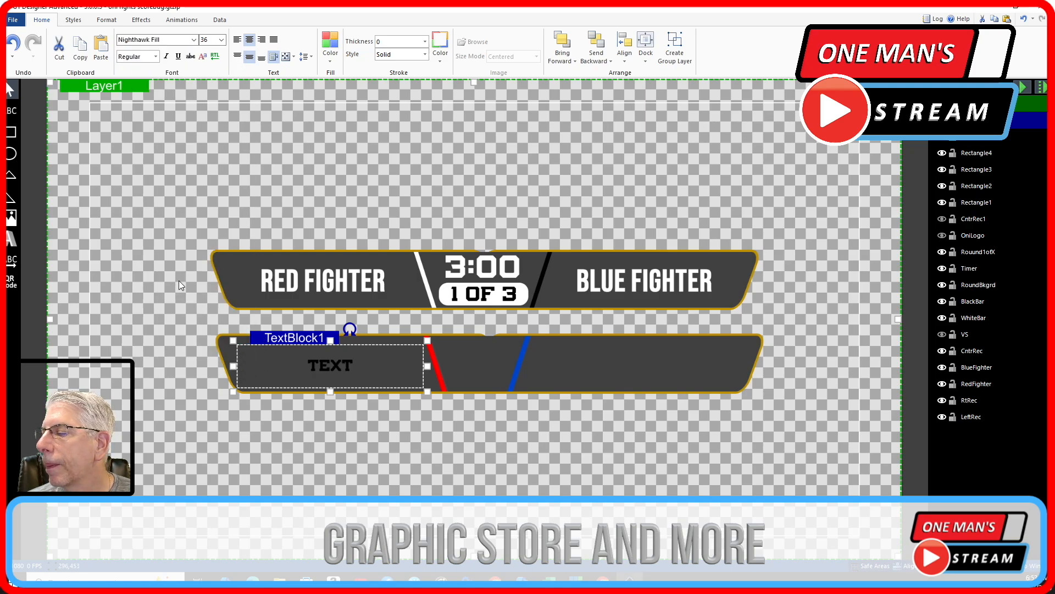
Step: Make the text block's lettering white and set its font size to 96
left_click(331, 60)
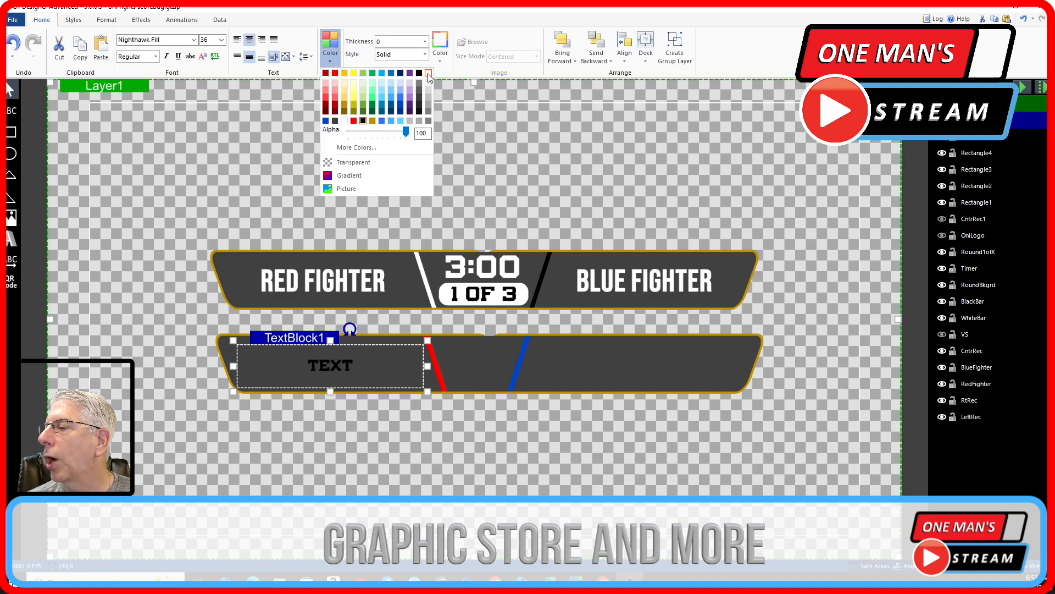
left_click(429, 74)
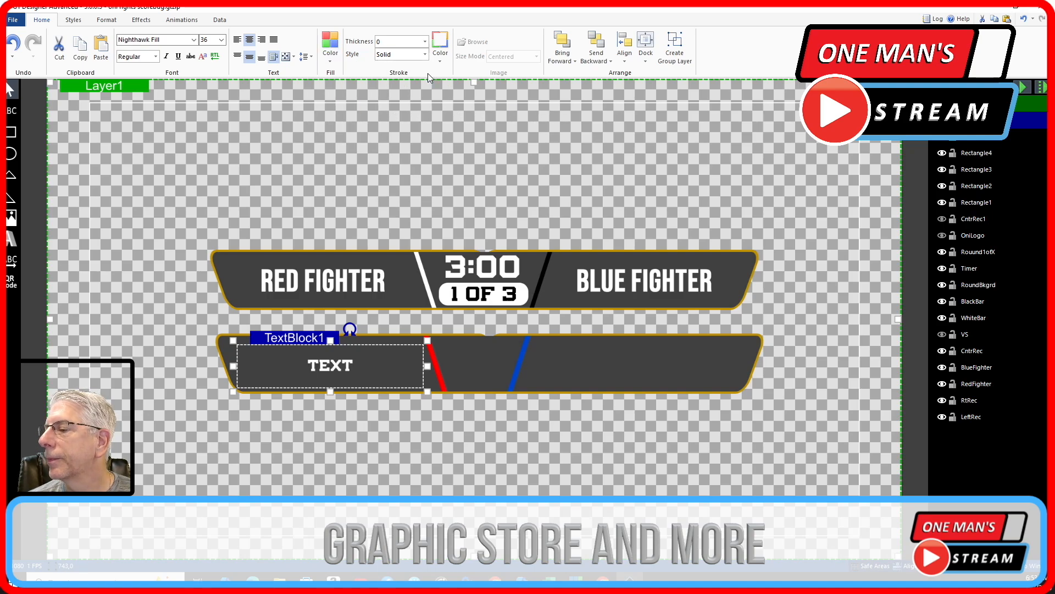
left_click(222, 40)
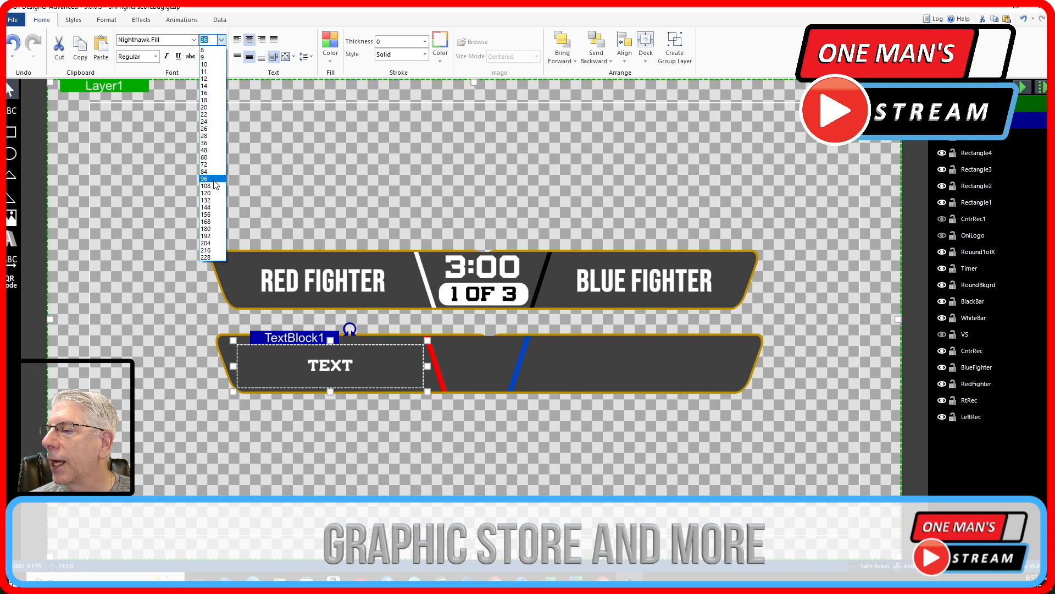
left_click(214, 179)
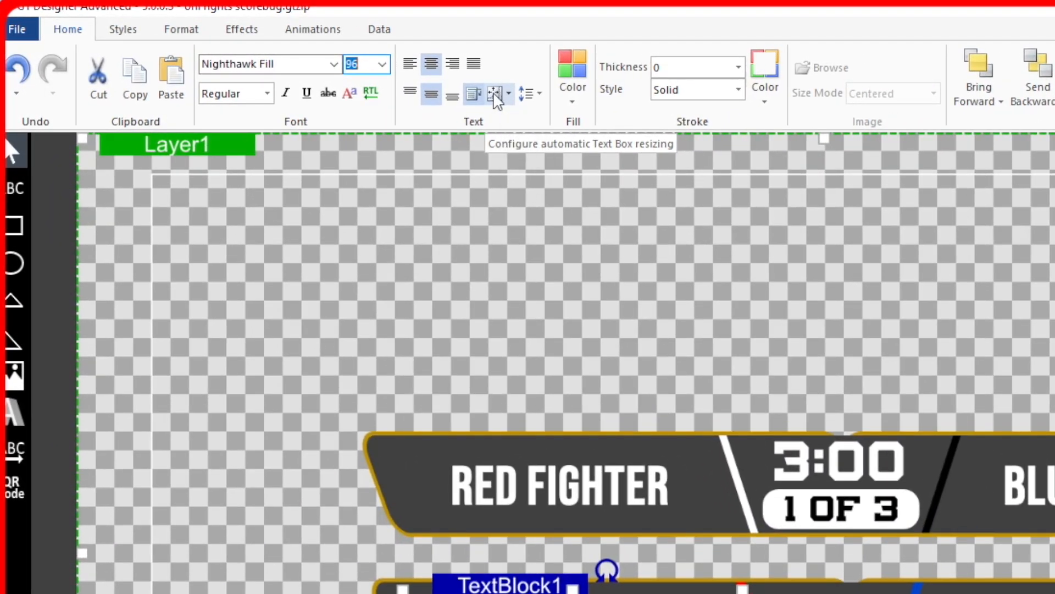
Step: Have the text box's automatic resizing set to Shrink and replace its placeholder text with REDFIGHTER
left_click(509, 93)
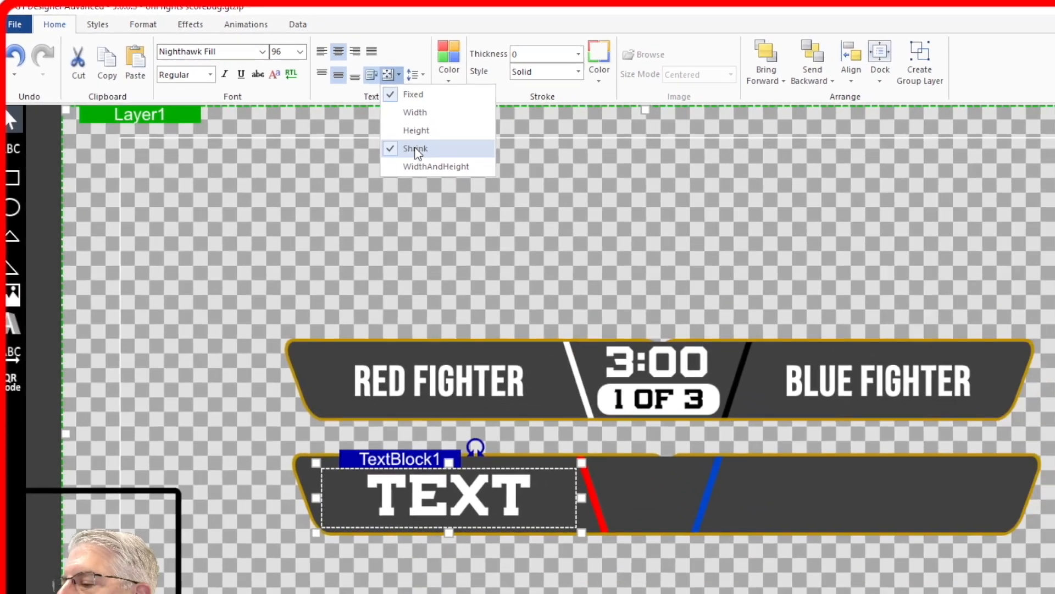
left_click(525, 187)
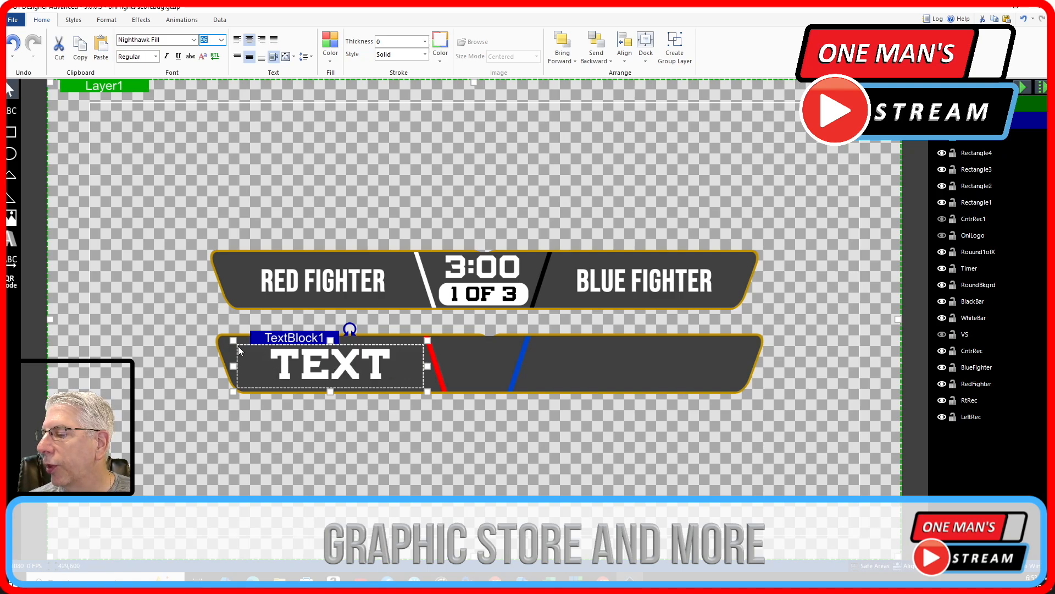
double_click(338, 366)
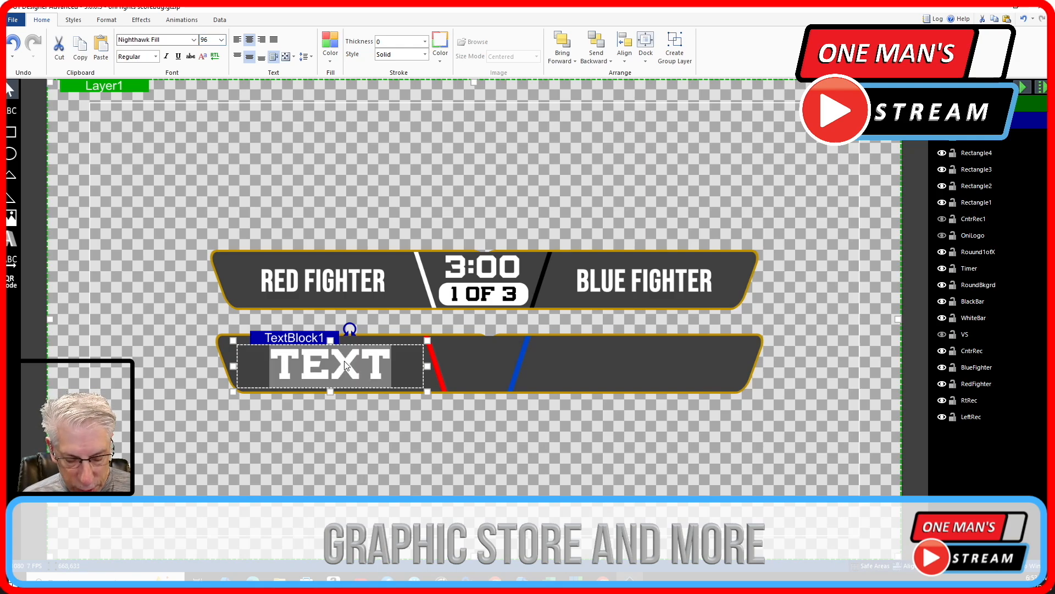
type("REDFIGHTER")
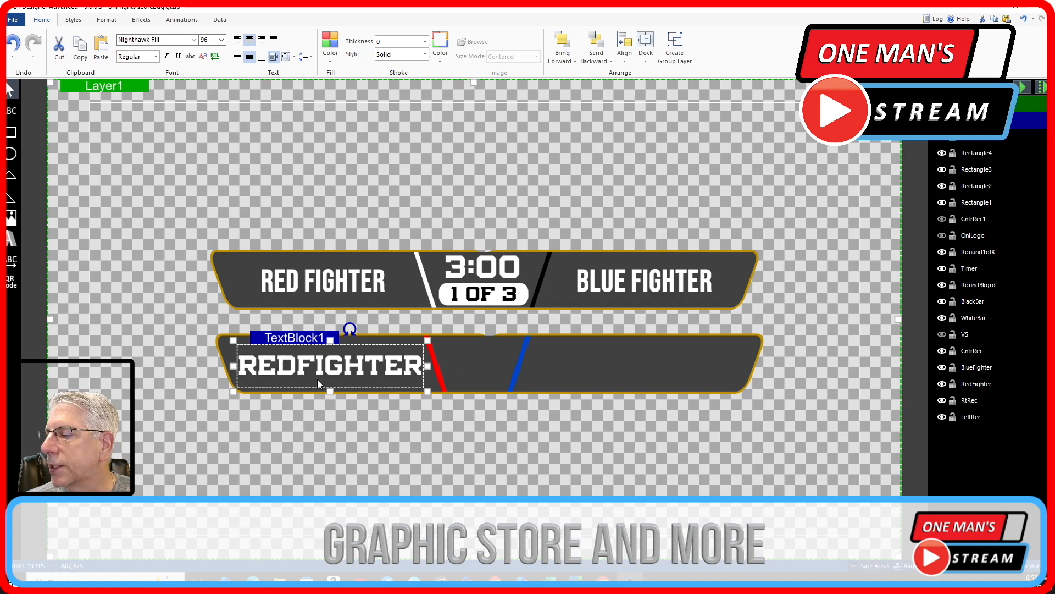
left_click(363, 427)
Step: Duplicate the REDFIGHTER text block by copying and pasting it in place
left_click(332, 370)
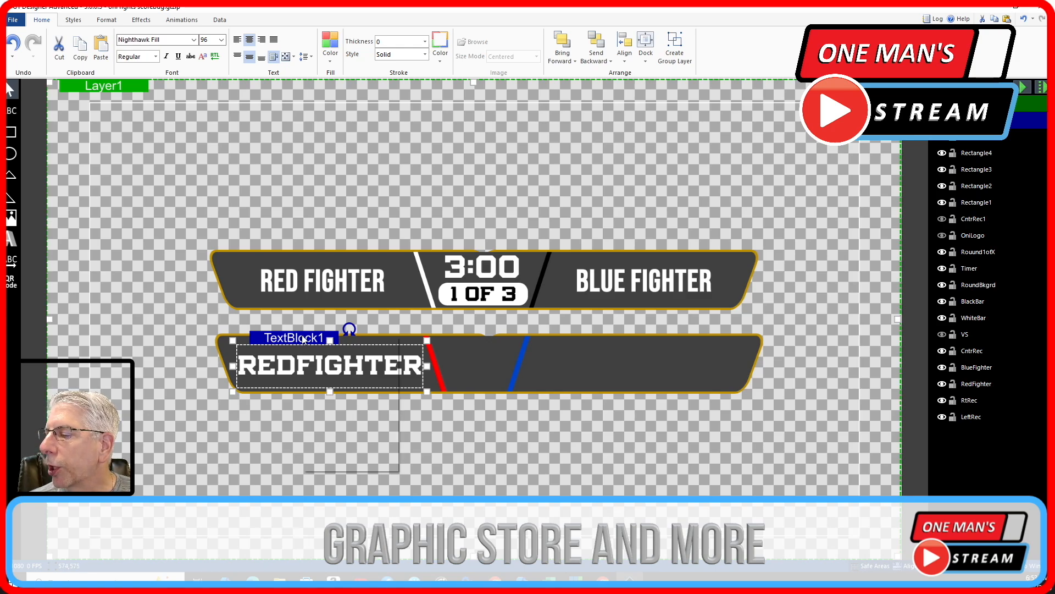
right_click(304, 339)
left_click(339, 350)
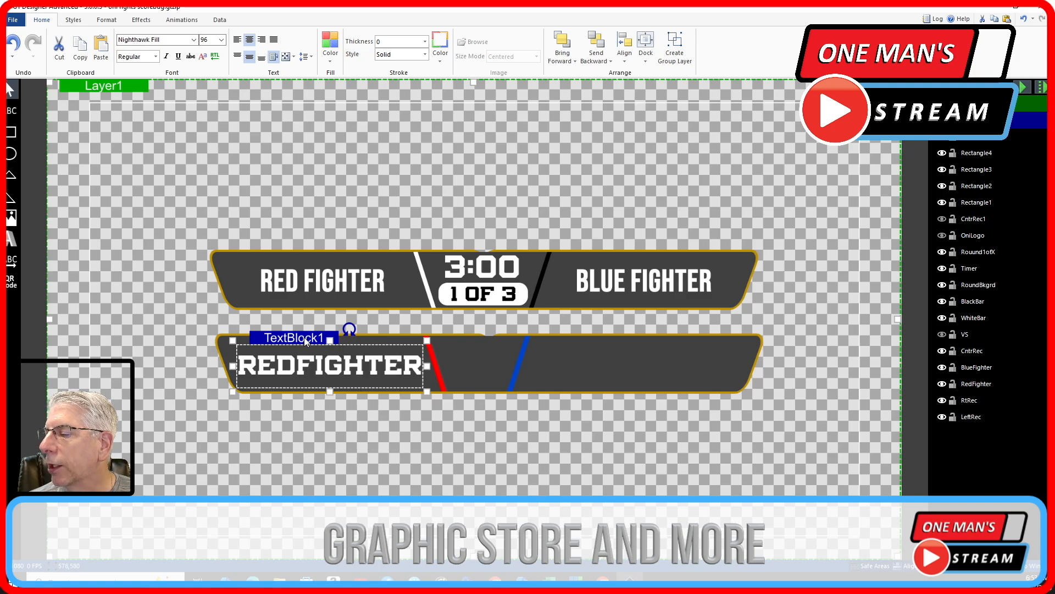
right_click(306, 341)
left_click(346, 367)
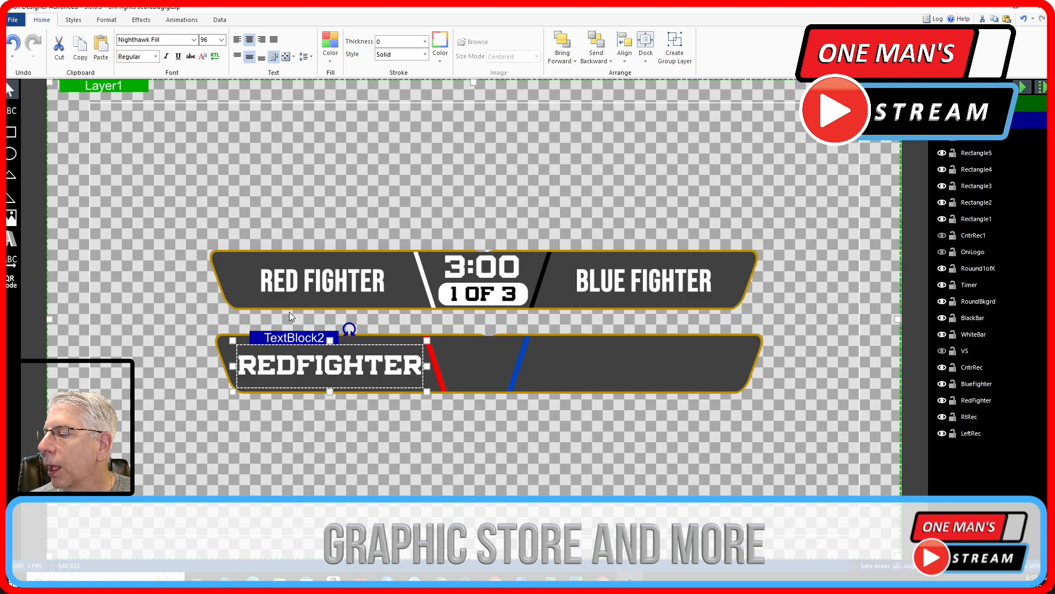
Step: Move the duplicated text block straight right along the new bar until it sits just past the blue divider
key("Right")
key("Right")
key("Right")
key("Right")
key("Right")
key("Right")
key("Right")
key("Right")
key("Right")
key("Right")
key("Right")
key("Right")
key("Right")
key("Right")
key("Right")
key("Right")
key("Right")
key("Right")
key("Right")
key("Right")
key("Right")
key("Right")
key("Right")
key("Right")
key("Right")
key("Right")
key("Right")
key("Right")
key("Right")
key("Right")
key("Right")
key("Right")
key("Right")
key("Right")
key("Right")
key("Right")
key("Right")
key("Right")
key("Right")
key("Right")
key("Right")
key("Right")
key("Right")
key("Right")
key("Right")
key("Right")
key("Right")
key("Right")
key("Right")
key("Right")
key("Right")
key("Right")
key("Right")
key("Right")
key("Right")
key("Right")
key("Right")
key("Right")
key("Right")
key("Right")
key("Right")
key("Right")
key("Right")
key("Right")
key("Right")
key("Right")
key("Right")
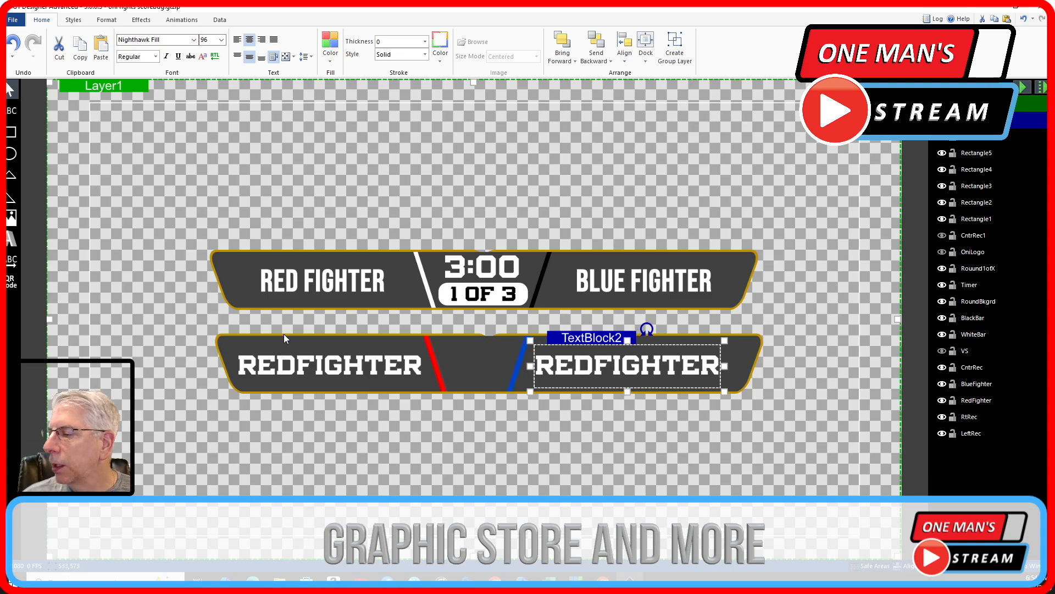
Step: Nudge the duplicated text block further right so its gap to the bar's outer end matches the original's
left_click(332, 369)
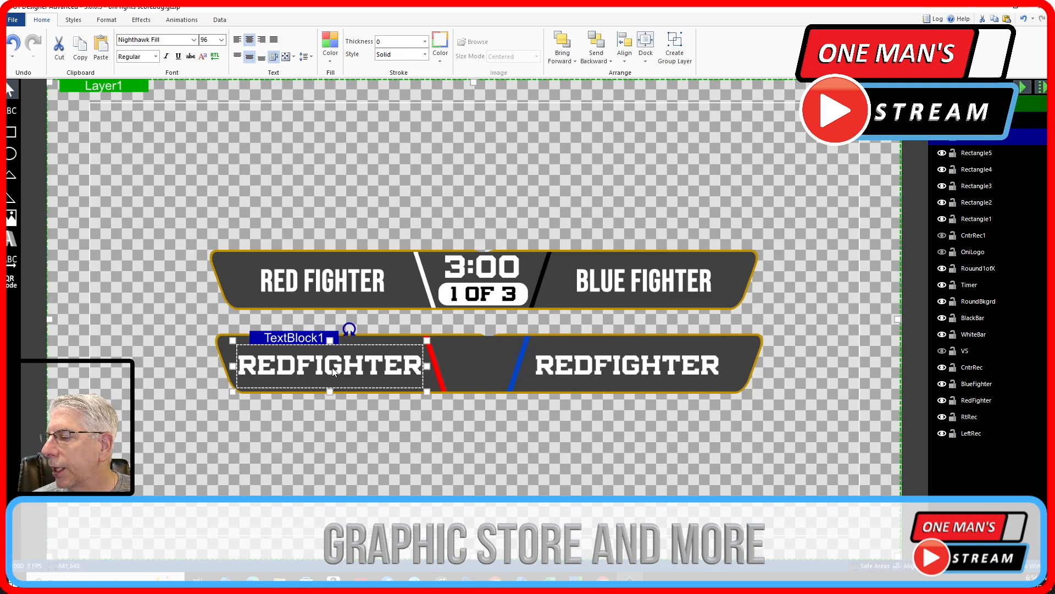
left_click(589, 367)
key("Right")
key("Right")
key("Right")
key("Right")
key("Right")
key("Right")
key("Right")
key("Right")
key("Right")
key("Right")
key("Right")
key("Right")
key("Right")
key("Right")
key("Right")
key("Right")
key("Right")
key("Right")
key("Right")
key("Right")
key("Right")
key("Right")
key("Right")
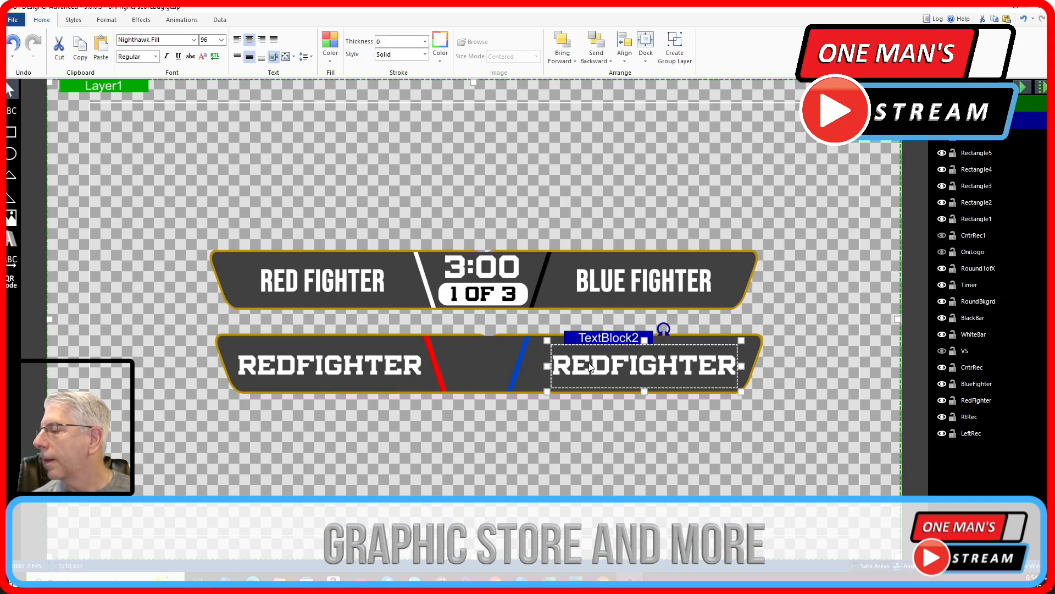
Step: Nudge the blue divider of the lower bar right to narrow its gap to the second name text block
left_click(520, 363)
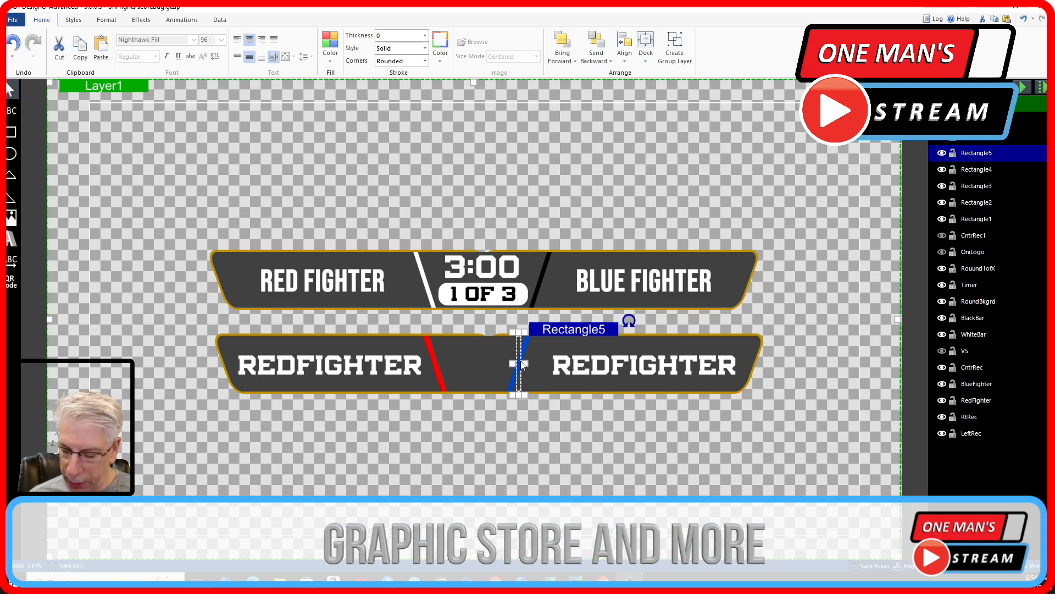
key("Right")
key("Right")
key("Right")
key("Right")
key("Right")
key("Right")
key("Right")
key("Right")
key("Right")
key("Right")
key("Right")
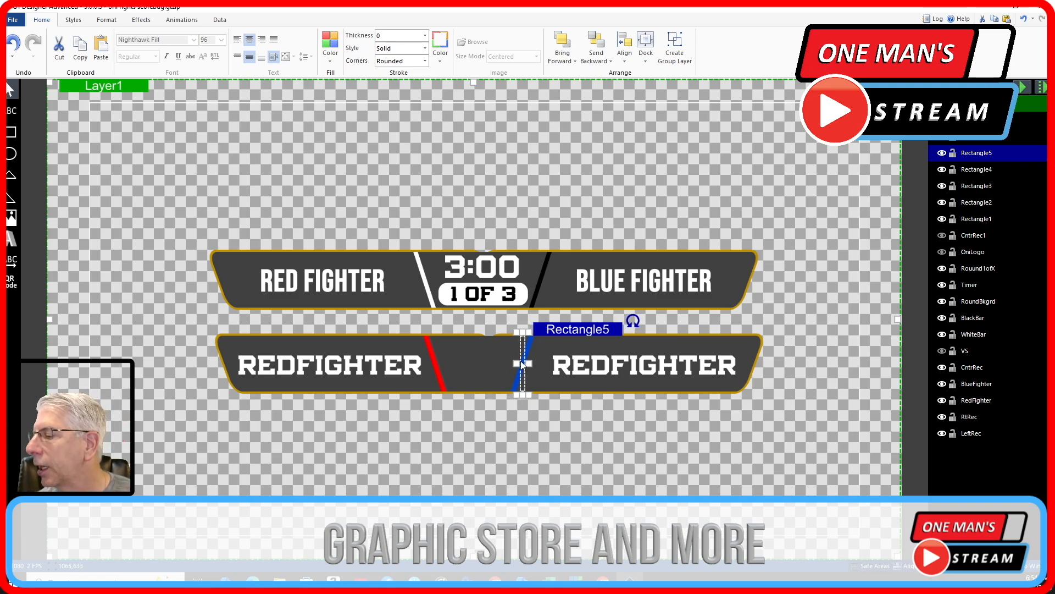
key("Right")
key("Right")
key("Right")
key("Right")
key("Right")
key("Right")
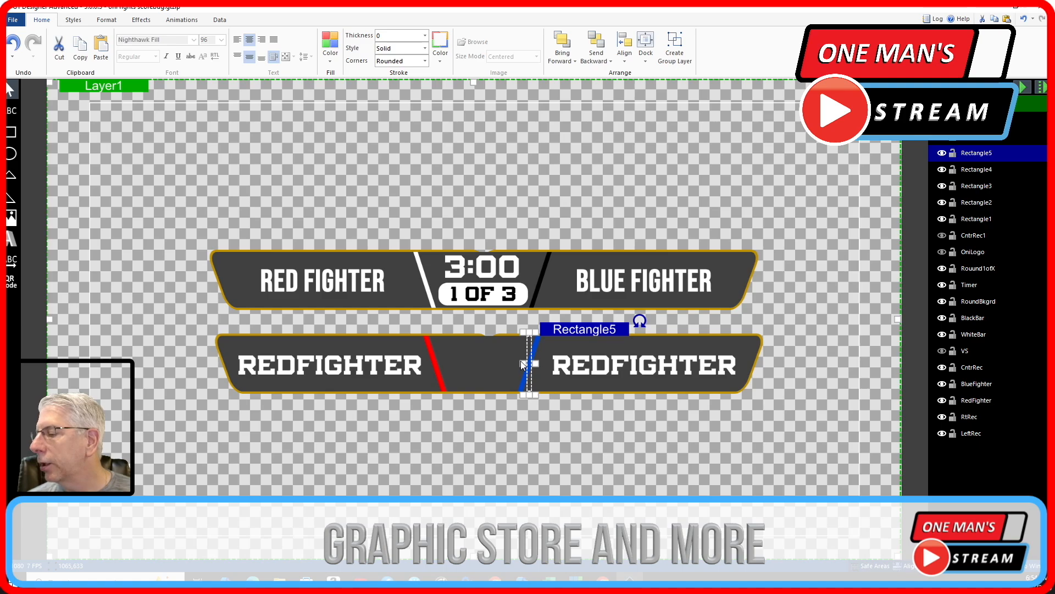
left_click(421, 346)
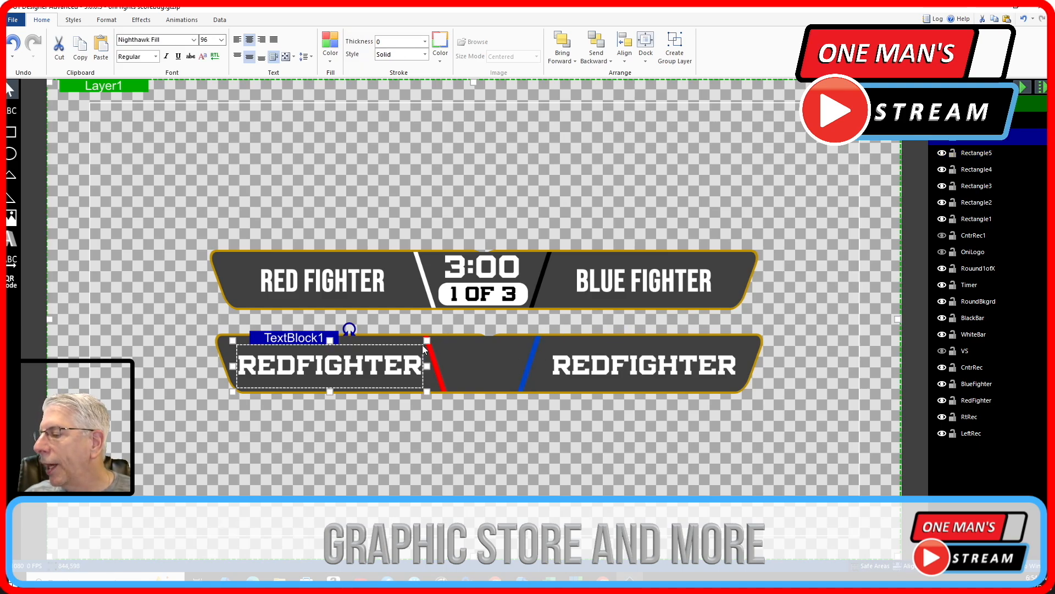
left_click(572, 365)
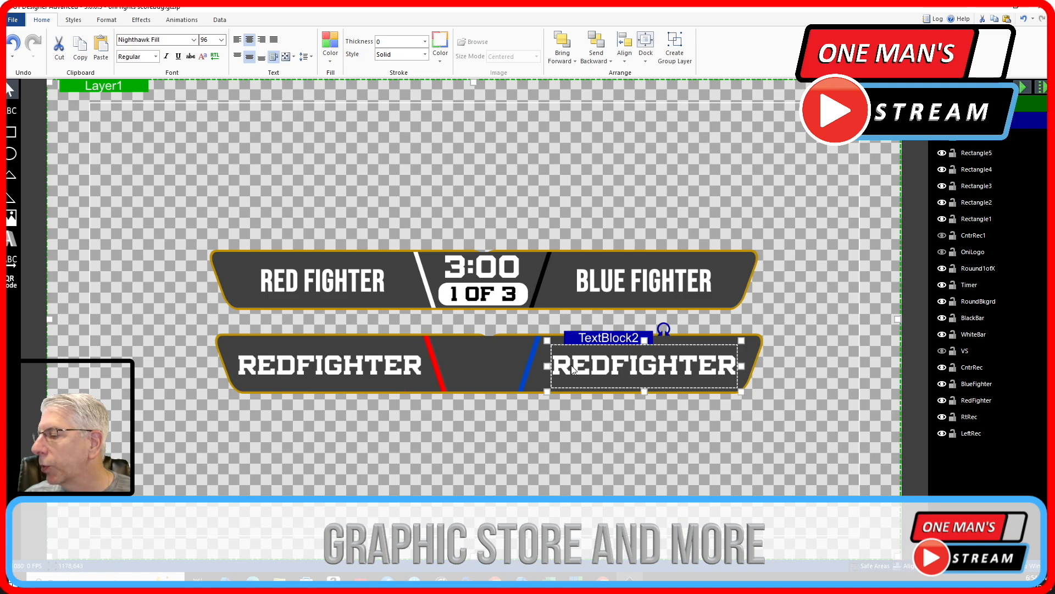
Step: Nudge the blue divider further right until its spacing to the adjacent name block mirrors the red divider's spacing
left_click(532, 357)
key("Right")
key("Right")
key("Right")
key("Right")
key("Right")
key("Right")
key("Right")
key("Right")
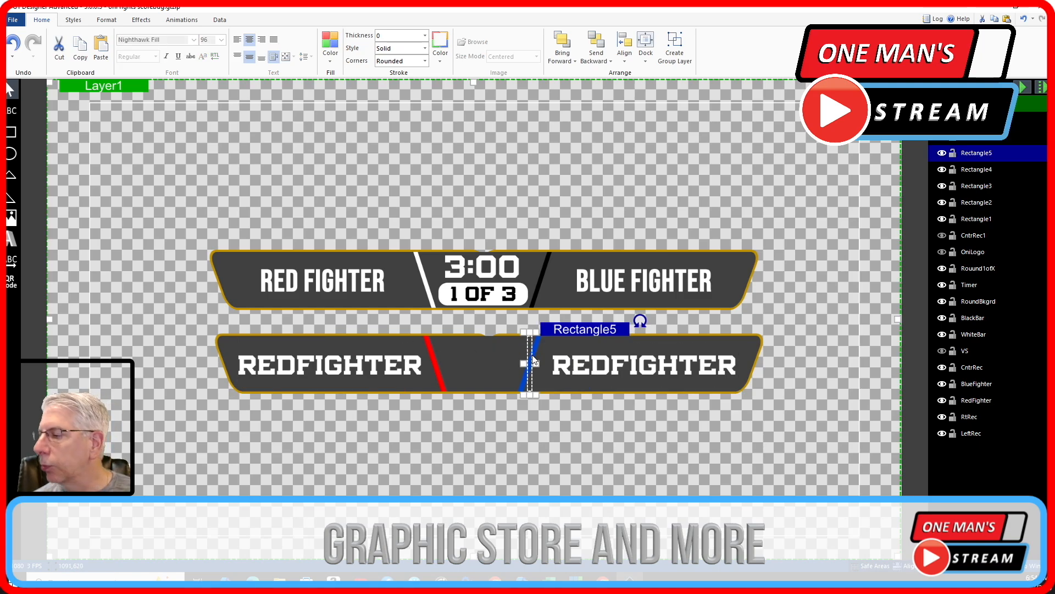
key("Right")
key("Right")
key("Right")
key("Right")
key("Right")
key("Right")
key("Right")
key("Right")
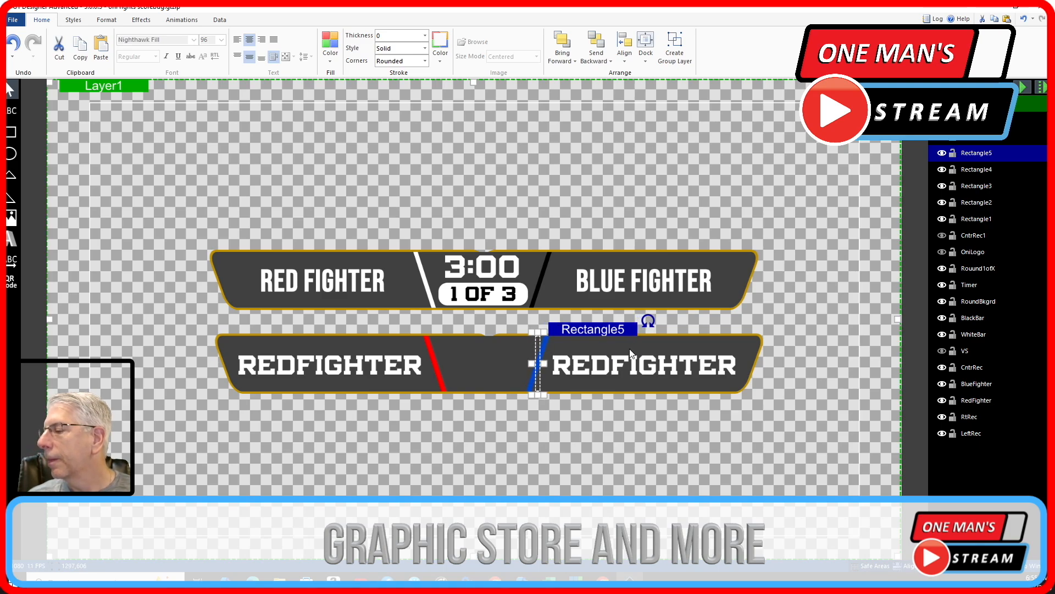
left_click(635, 371)
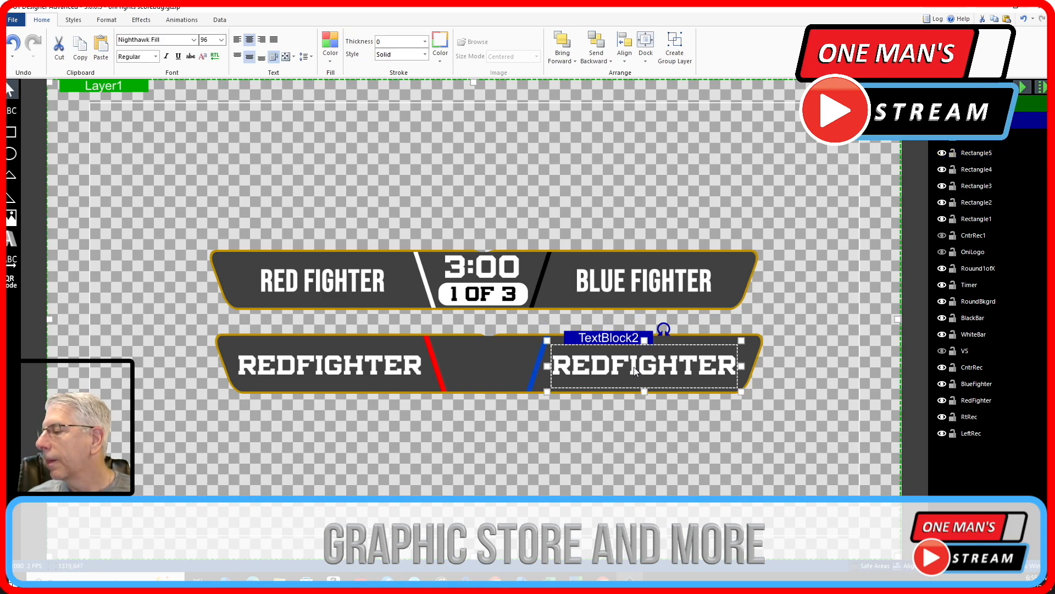
left_click(536, 362)
key("Right")
key("Right")
key("Right")
key("Right")
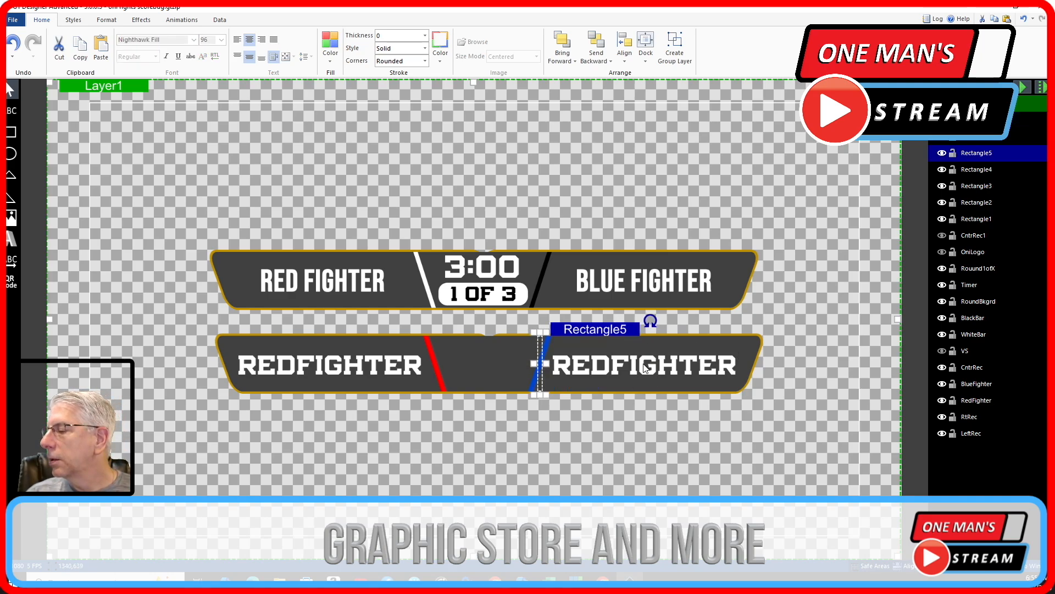
left_click(621, 369)
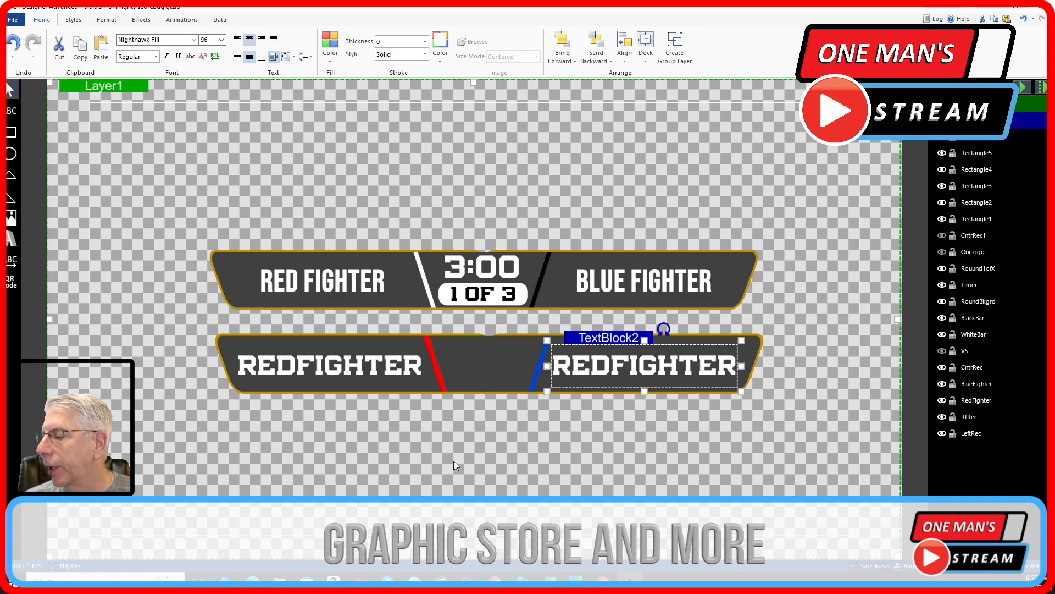
Step: Replace the text of the name block beside the blue divider with BLUEFIGHTER
double_click(653, 362)
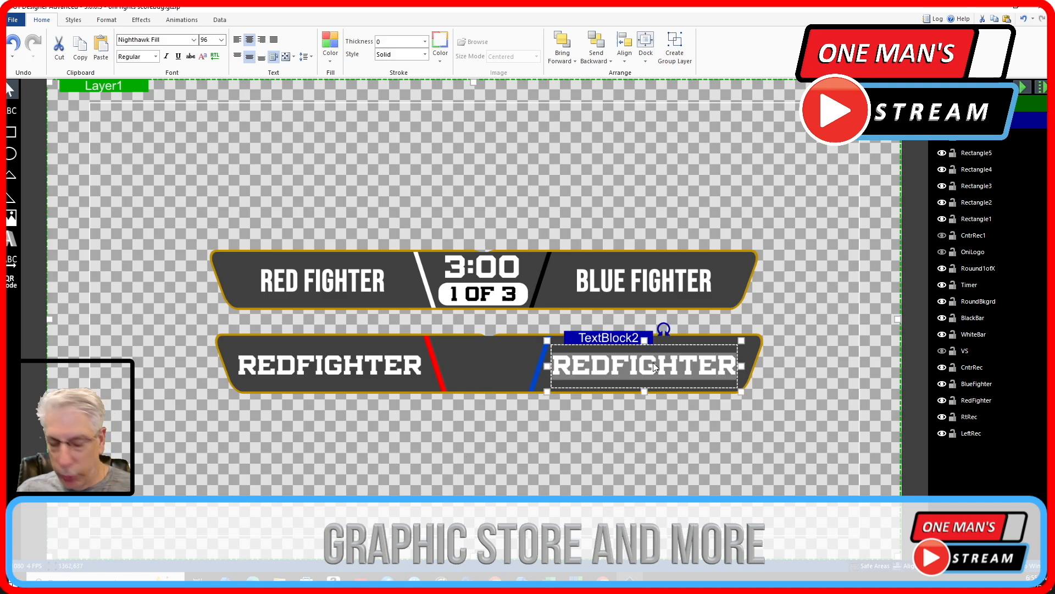
type("BLU")
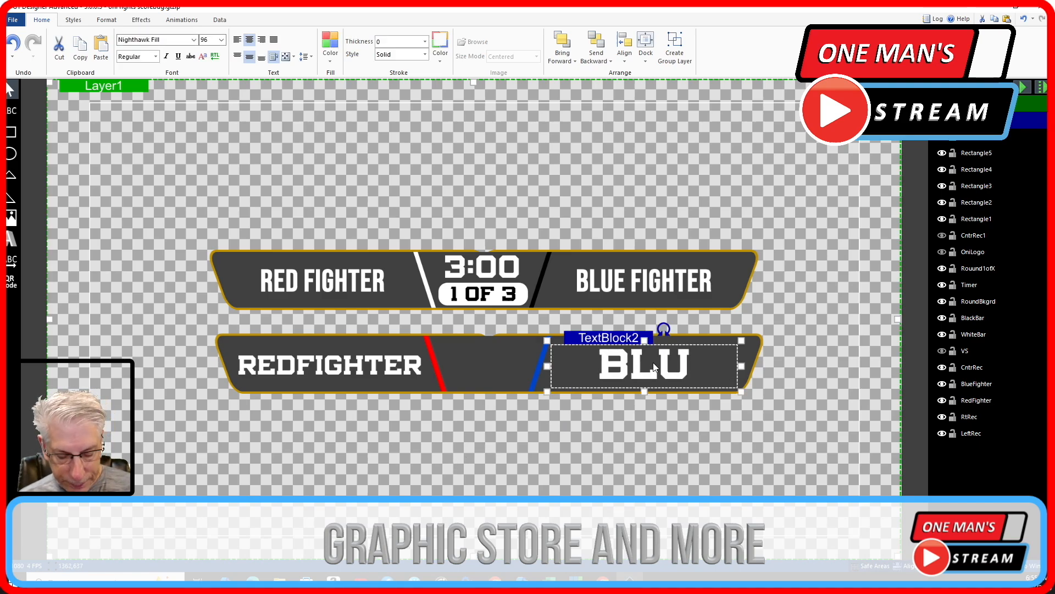
type("EFIGHTER")
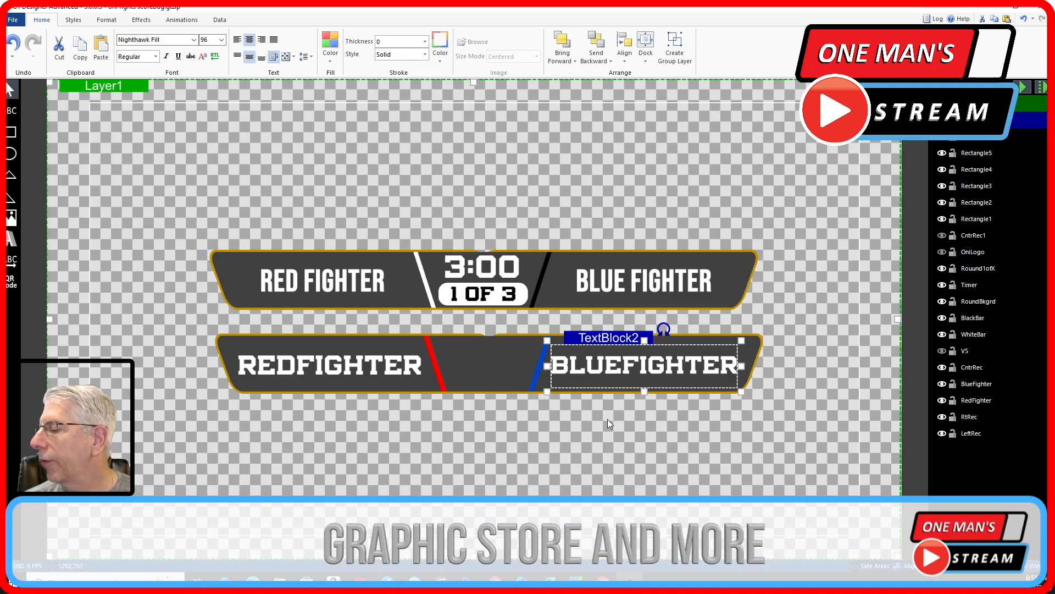
left_click(556, 434)
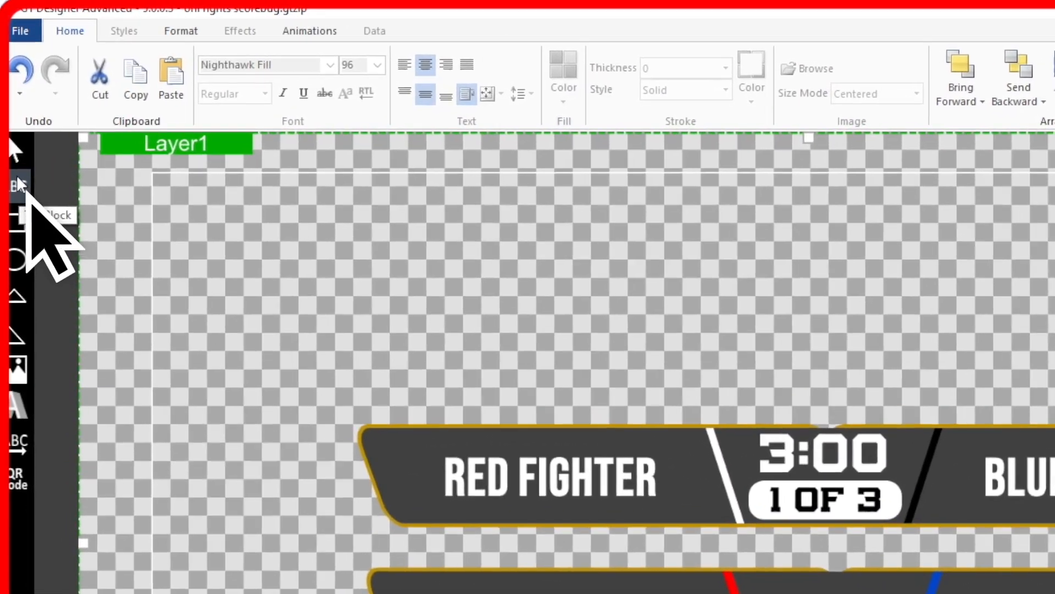
Step: Add a text block in the upper half of the lower bar's centre and fit its width between the red and blue dividers
left_click(18, 183)
left_click(829, 563)
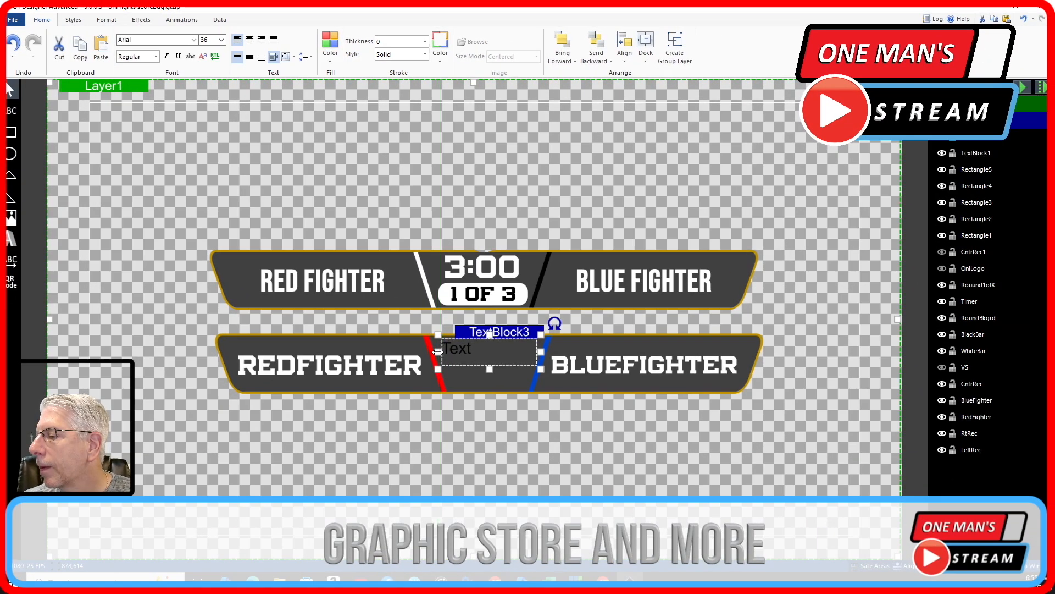
left_click_drag(437, 352, 436, 352)
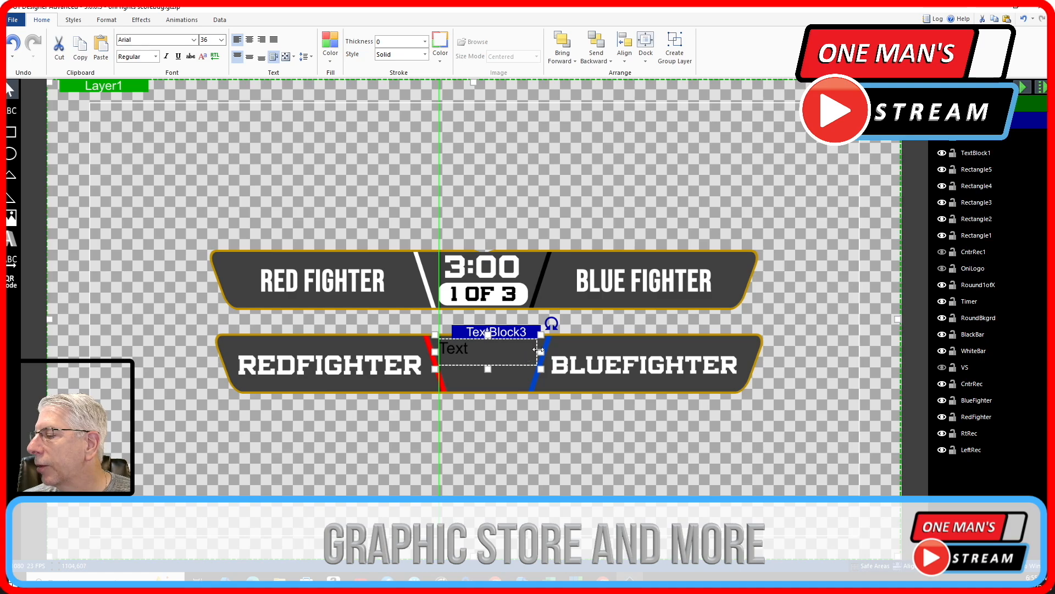
left_click_drag(541, 351, 537, 351)
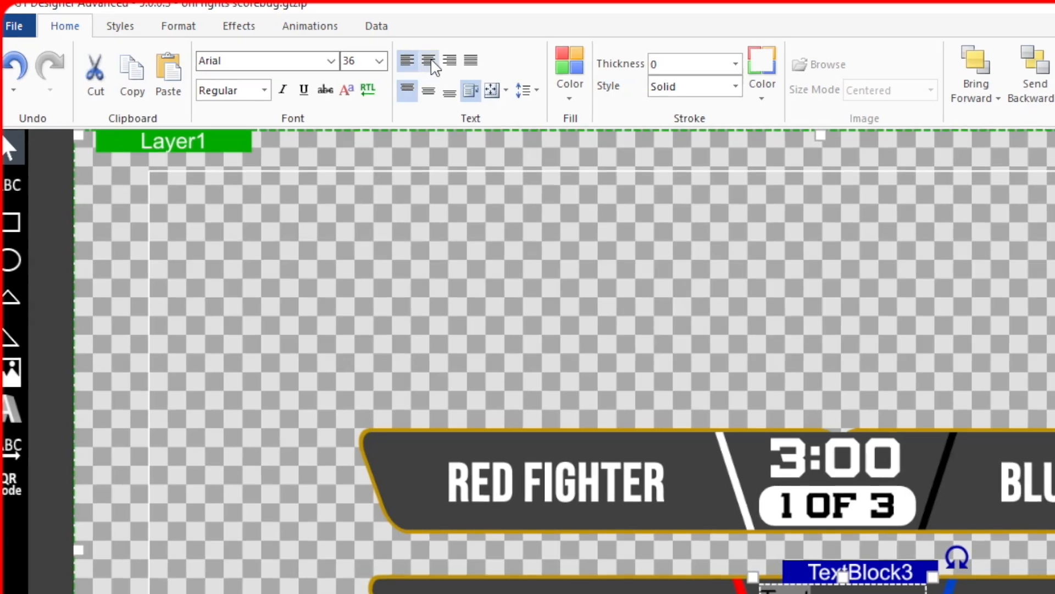
Step: Centre the new block's text horizontally and vertically and set its font to Nighthawk Fill
left_click(432, 62)
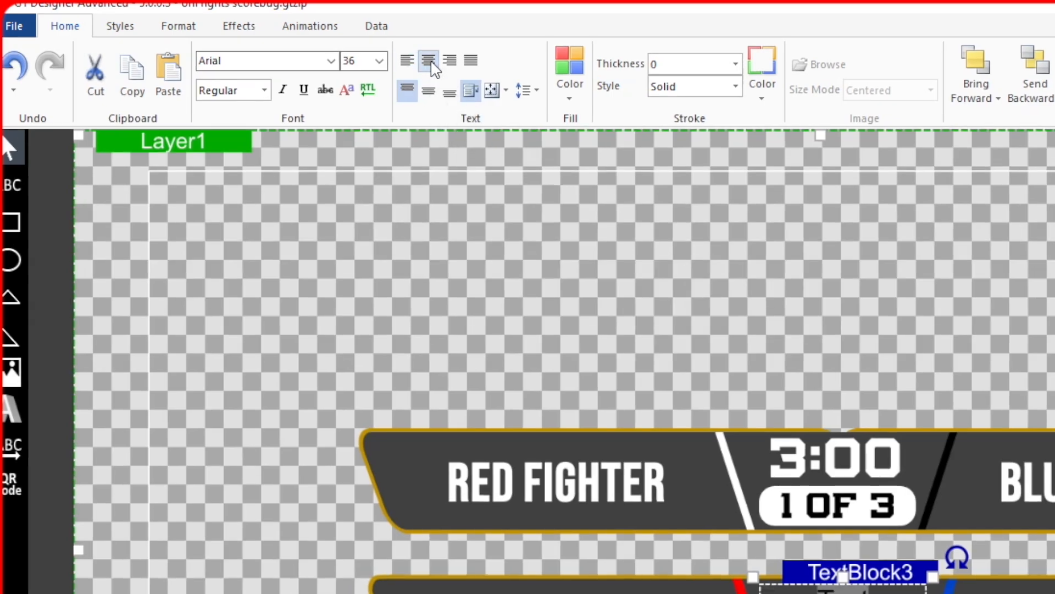
left_click(429, 92)
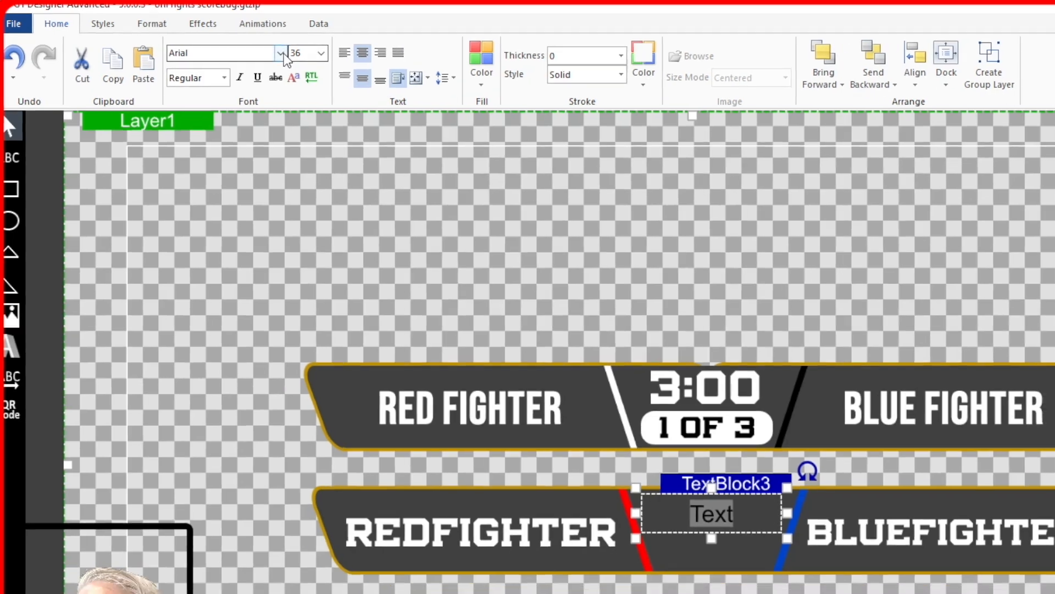
left_click(331, 61)
scroll(298, 398, "down", 3)
scroll(174, 235, "down", 20)
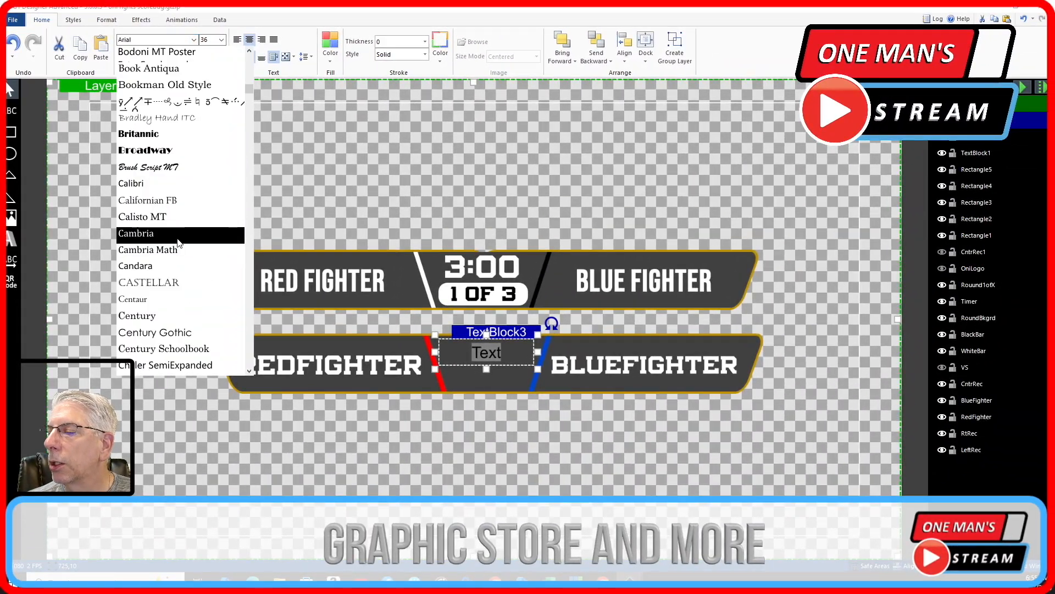
scroll(197, 301, "down", 5)
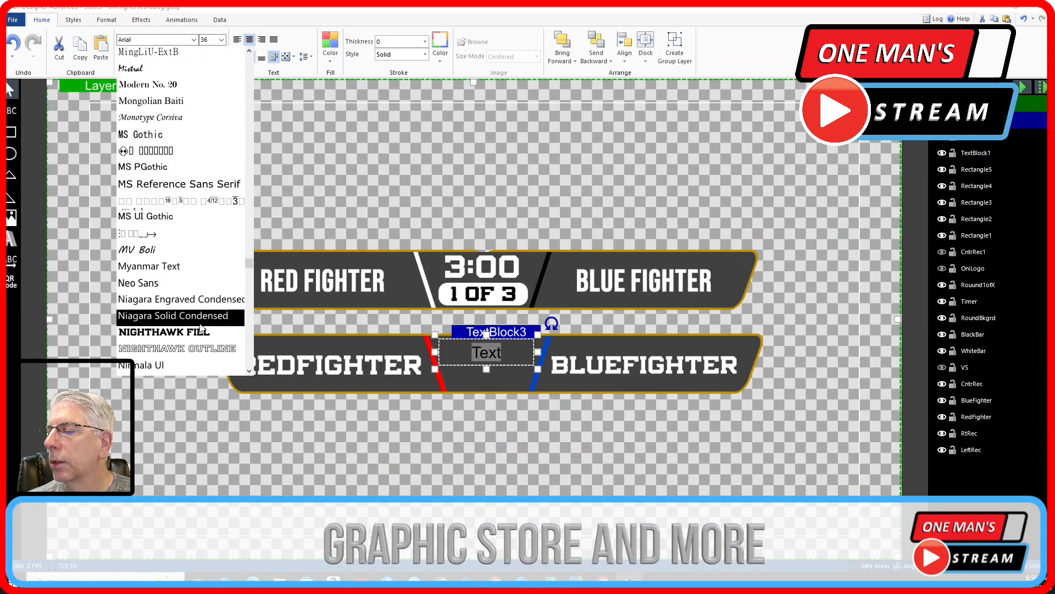
left_click(164, 328)
Step: Fill the centre text with white and replace its placeholder with 3:00
left_click(332, 55)
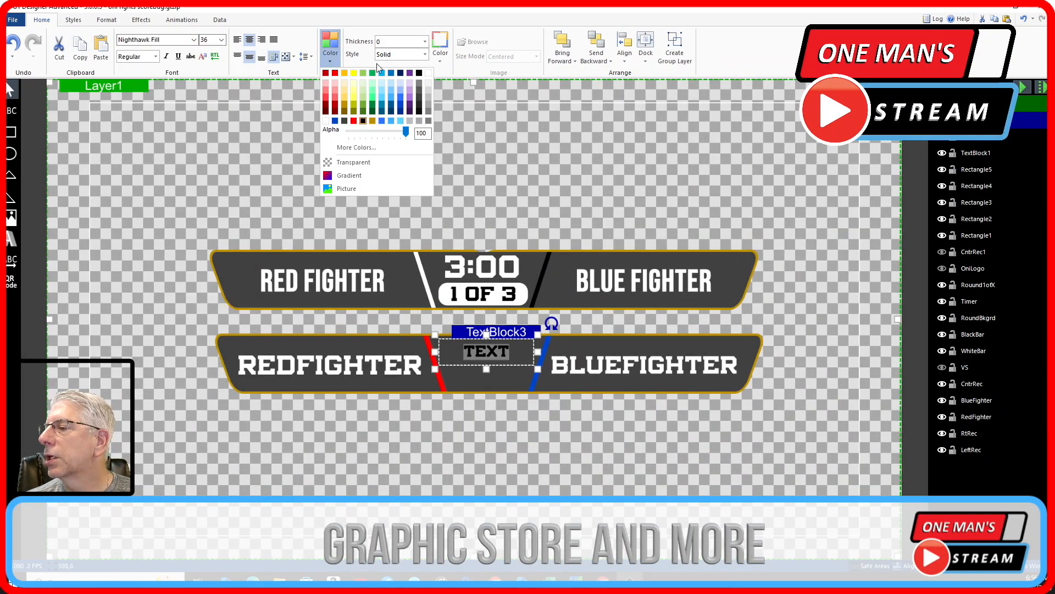
left_click(428, 73)
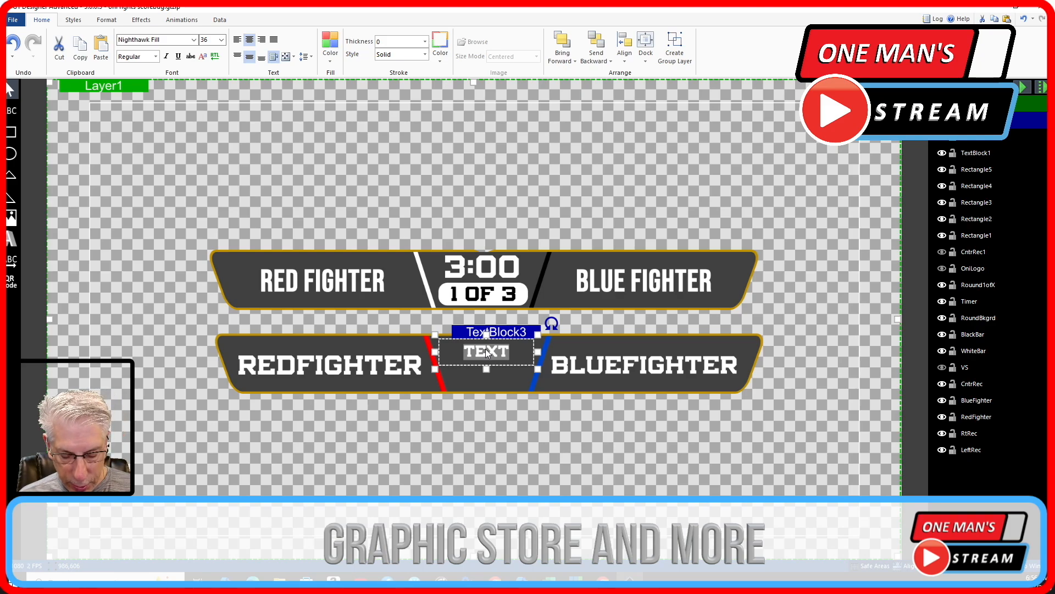
type("3:00")
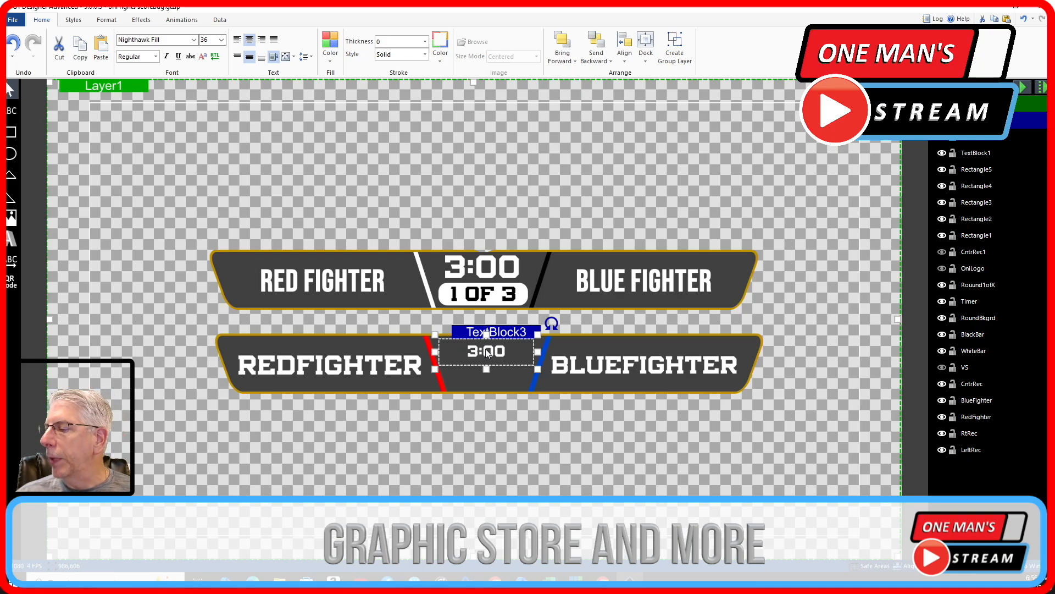
Step: Set the font size of the lower bar's 3:00 text to 60
double_click(487, 353)
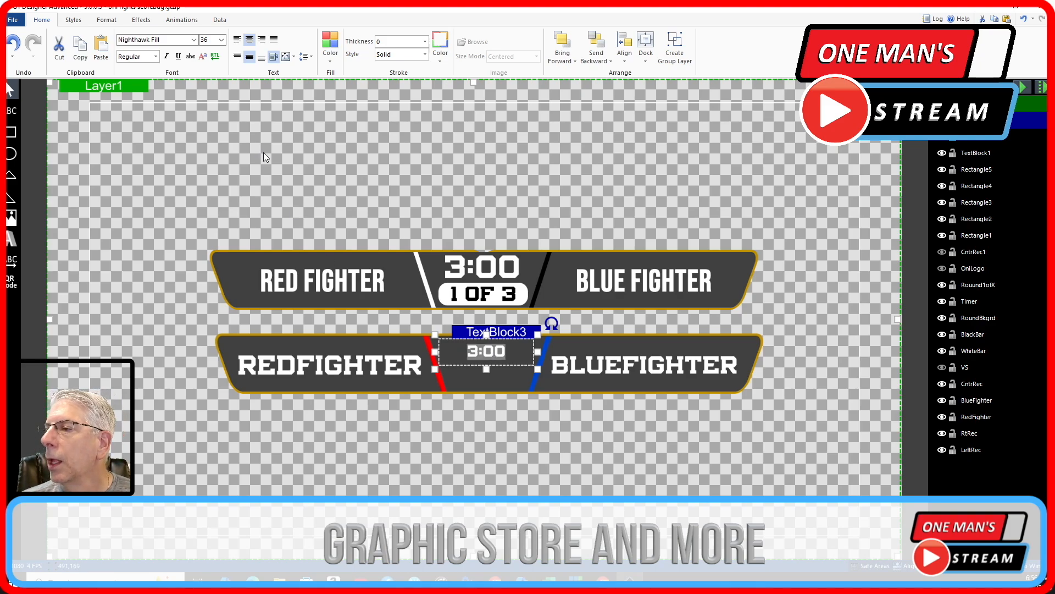
left_click(222, 40)
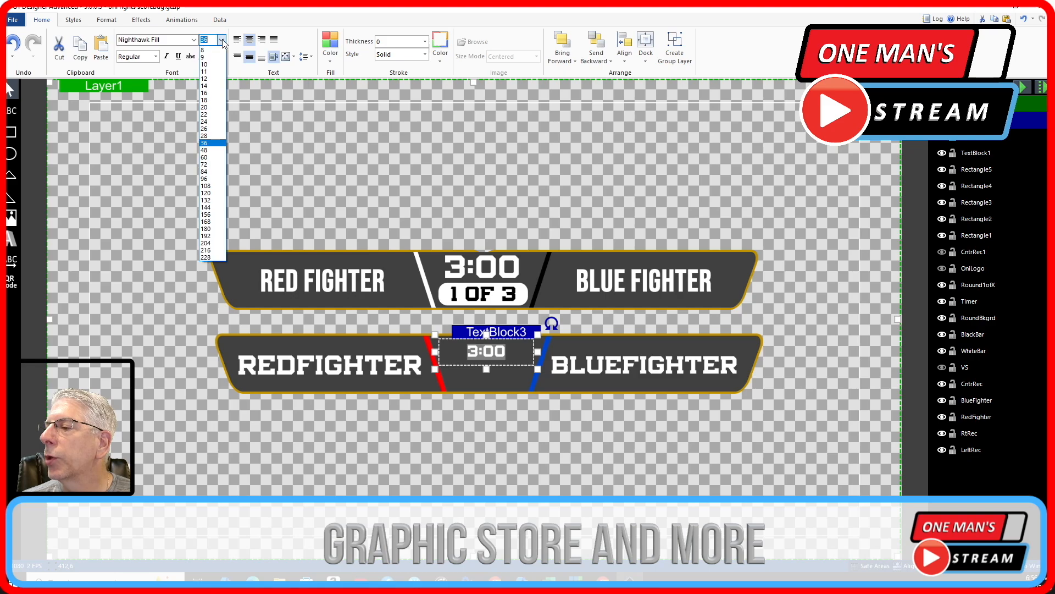
left_click(211, 158)
left_click(423, 158)
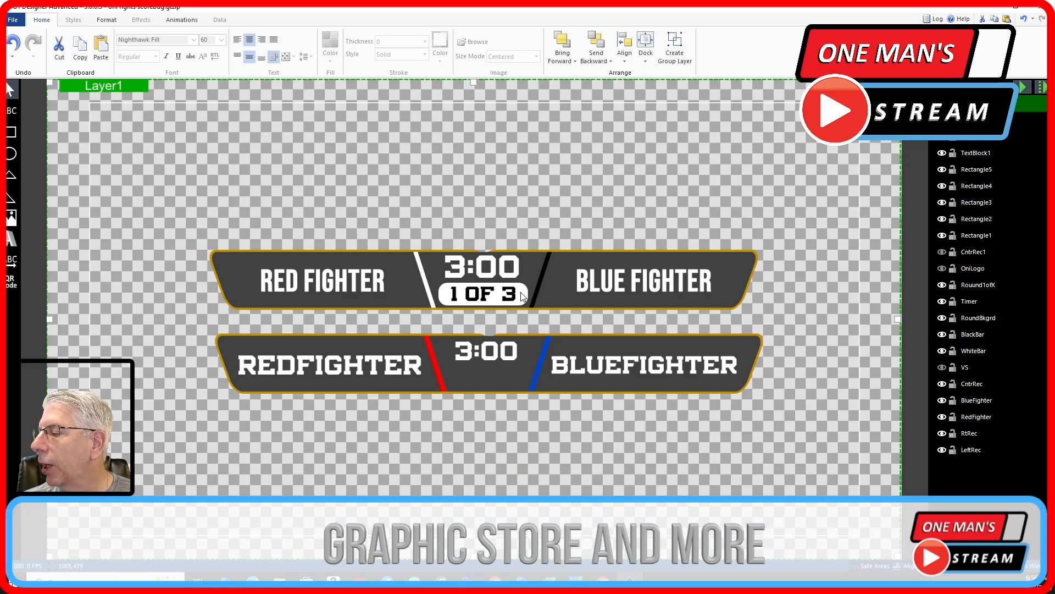
Step: Check the reference round background's dimensions and radius, and draw a rectangle about 182 by 59 under the lower bar's 3:00 text
left_click(443, 296)
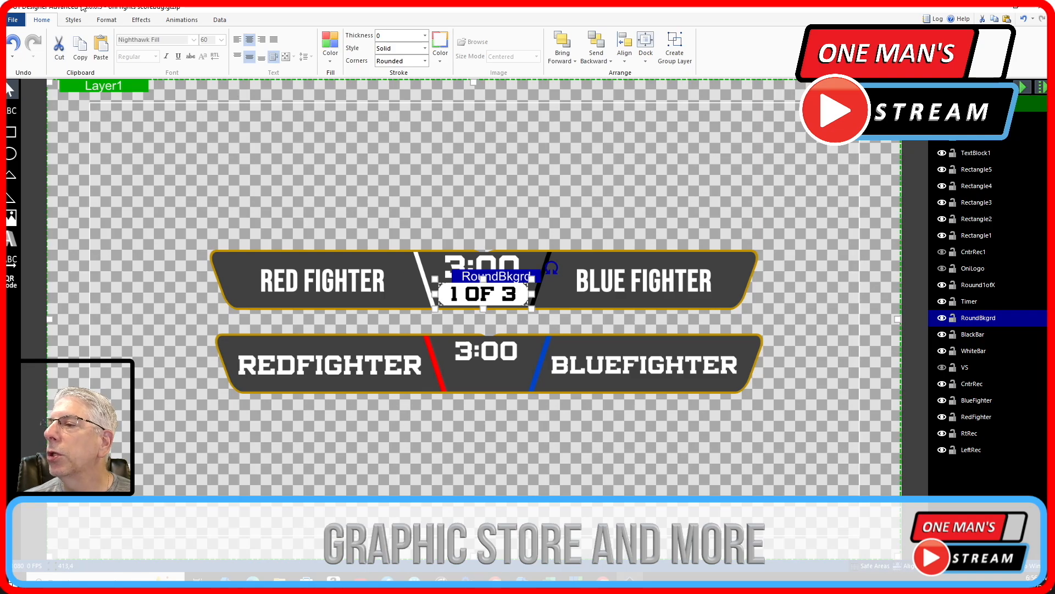
left_click(107, 19)
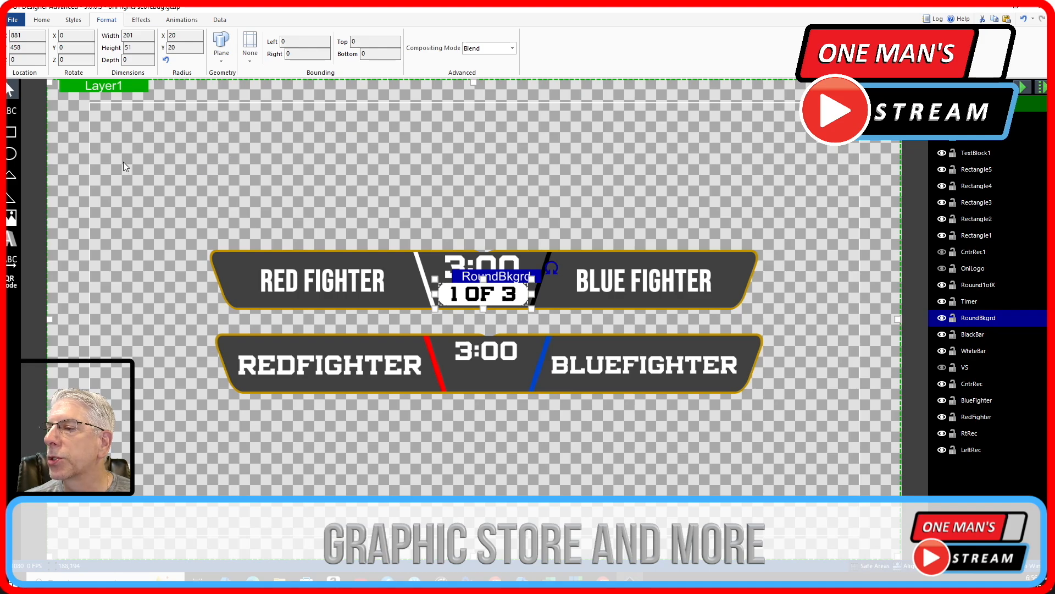
left_click(13, 134)
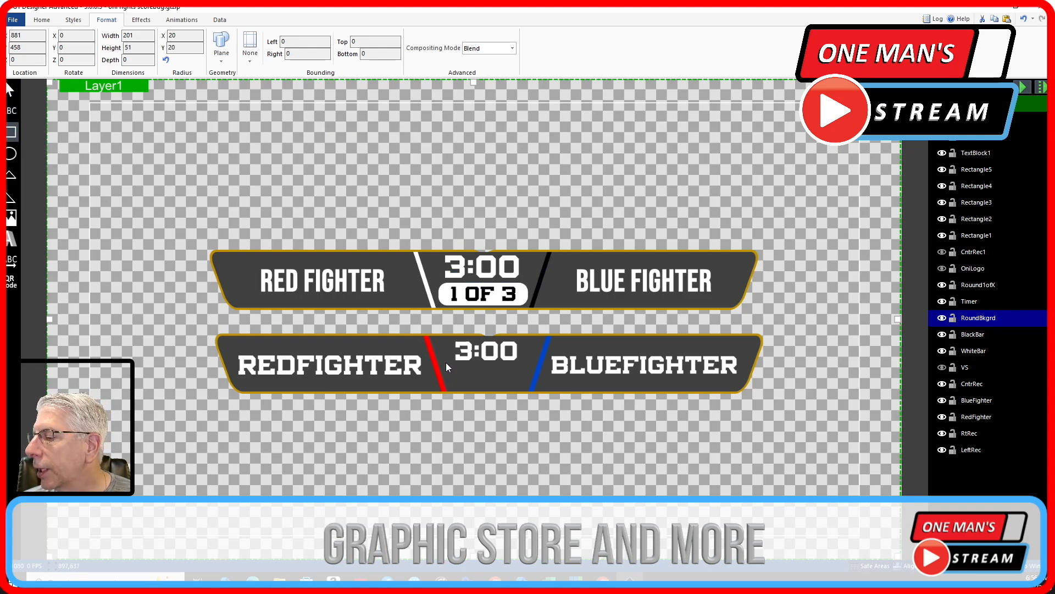
mouse_move(444, 364)
left_mouse_down()
mouse_move(519, 370)
mouse_move(533, 392)
mouse_move(448, 377)
left_mouse_up()
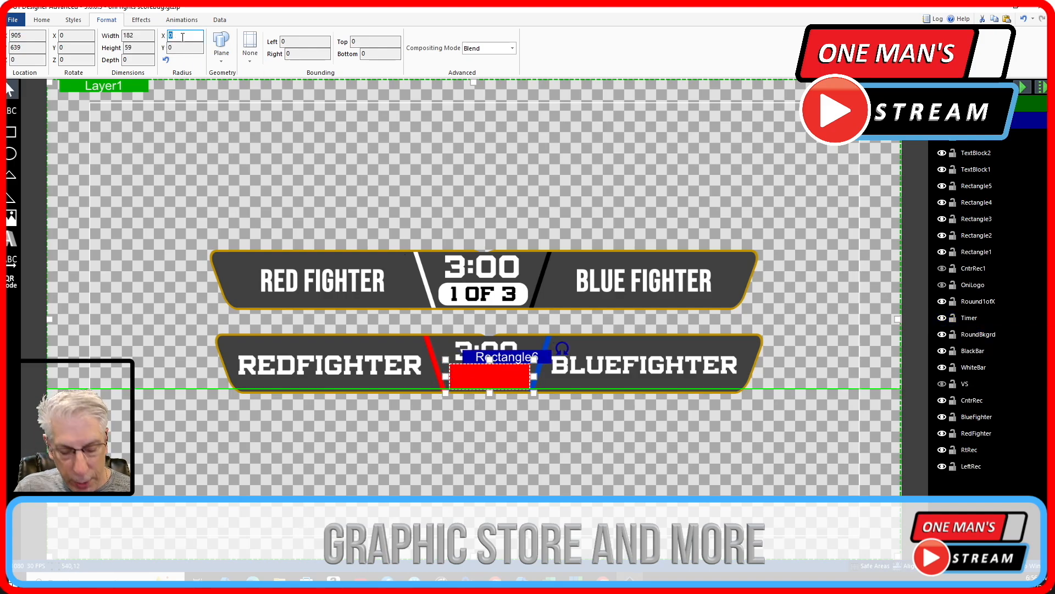
Step: Round the new rectangle's corners with an X and Y radius of 20 and fill it white
key("Tab")
type("20")
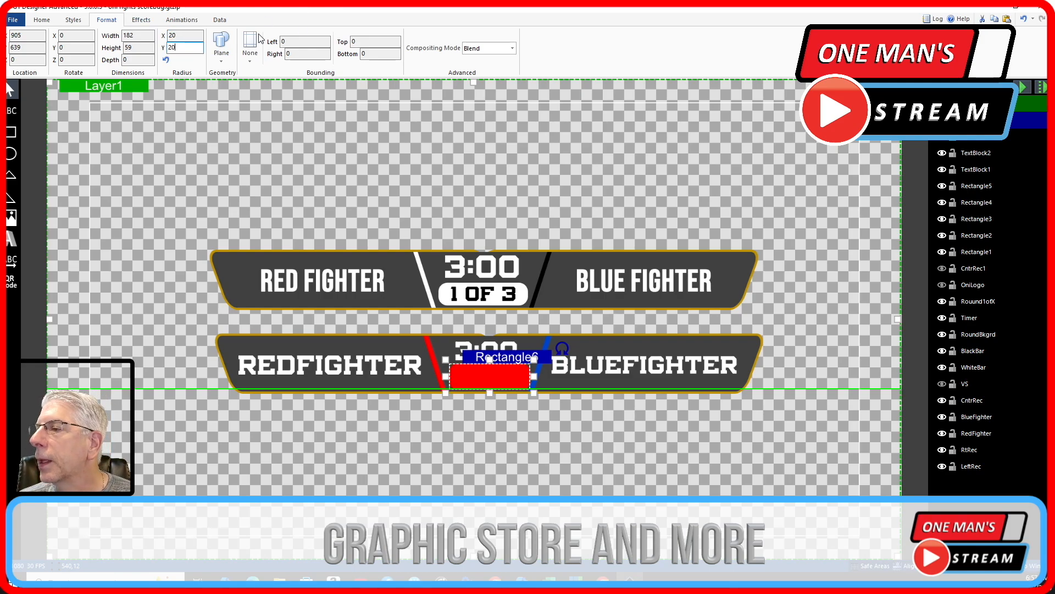
left_click(47, 20)
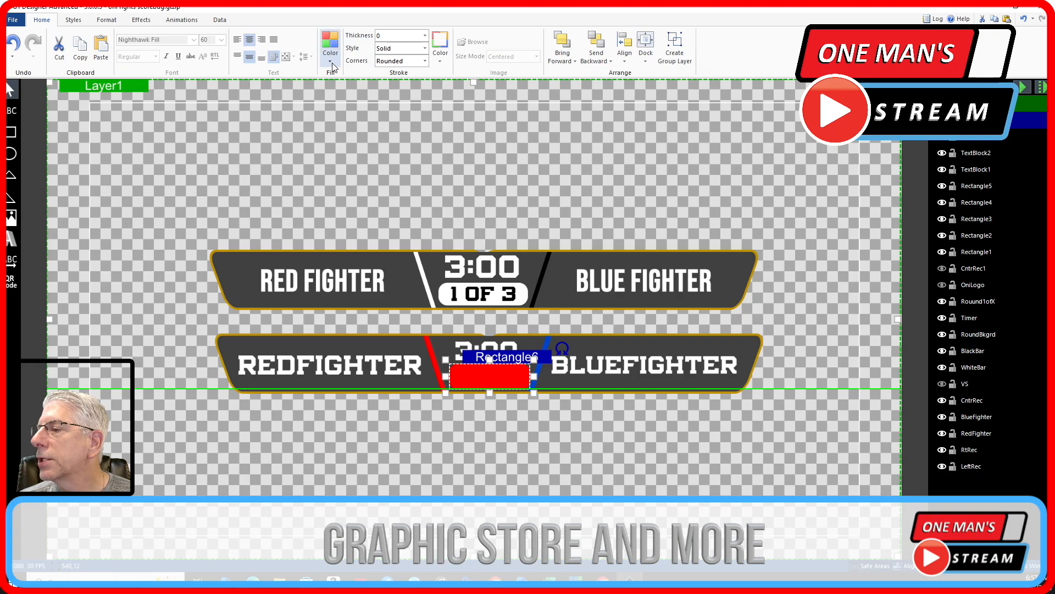
left_click(333, 62)
left_click(429, 73)
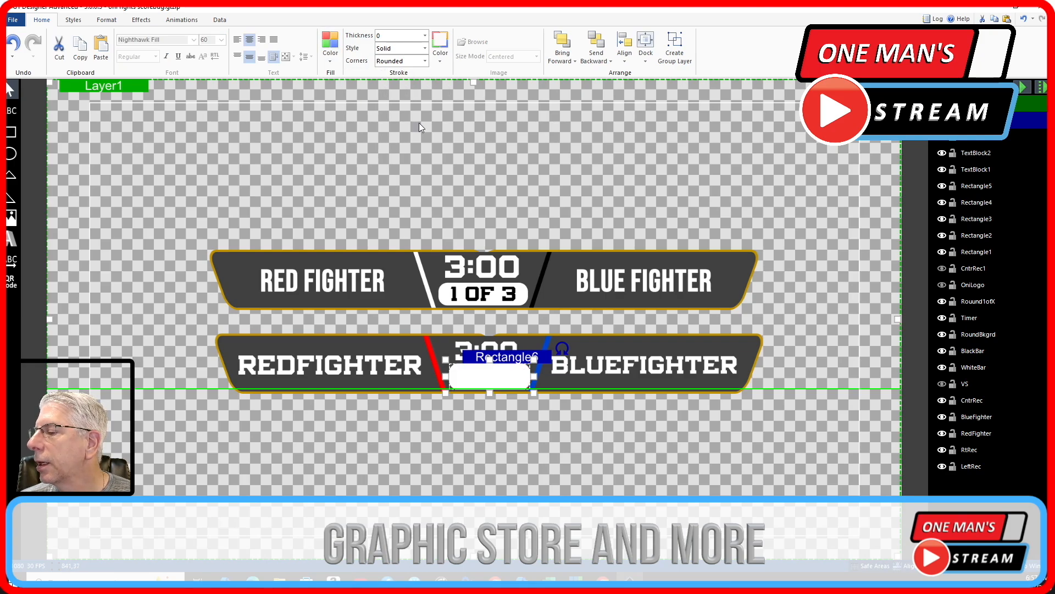
left_click(510, 438)
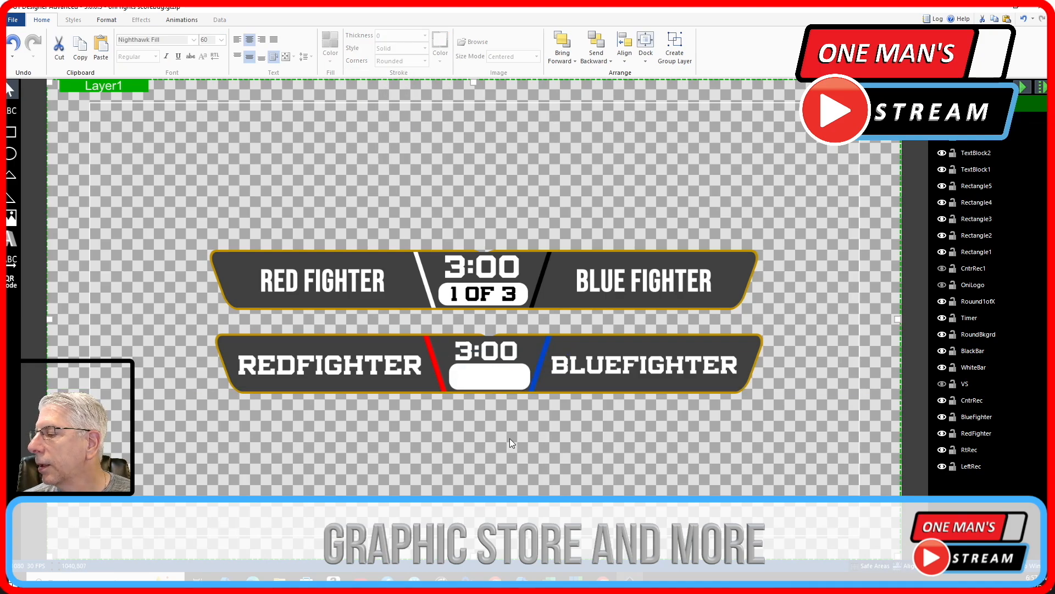
Step: Check the reference round background's dimensions, set the lower white rectangle's height to 51, and adjust its width to fit between the slanted dividers
left_click(484, 385)
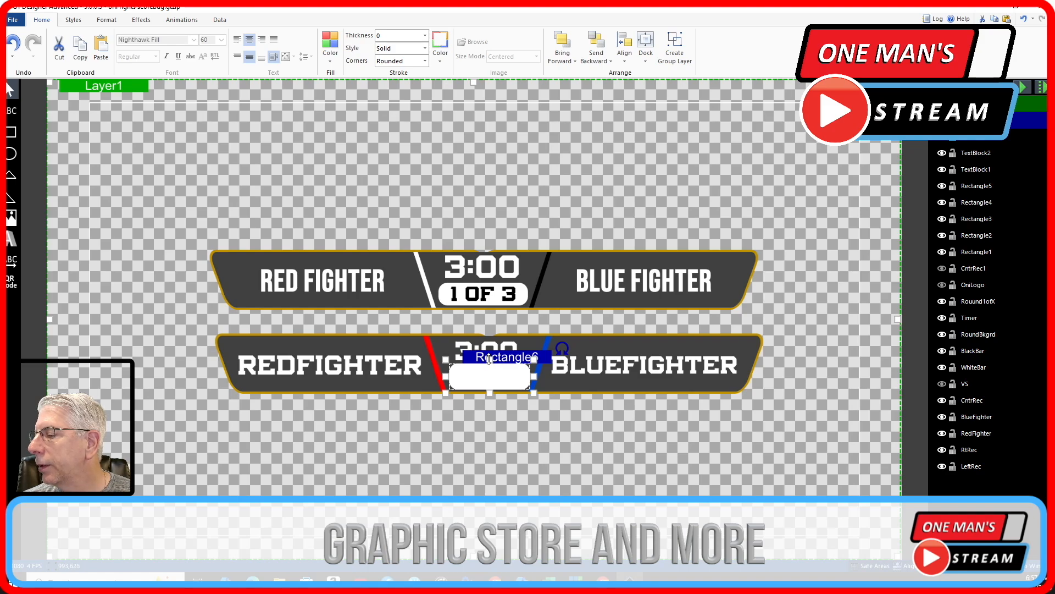
left_click(500, 299)
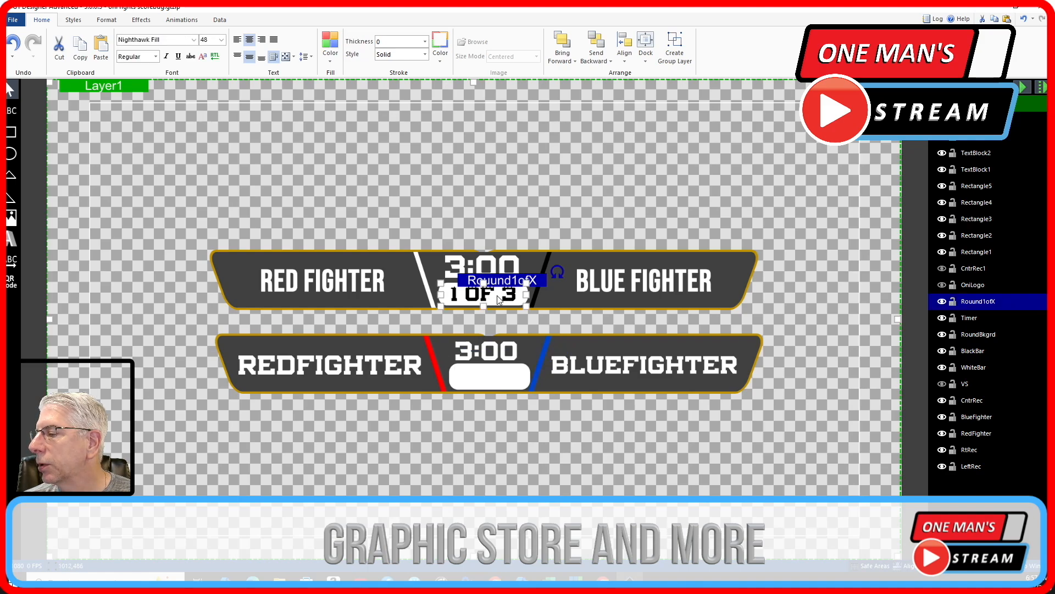
left_click(978, 335)
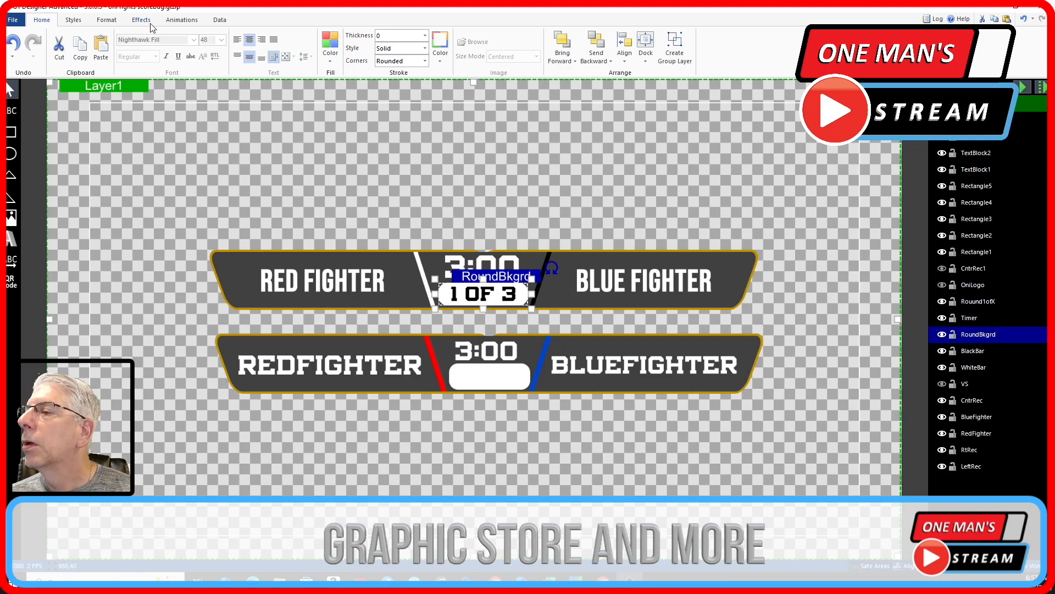
left_click(107, 20)
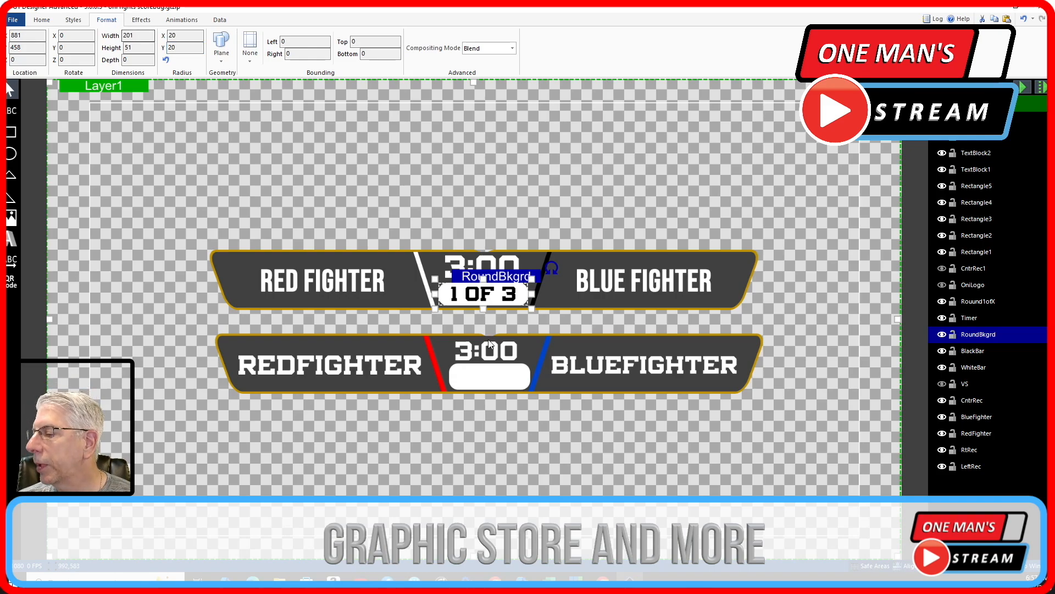
left_click(496, 384)
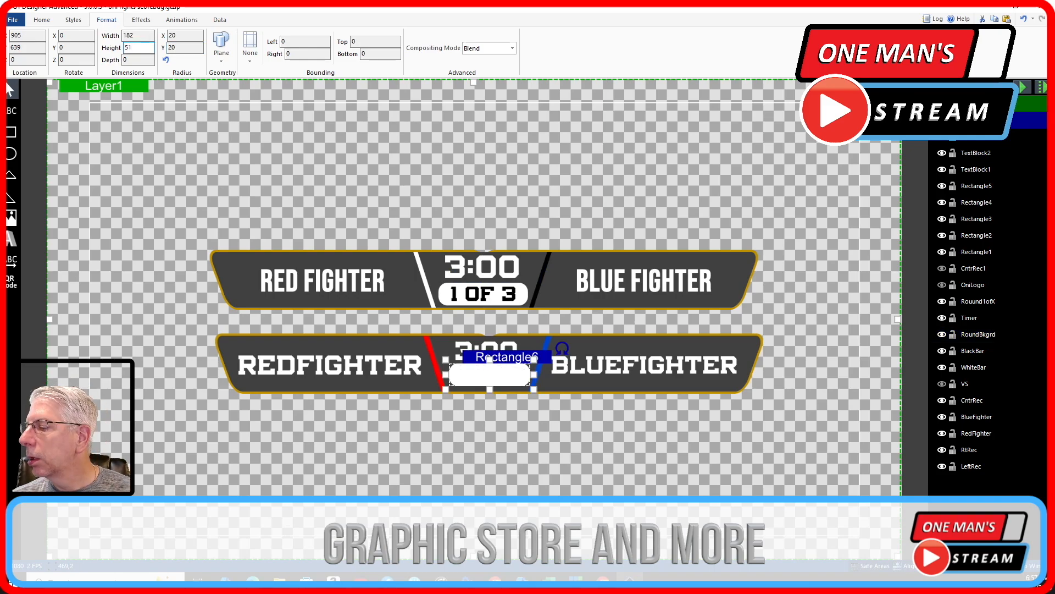
left_click_drag(488, 373, 481, 370)
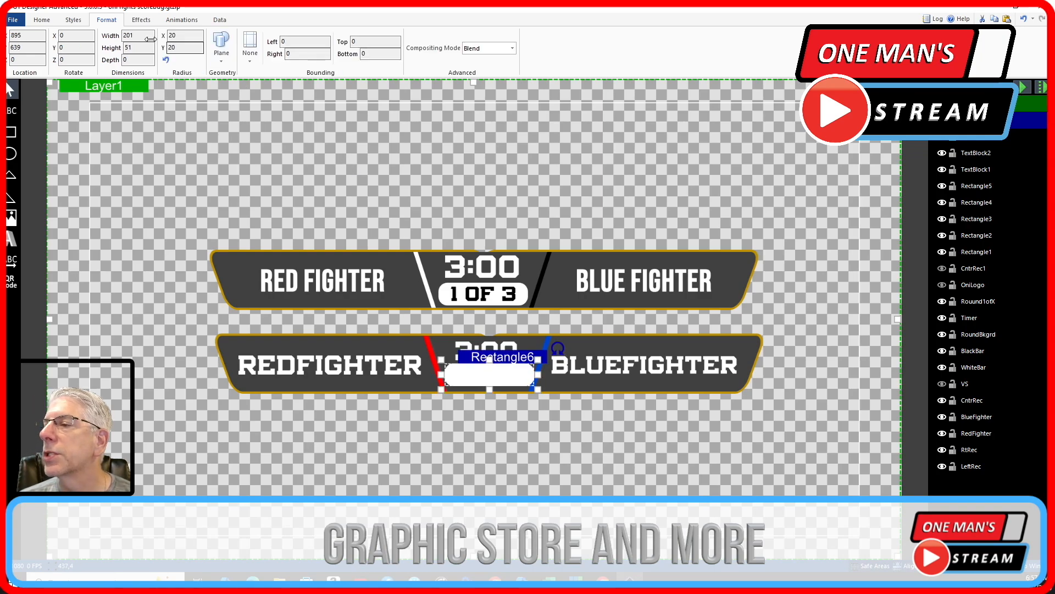
left_click_drag(138, 35, 133, 36)
left_click(512, 451)
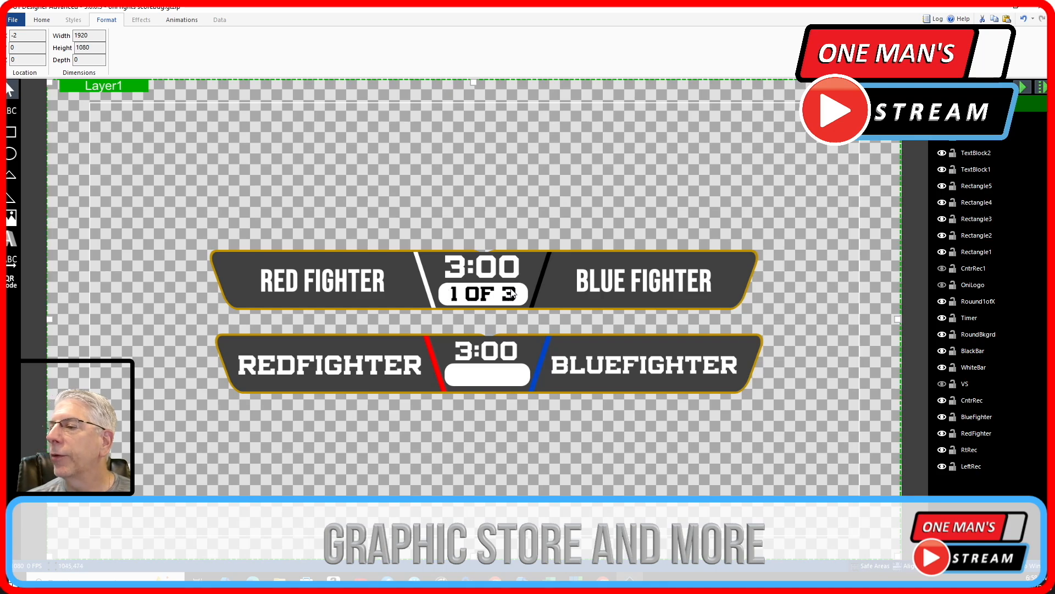
Step: Draw a text box about 166 by 38 over the lower white round background and centre its text horizontally and vertically
left_click(11, 110)
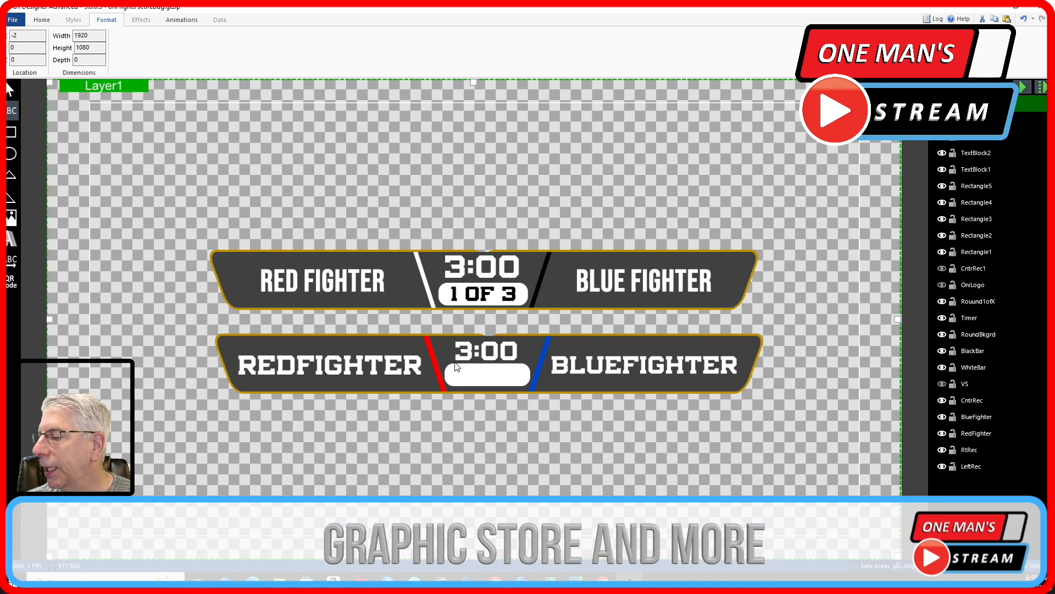
left_click_drag(447, 364, 524, 384)
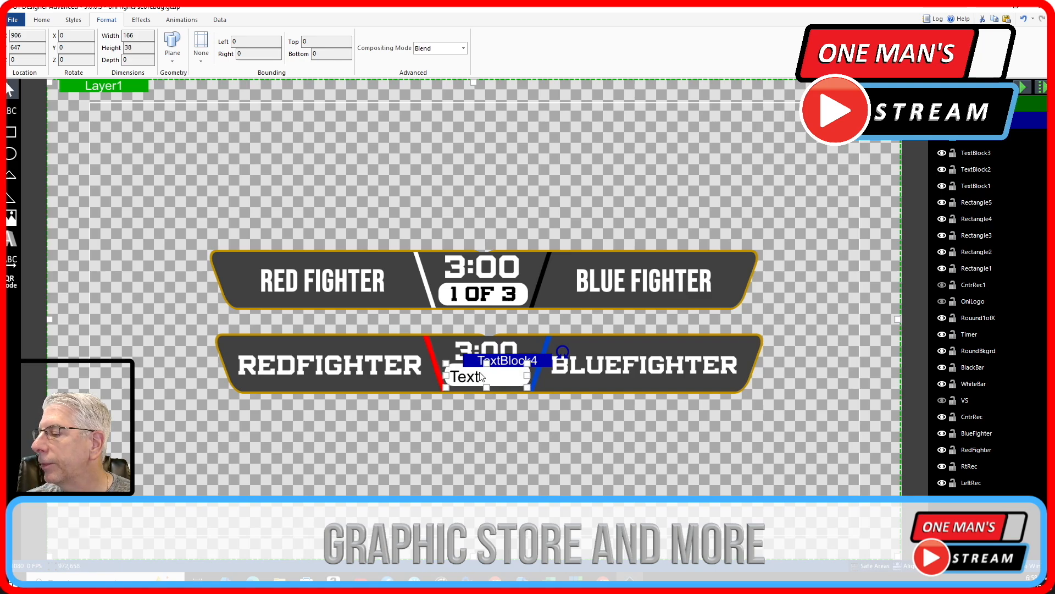
left_click(43, 20)
left_click(249, 40)
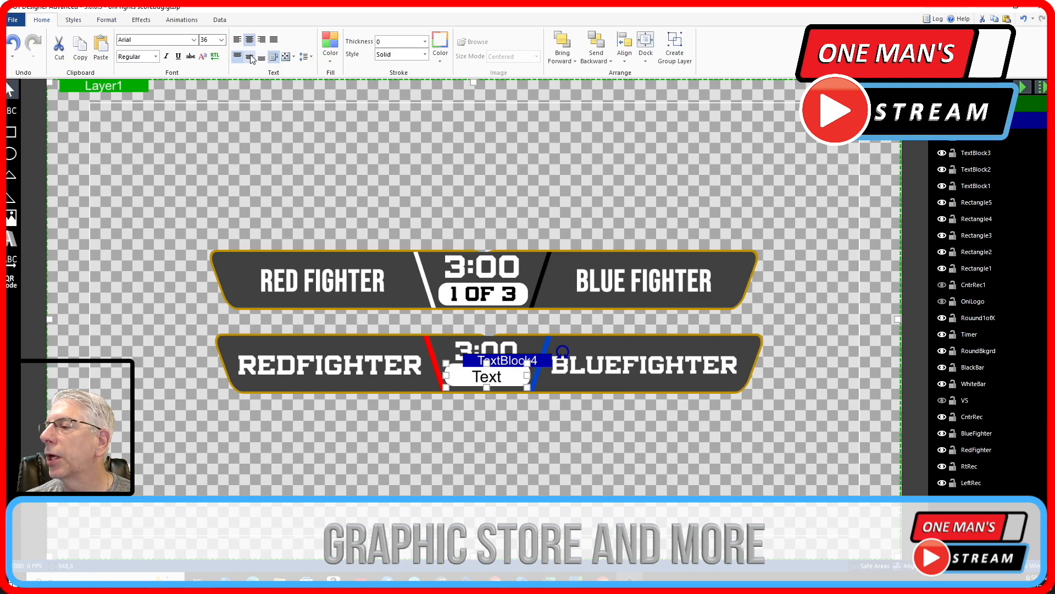
left_click(249, 57)
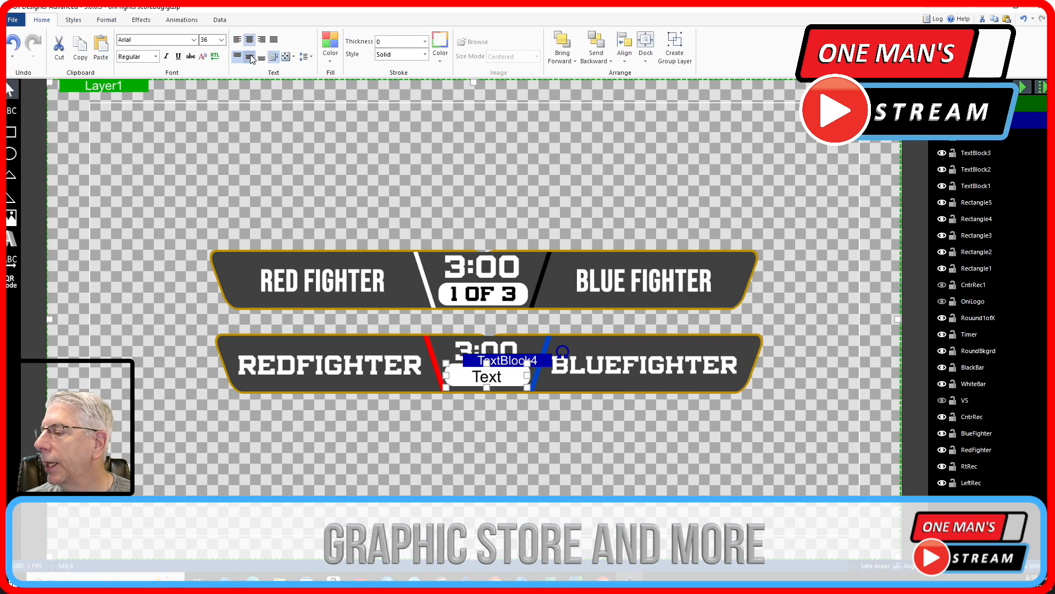
Step: Change the new text's font to Nighthawk Fill and set its auto-size mode to Shrink
double_click(500, 381)
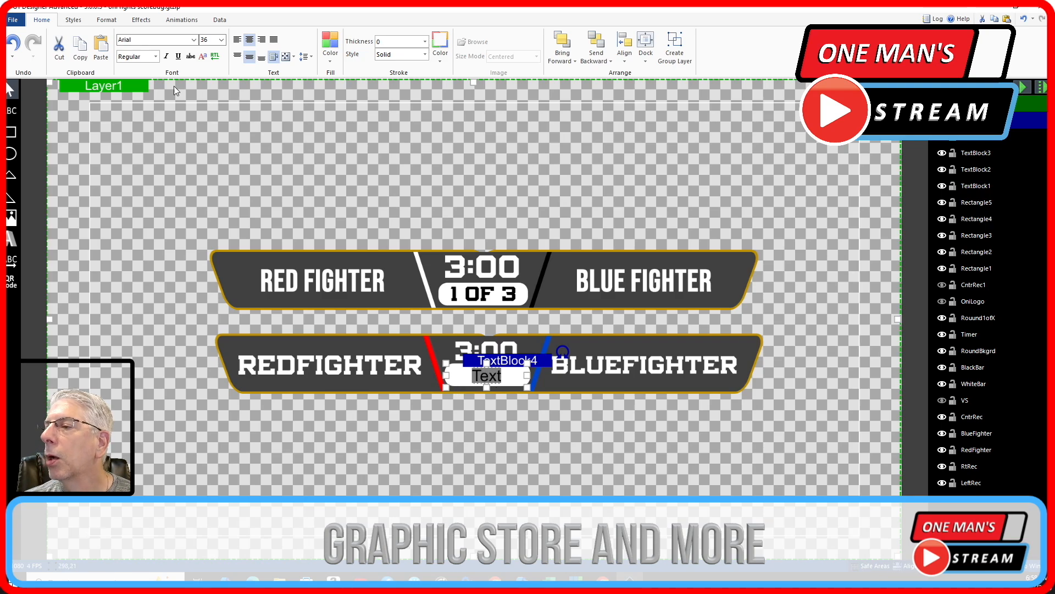
left_click(194, 40)
scroll(207, 276, "down", 5)
scroll(205, 274, "down", 20)
left_click(167, 208)
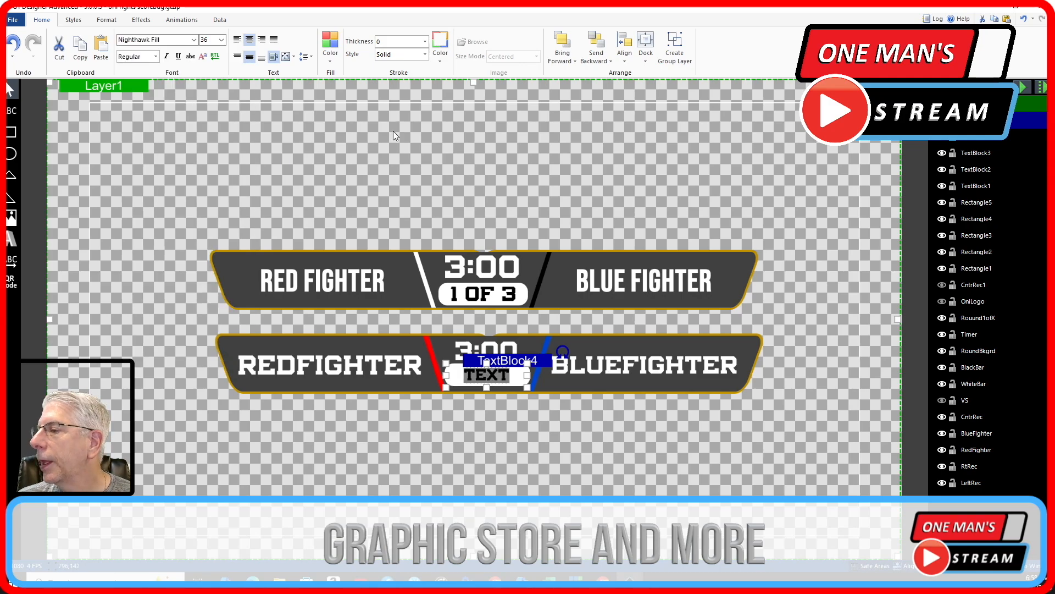
left_click(293, 56)
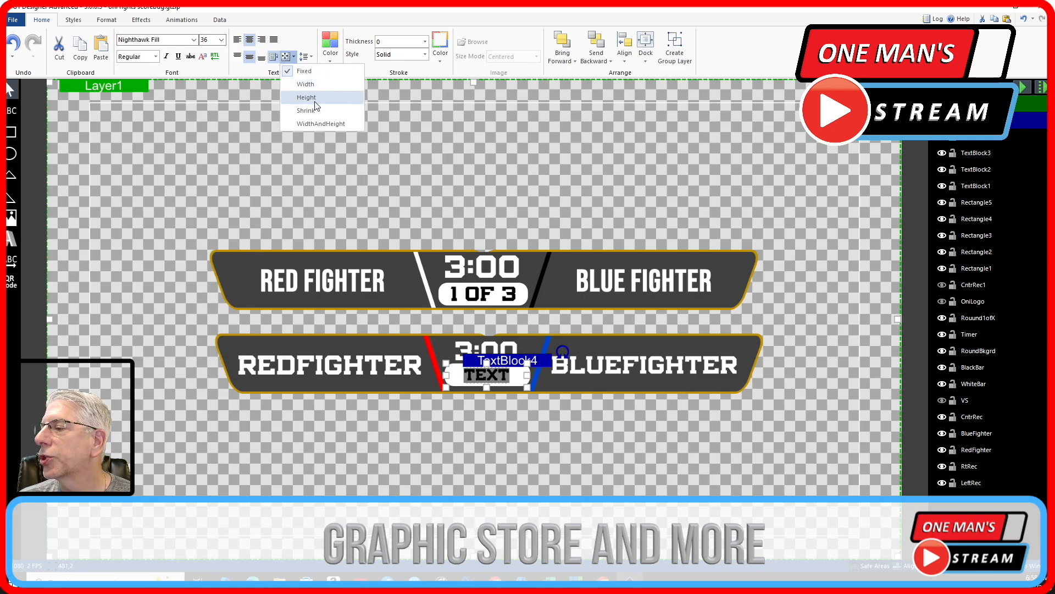
left_click(320, 124)
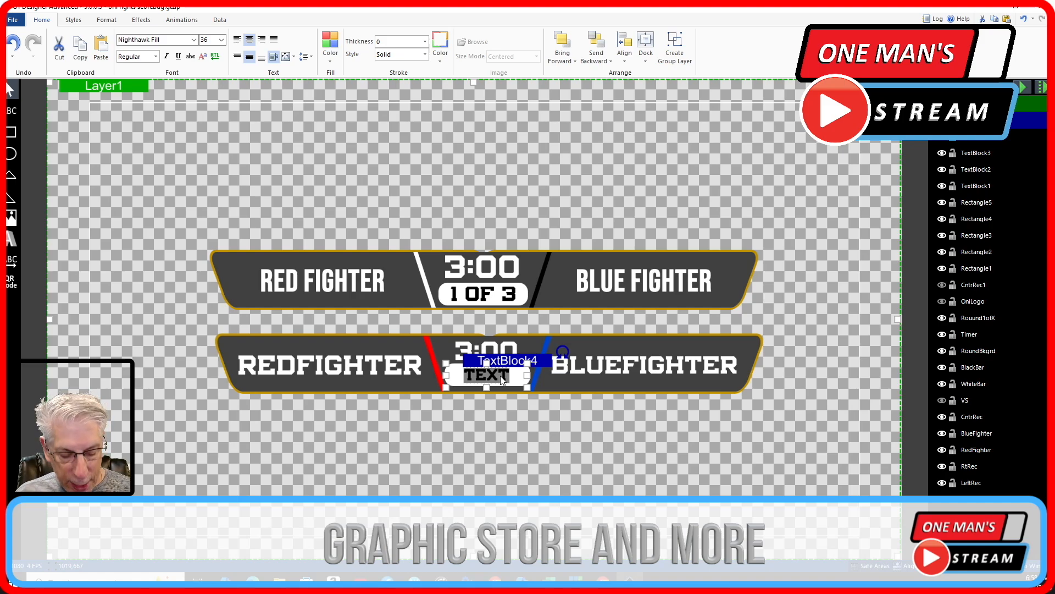
Step: Replace the placeholder text on the lower white background with 1 OF 3
type("1 O")
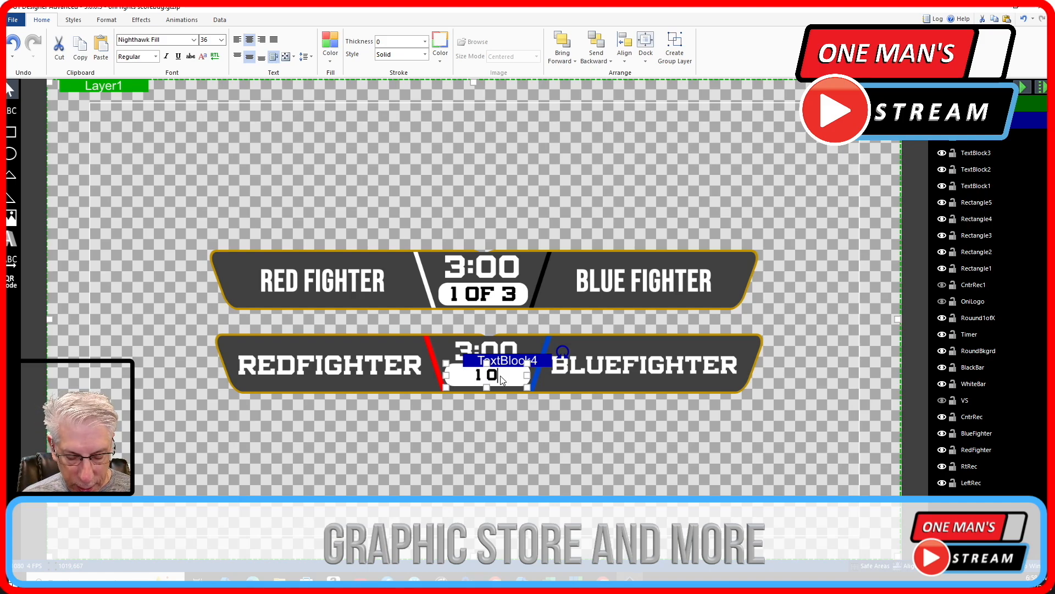
type("F 3")
key("Escape")
Step: Set the font size of the lower bar's 1 OF 3 text to 60
double_click(488, 375)
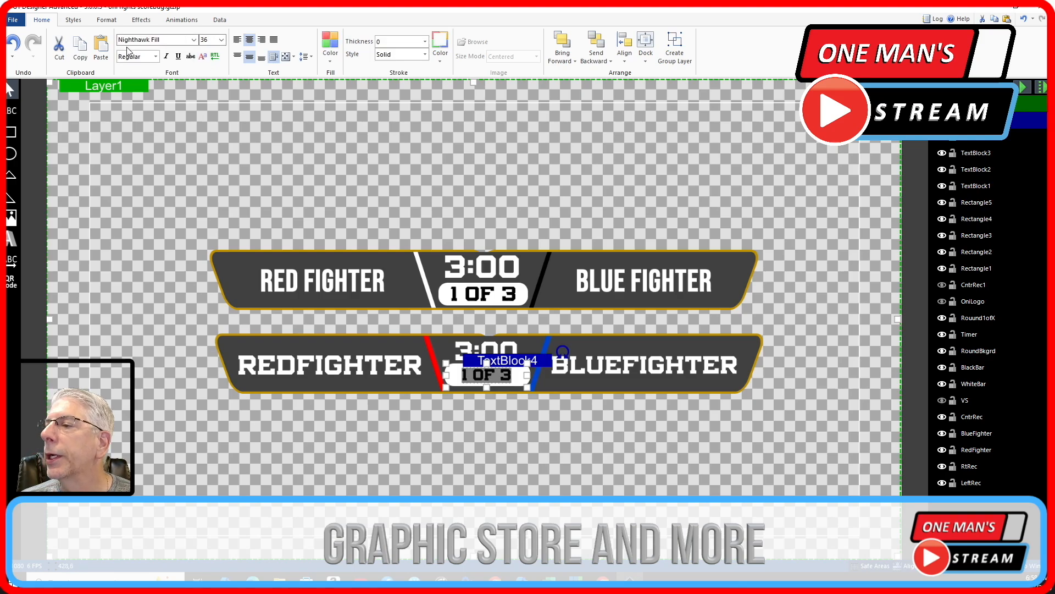
left_click(221, 40)
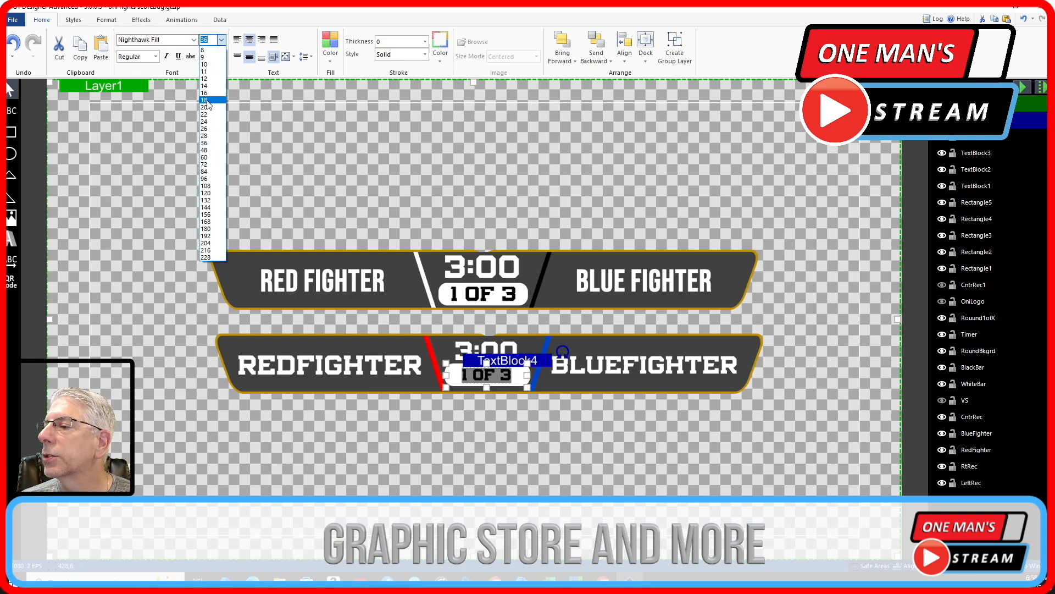
left_click(206, 150)
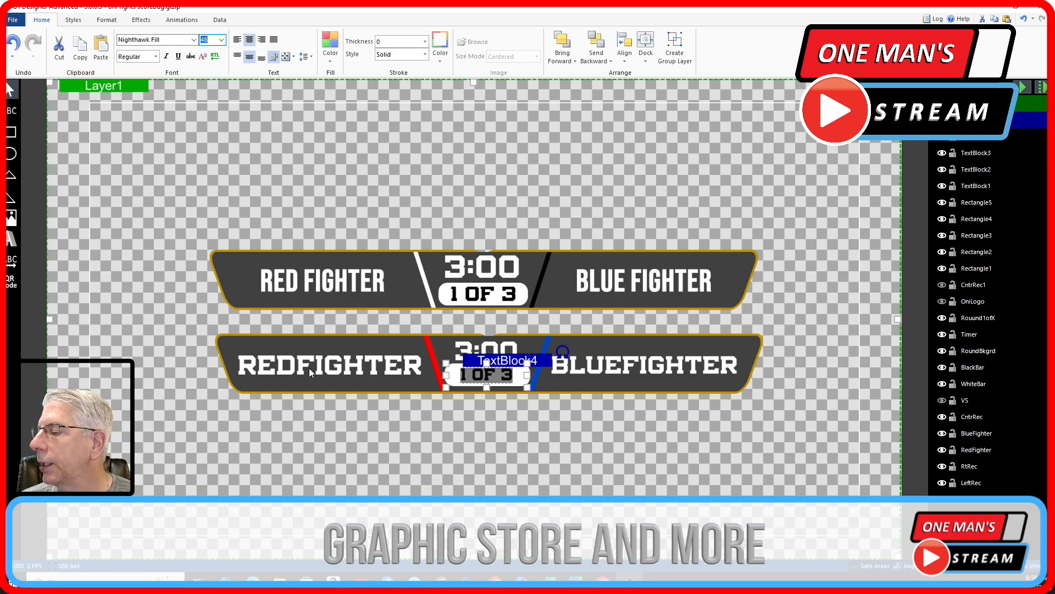
left_click(451, 476)
left_click(495, 374)
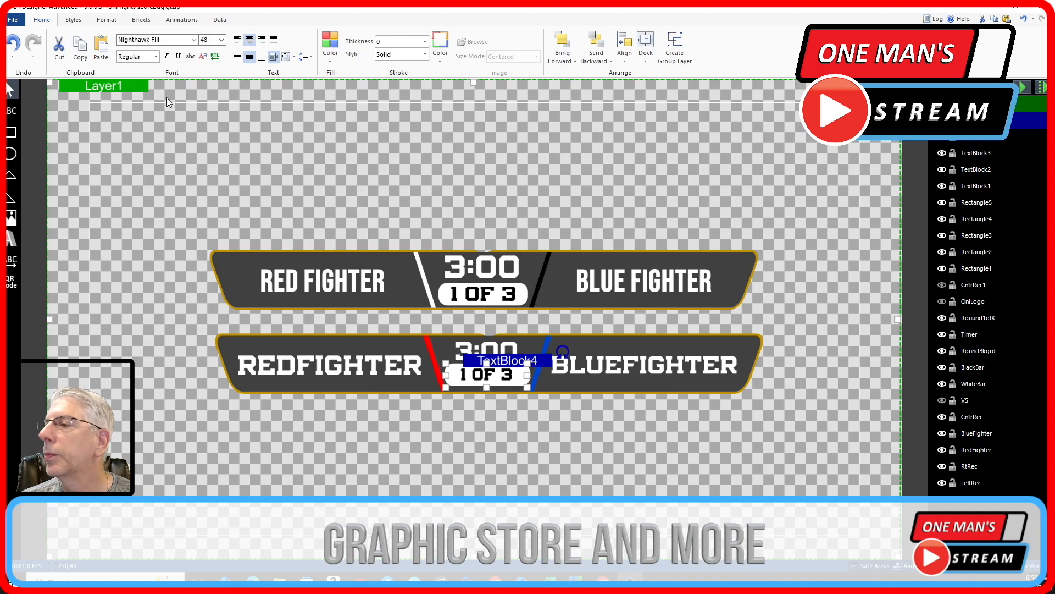
left_click(223, 41)
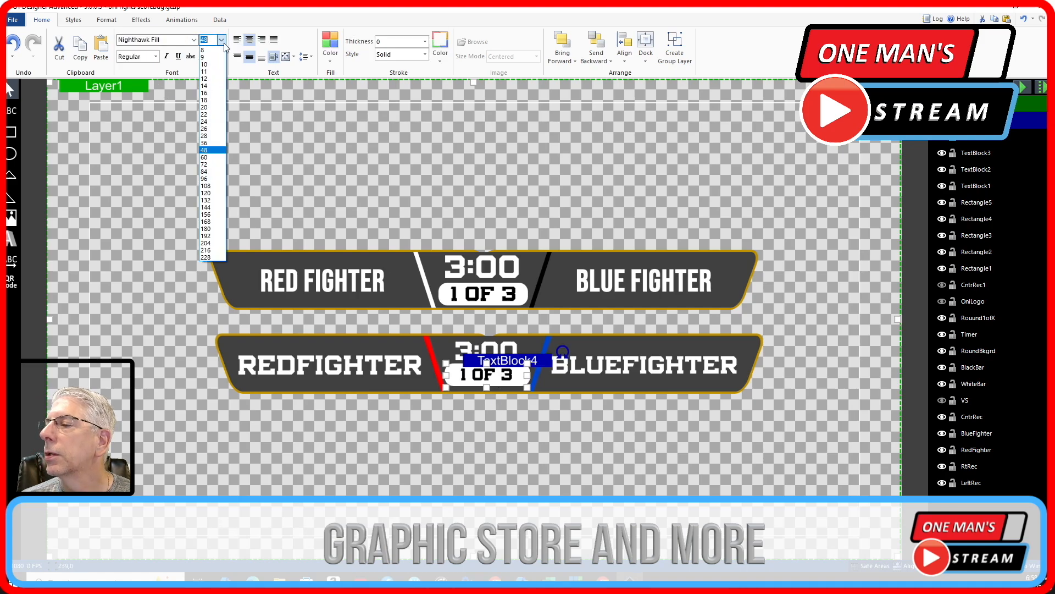
left_click(216, 157)
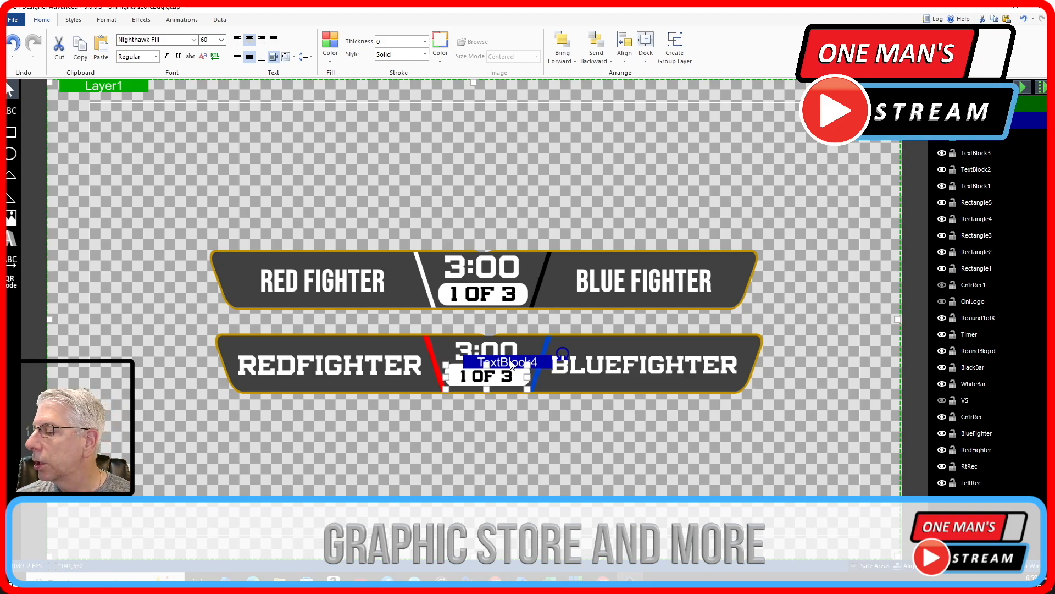
left_click(490, 441)
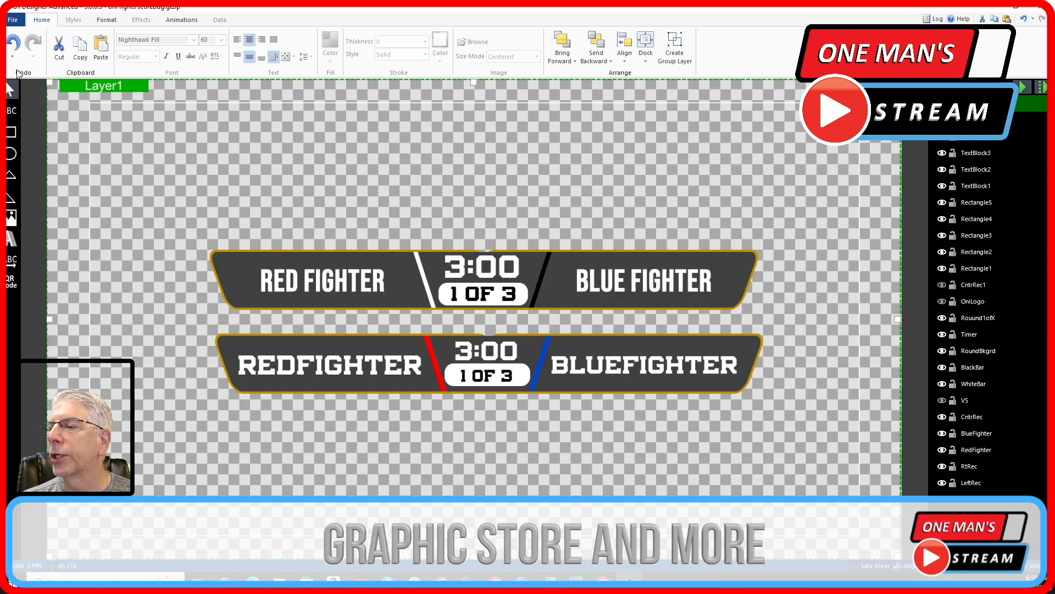
left_click(13, 20)
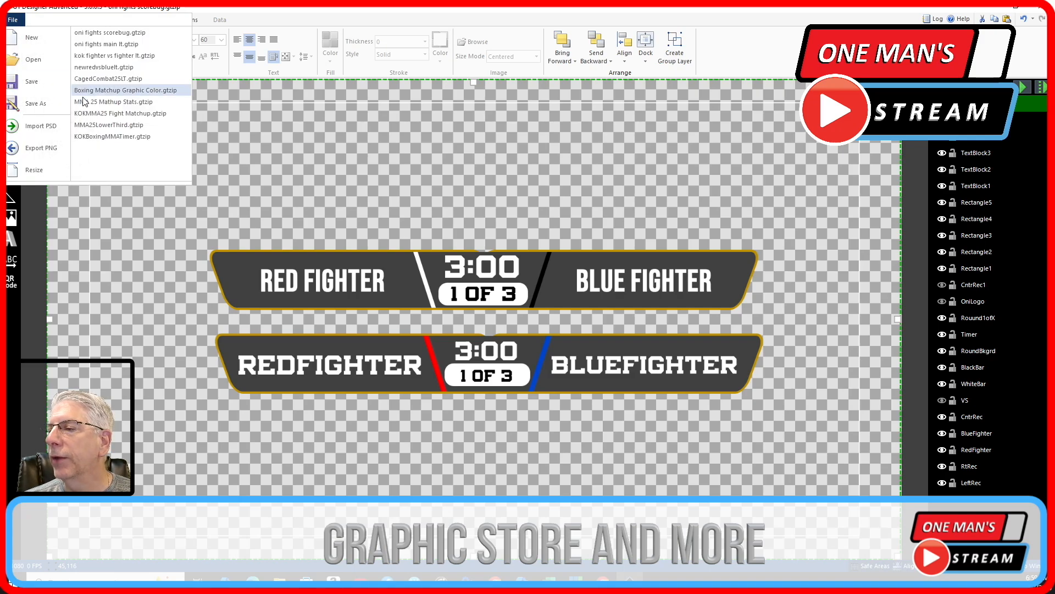
left_click(292, 141)
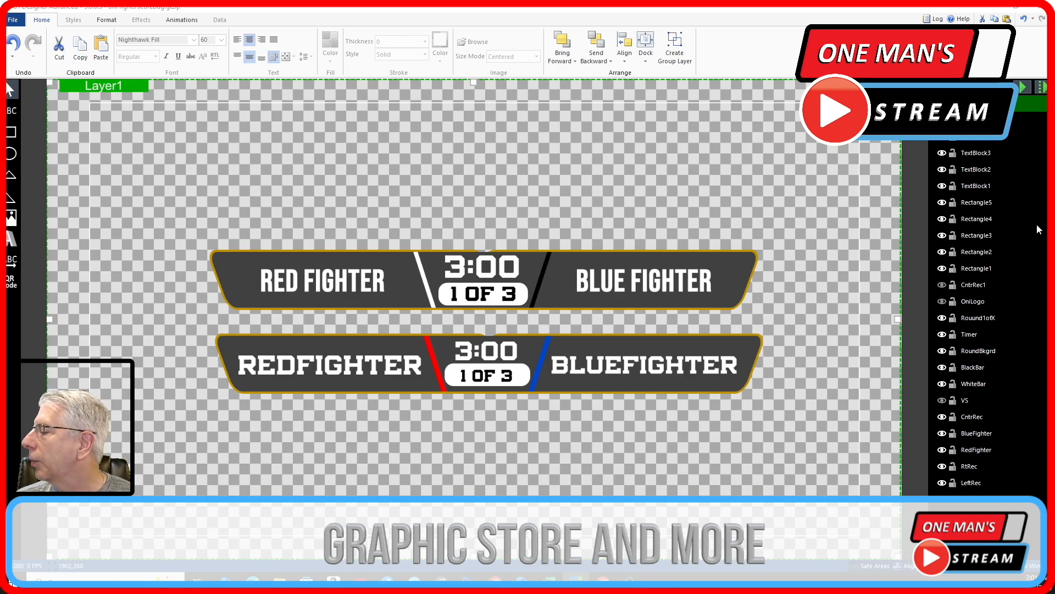
Step: Preview the OniLogo layer over the upper bar, and hide that bar's Timer, RoundBkgrd and Rouund1ofX layers
left_click(942, 301)
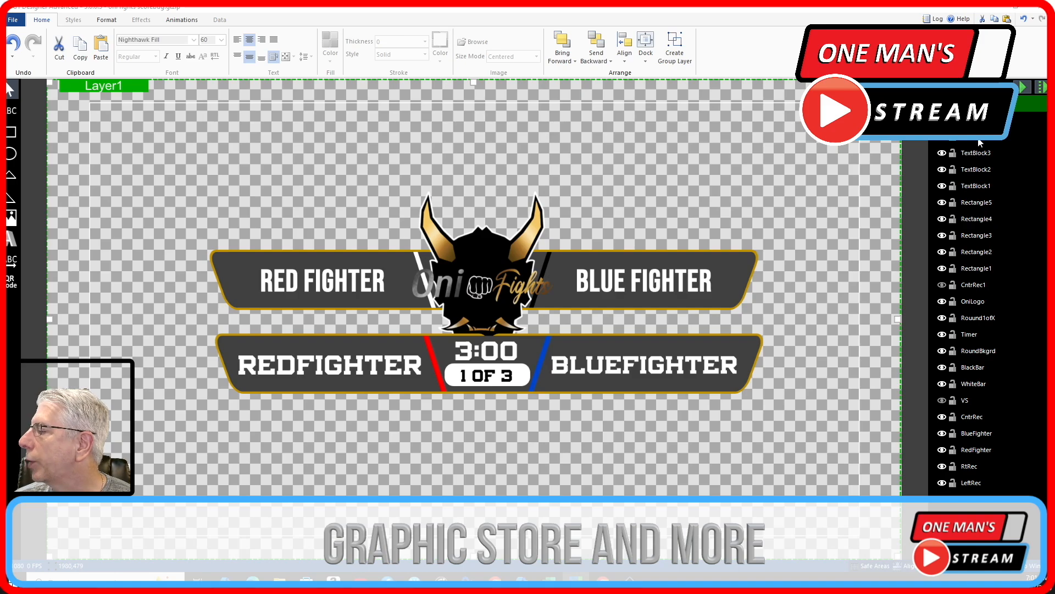
left_click(942, 302)
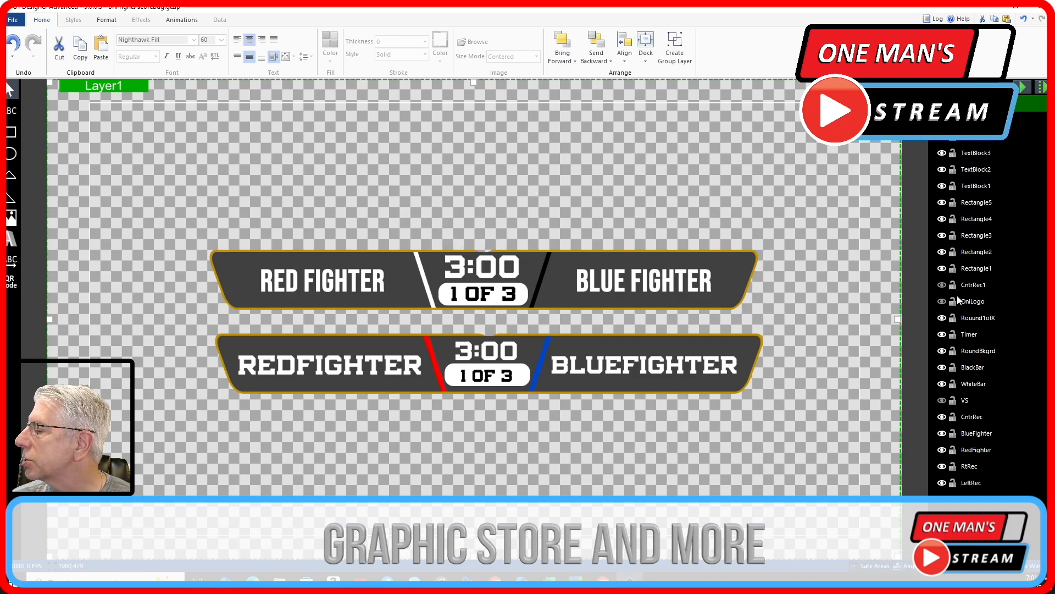
left_click(942, 334)
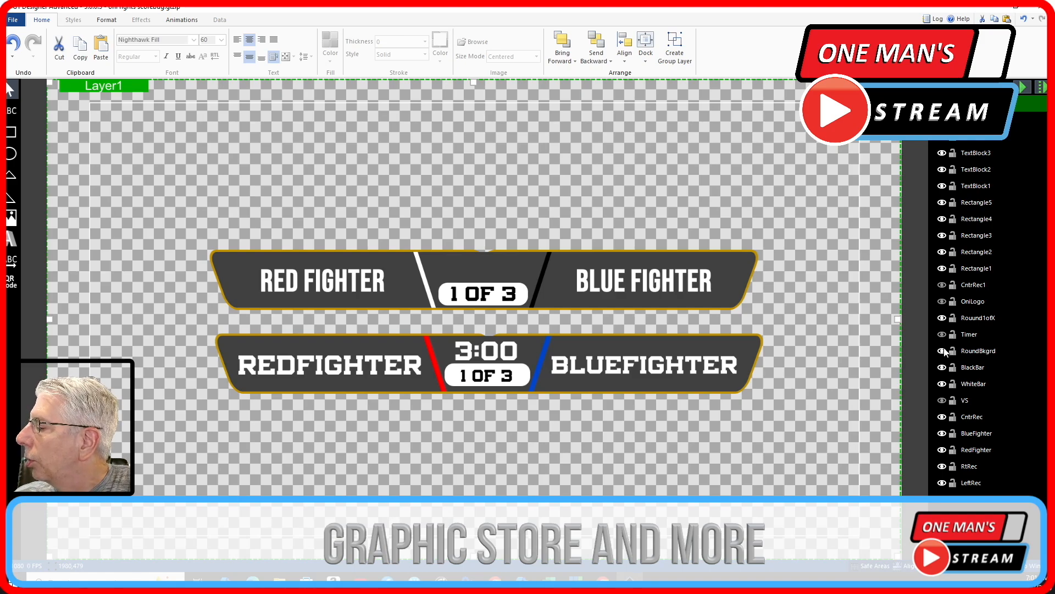
left_click(942, 351)
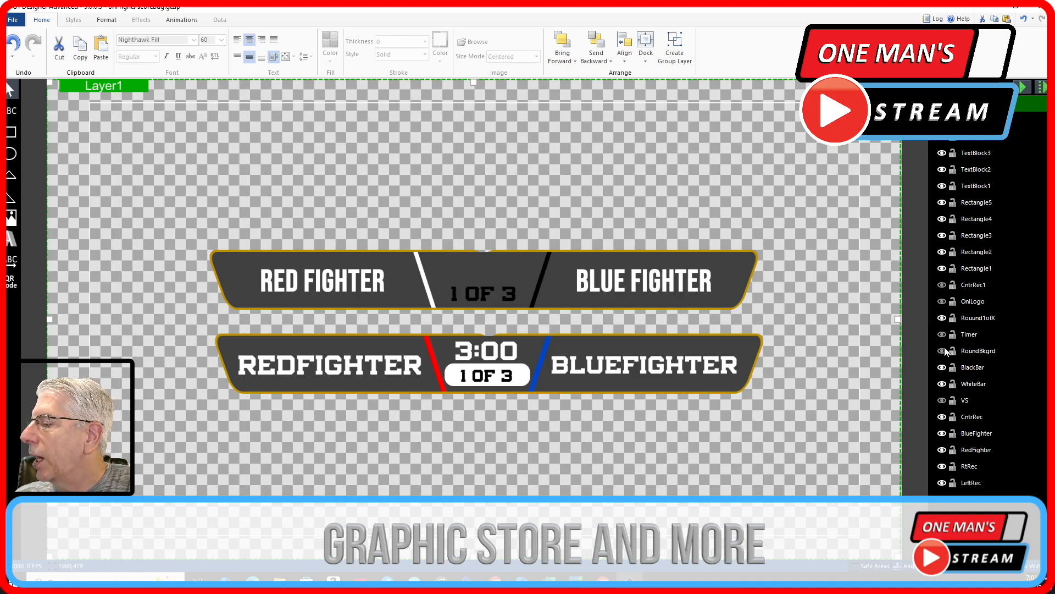
left_click(942, 319)
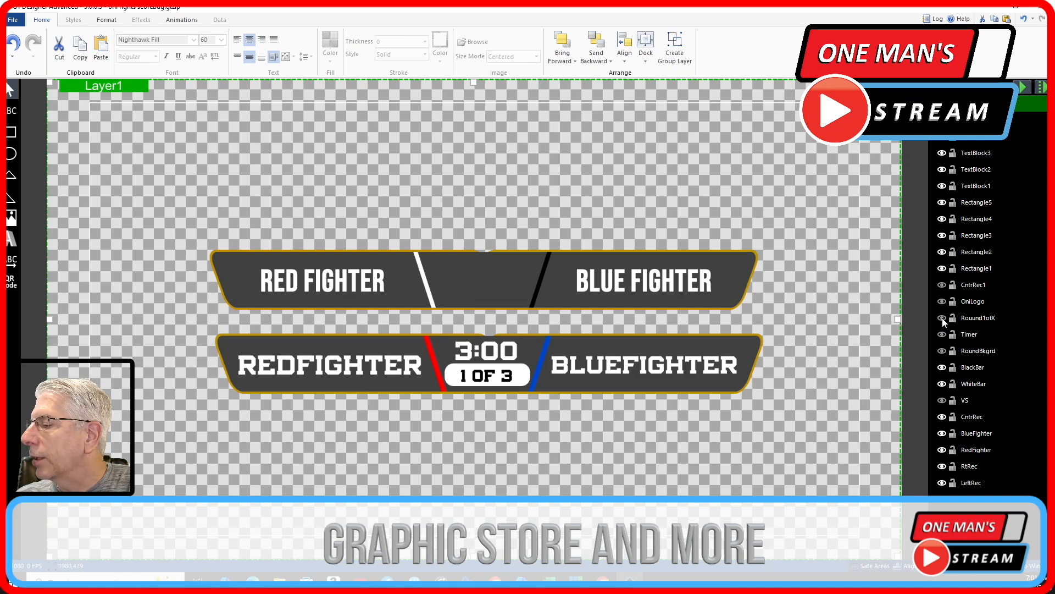
Step: Preview the gold VS layer in the upper bar's centre, and show the OniLogo layer in its place
left_click(942, 400)
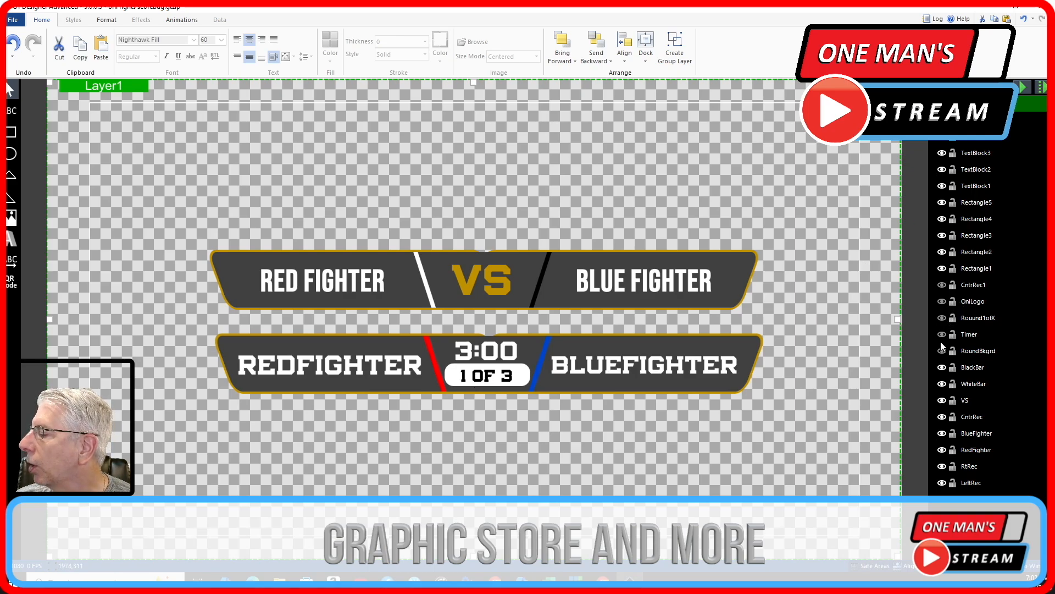
left_click(942, 401)
left_click(941, 301)
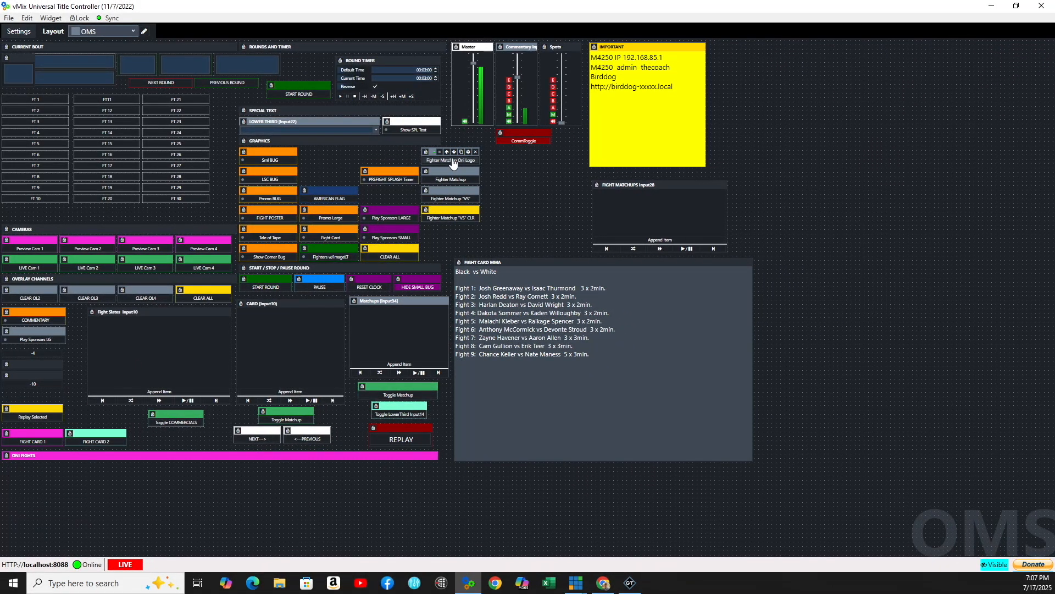
Step: In vMix Universal Title Controller, test the Fighter Matchup Oni Logo graphic, clear it, and trigger the plain Fighter Matchup graphic
left_click(452, 163)
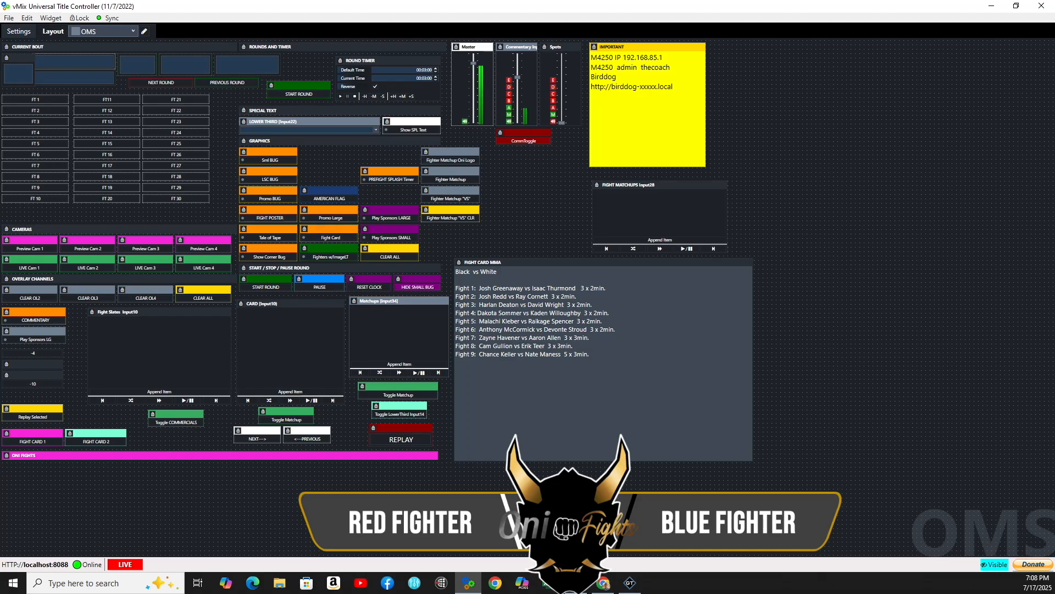
left_click(392, 257)
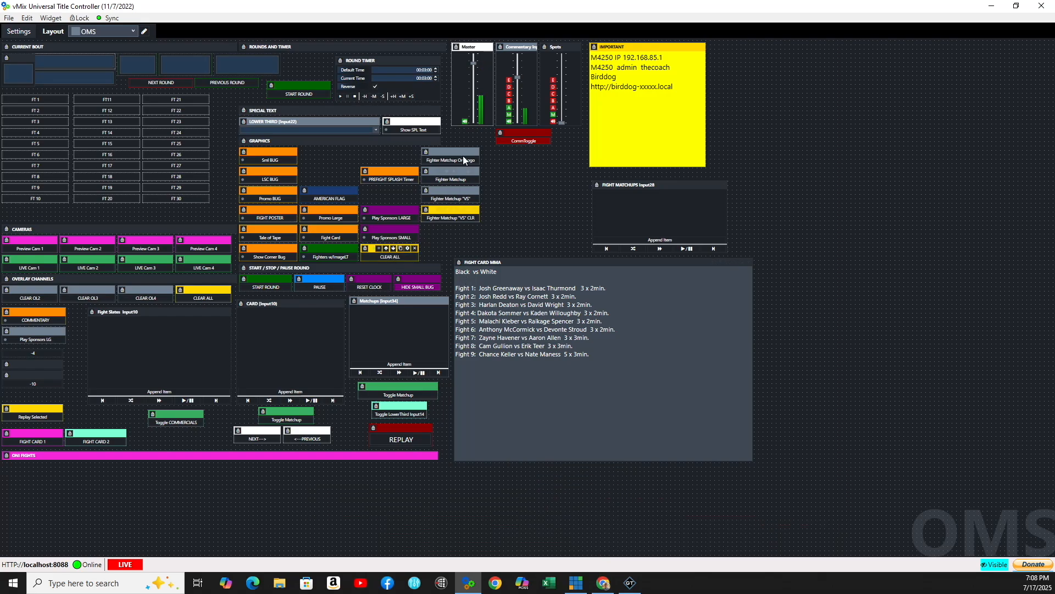
left_click(454, 182)
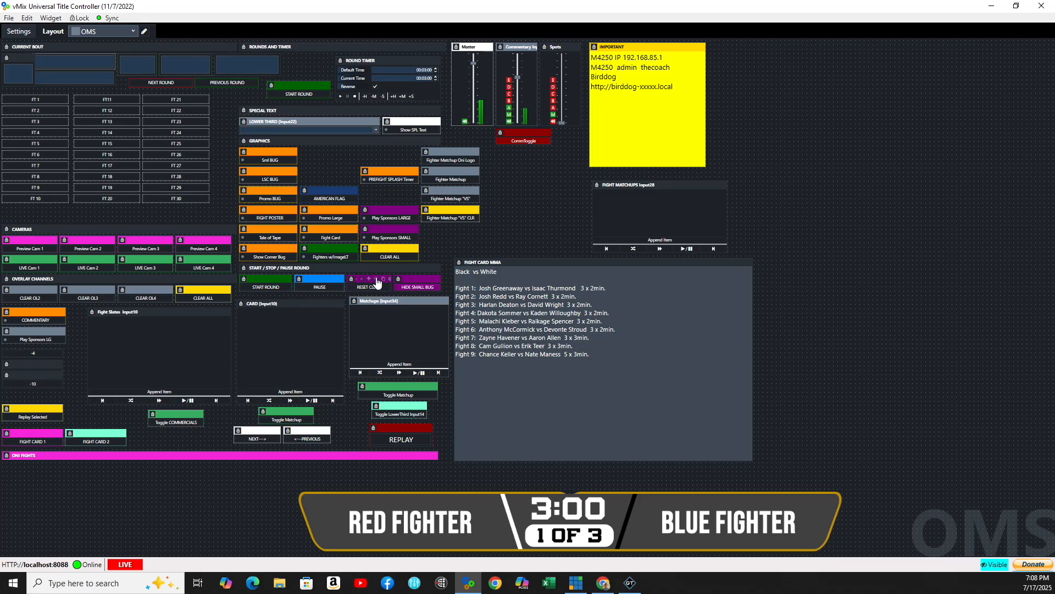
Step: Clear all graphics, trigger the Fighter Matchup "VS" graphic, and clear it again
left_click(390, 257)
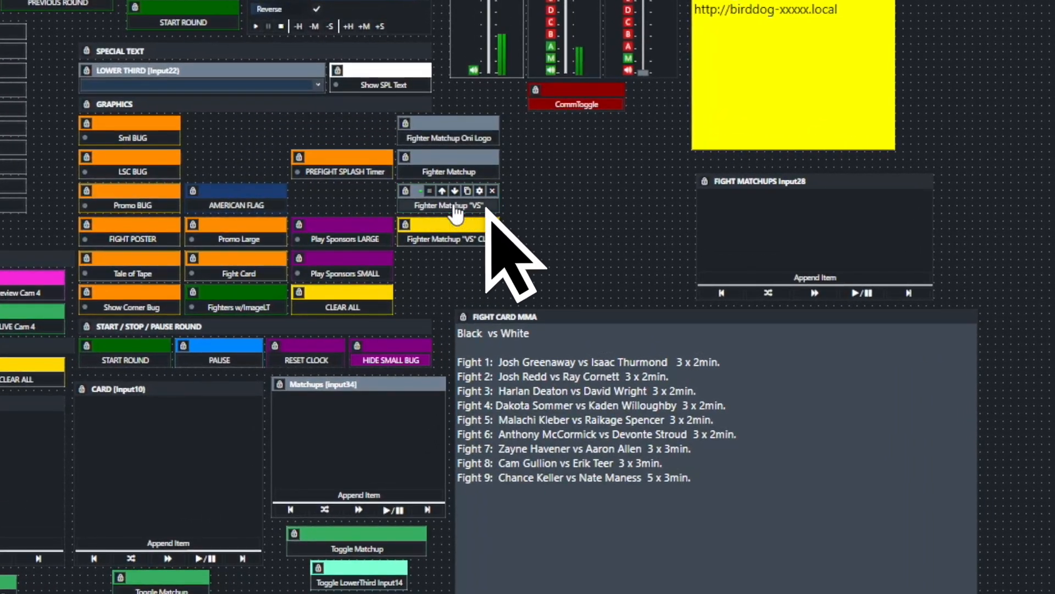
left_click(455, 212)
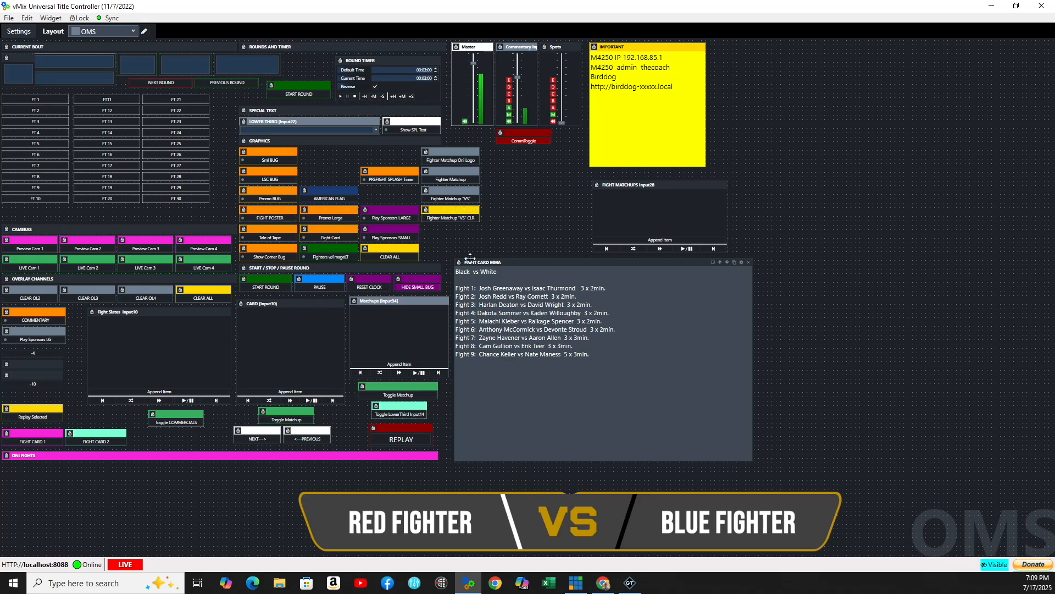
left_click(400, 257)
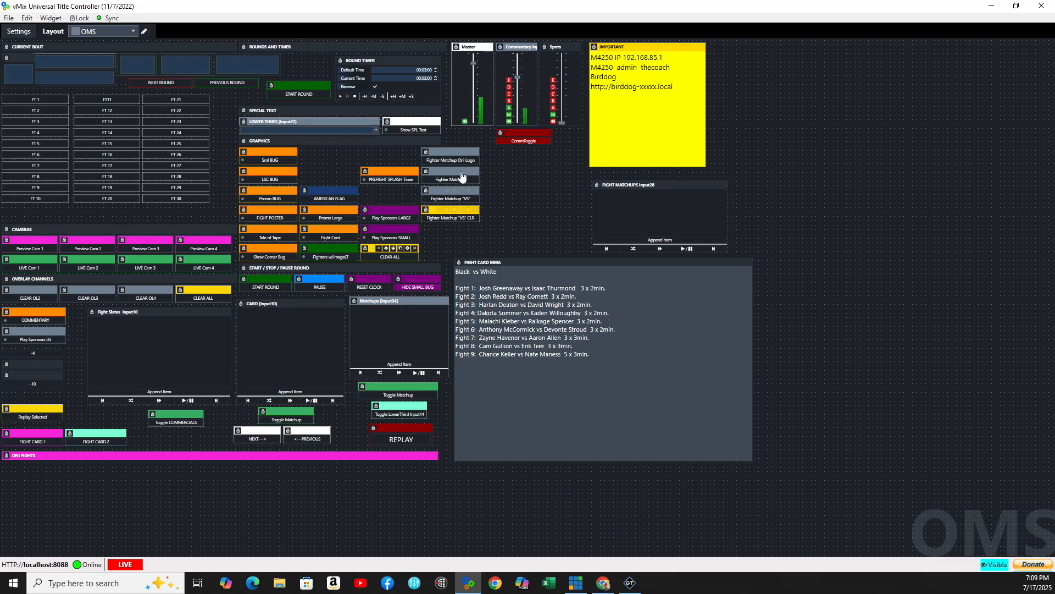
Step: Review the Fighter Matchup Oni Logo button's script commands and available index targets, and trigger its graphic
left_click(469, 151)
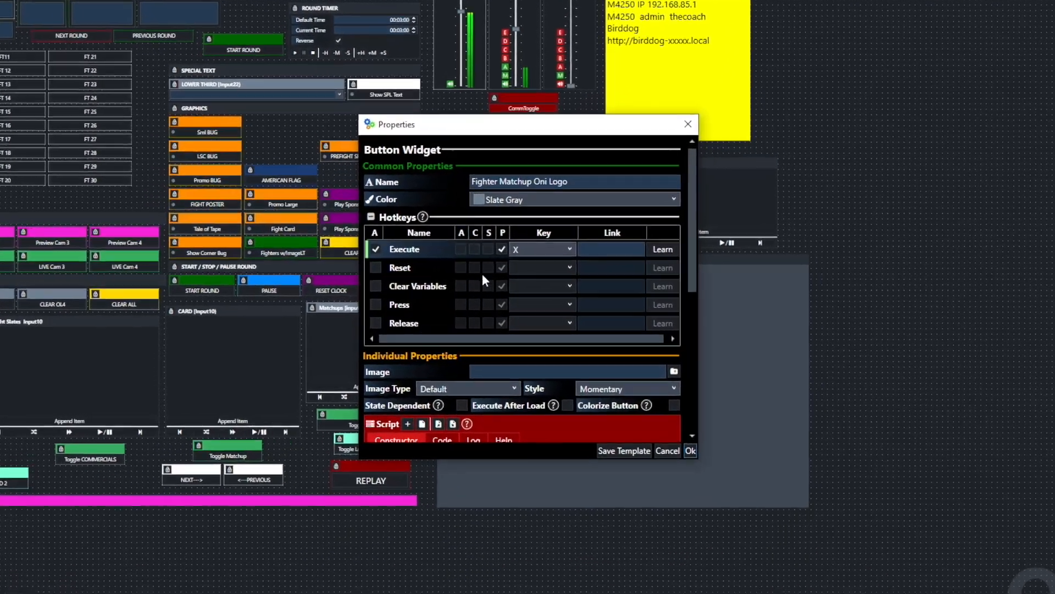
scroll(495, 278, "down", 5)
scroll(483, 290, "down", 1)
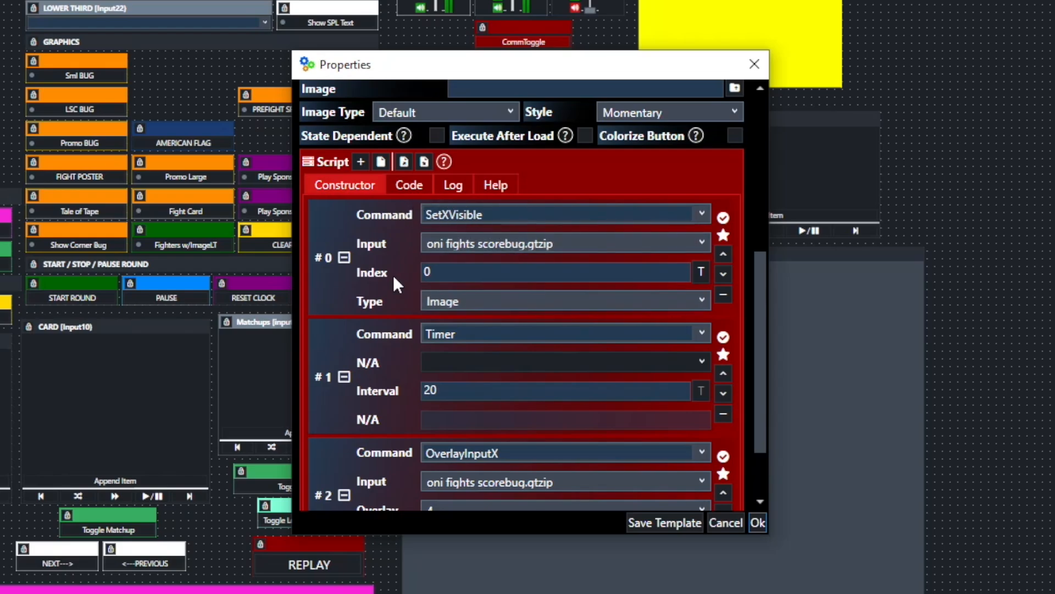
left_click(702, 273)
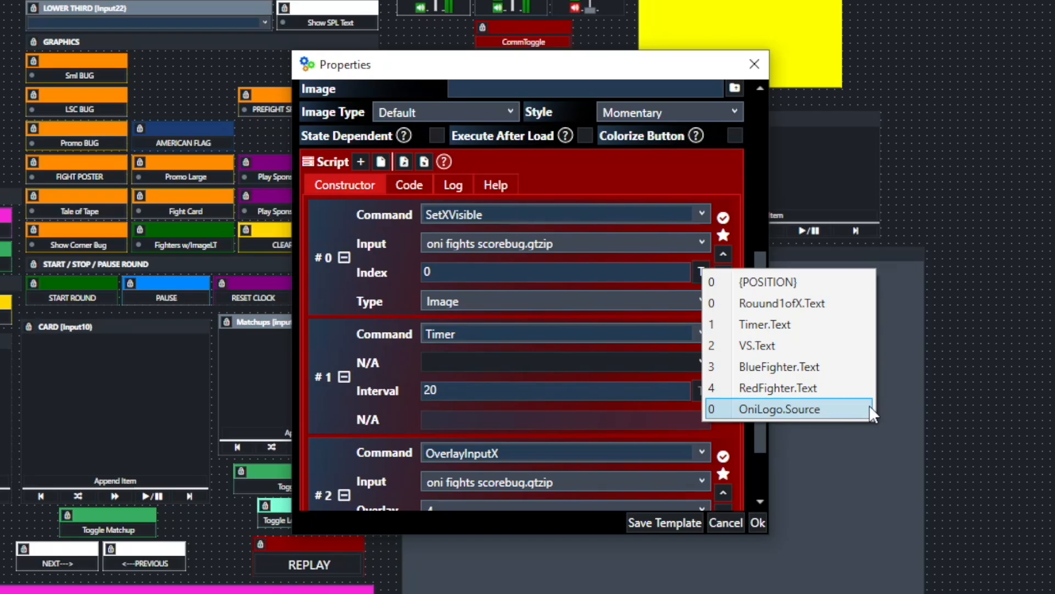
left_click(1039, 407)
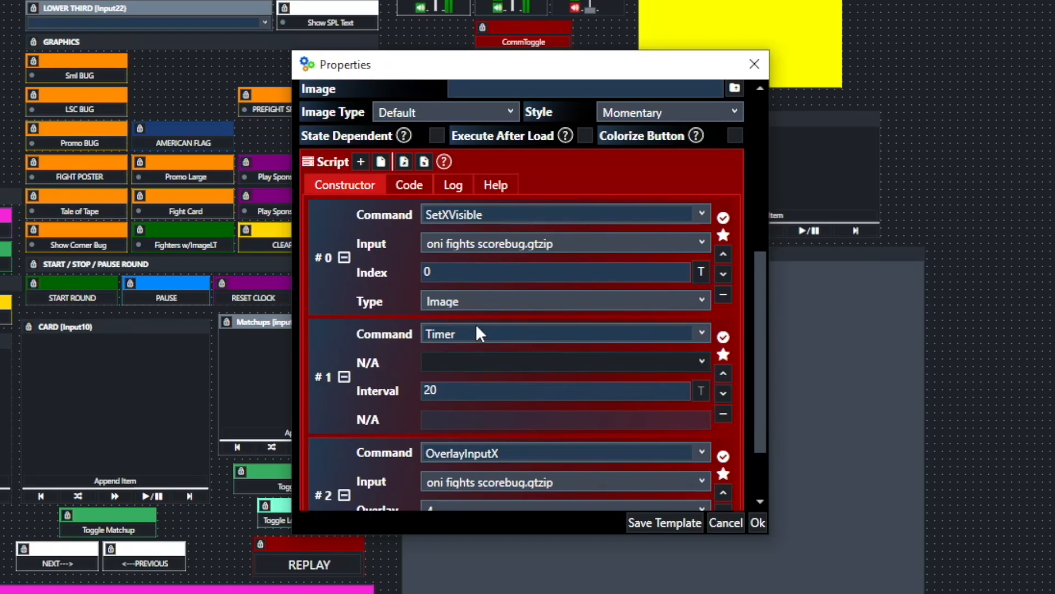
scroll(476, 330, "down", 1)
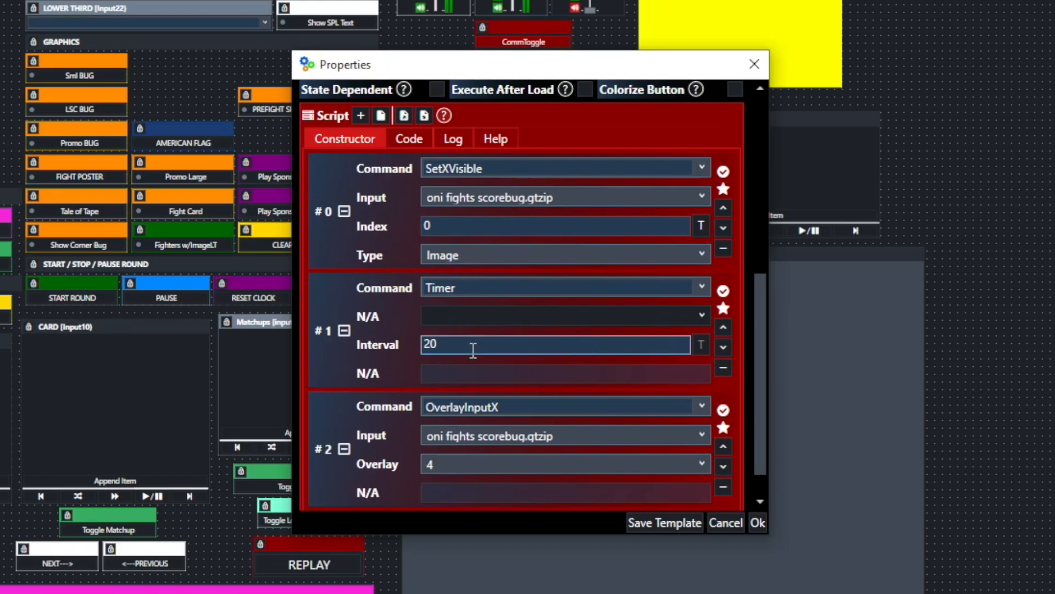
scroll(471, 350, "down", 1)
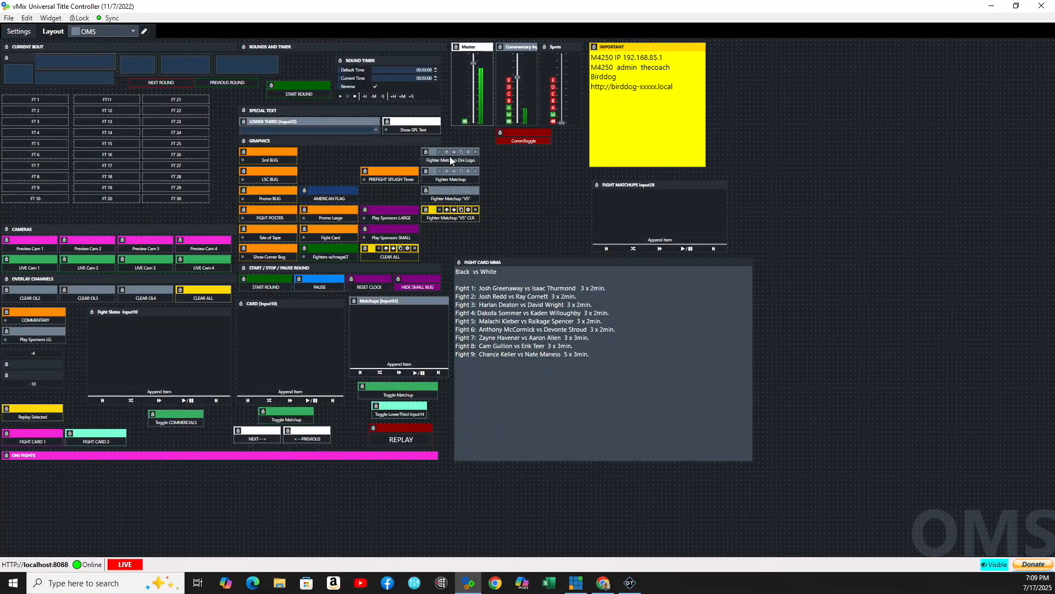
left_click(450, 159)
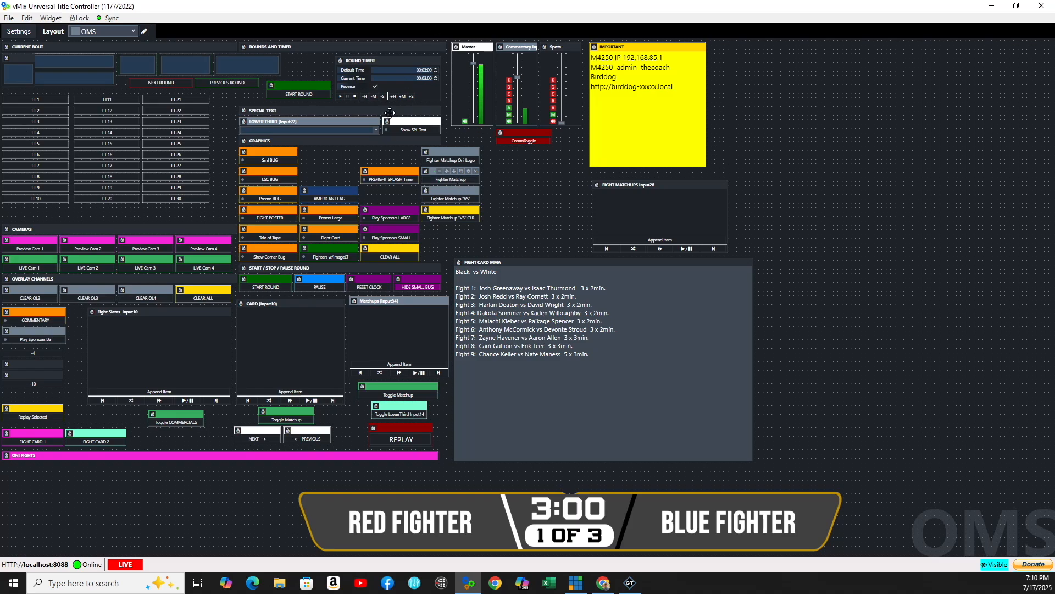
Step: Review the plain Fighter Matchup button's script commands and available index targets, and close its properties
left_click(470, 172)
scroll(566, 230, "down", 5)
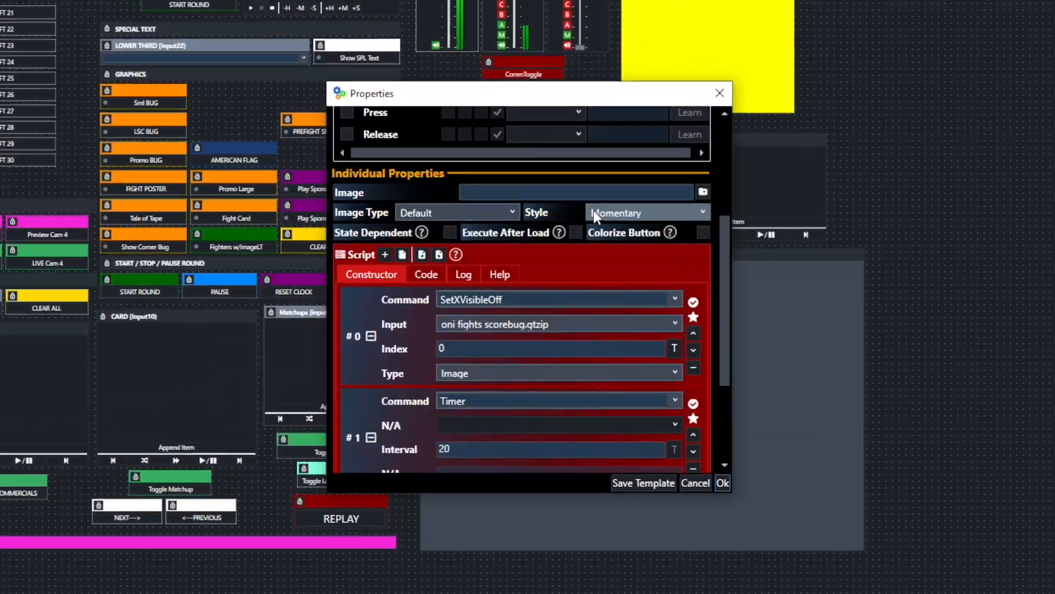
scroll(593, 210, "down", 2)
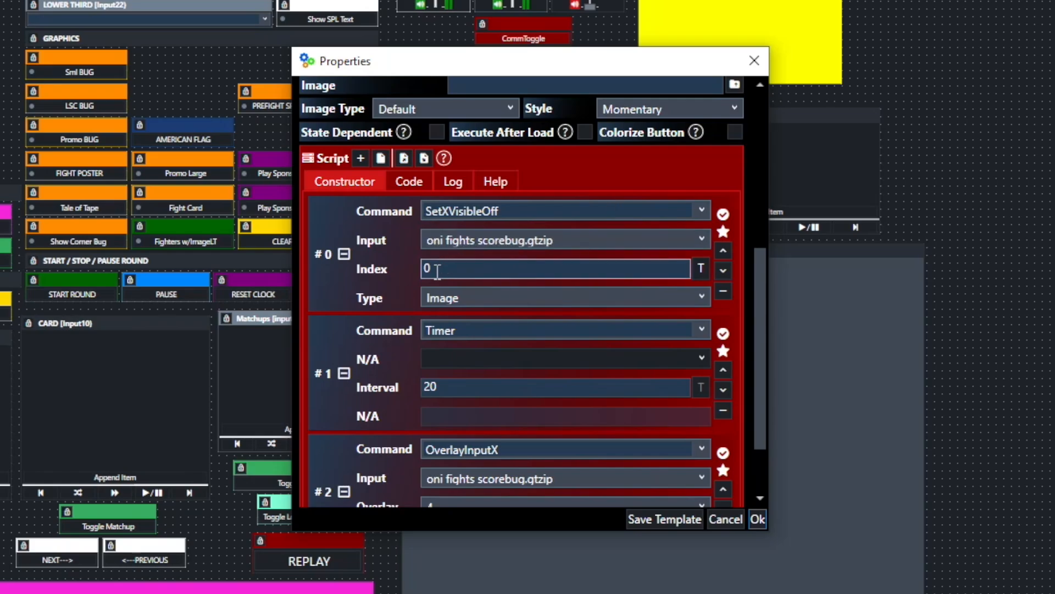
left_click(702, 271)
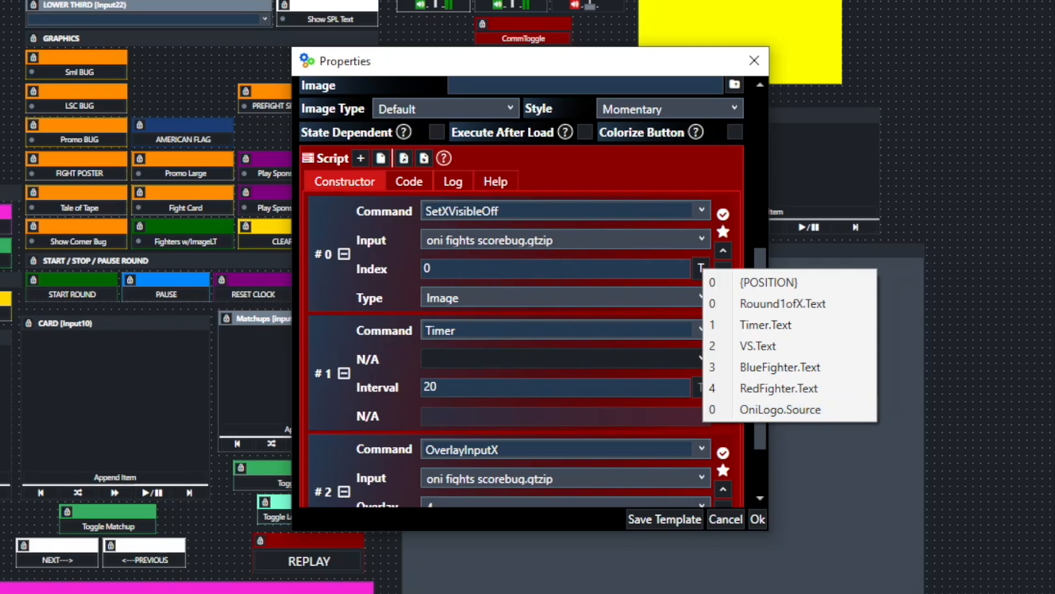
left_click(1047, 297)
scroll(639, 286, "down", 1)
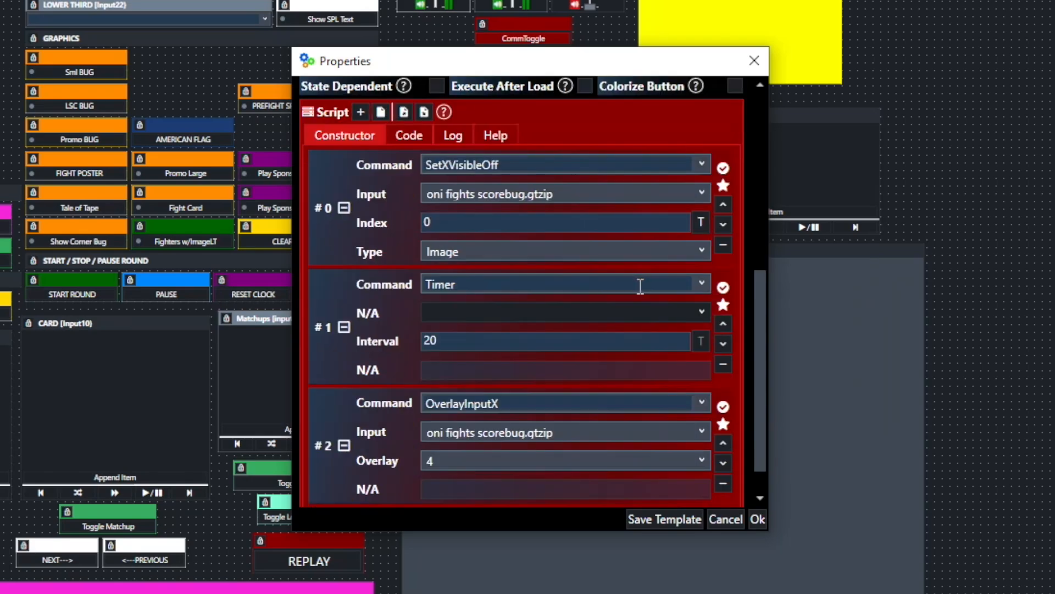
scroll(523, 341, "down", 1)
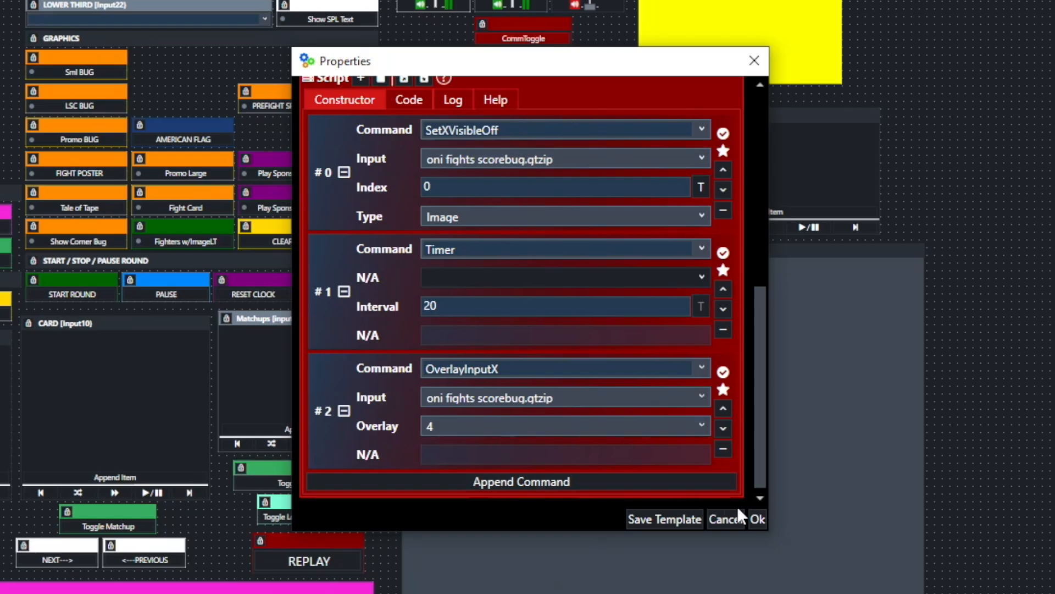
left_click(764, 520)
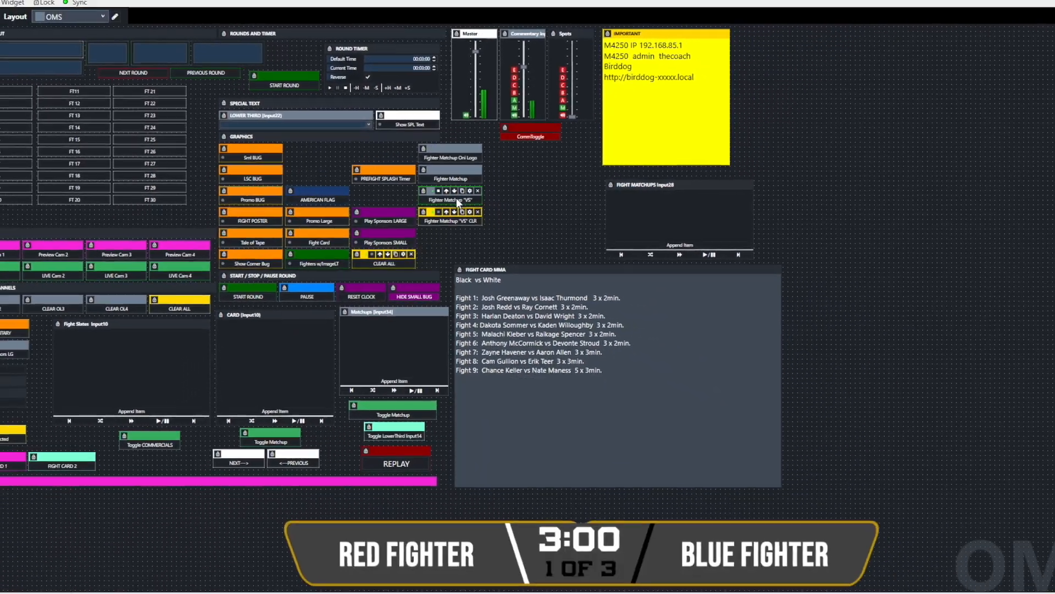
Step: Trigger the Fighter Matchup "VS" graphic and examine its button script's overlay, timer, colour and visibility commands
left_click(456, 198)
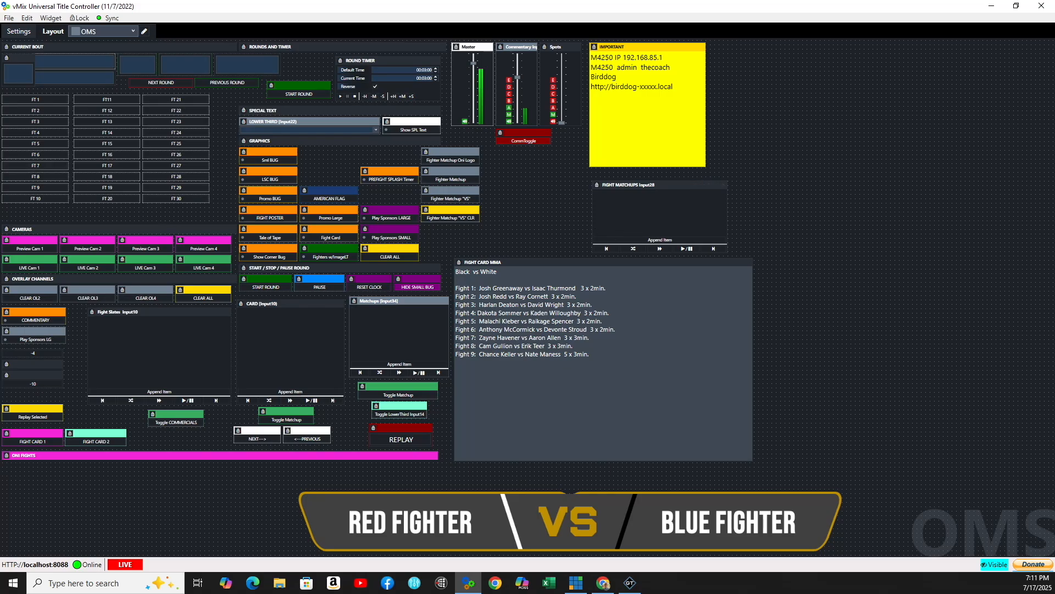
left_click(469, 191)
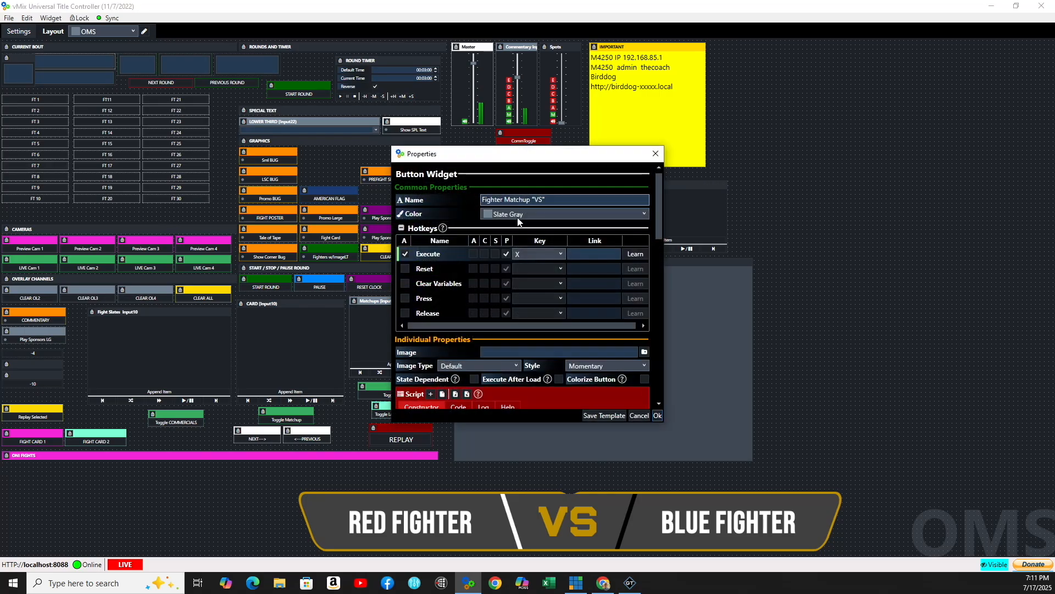
scroll(574, 245, "down", 10)
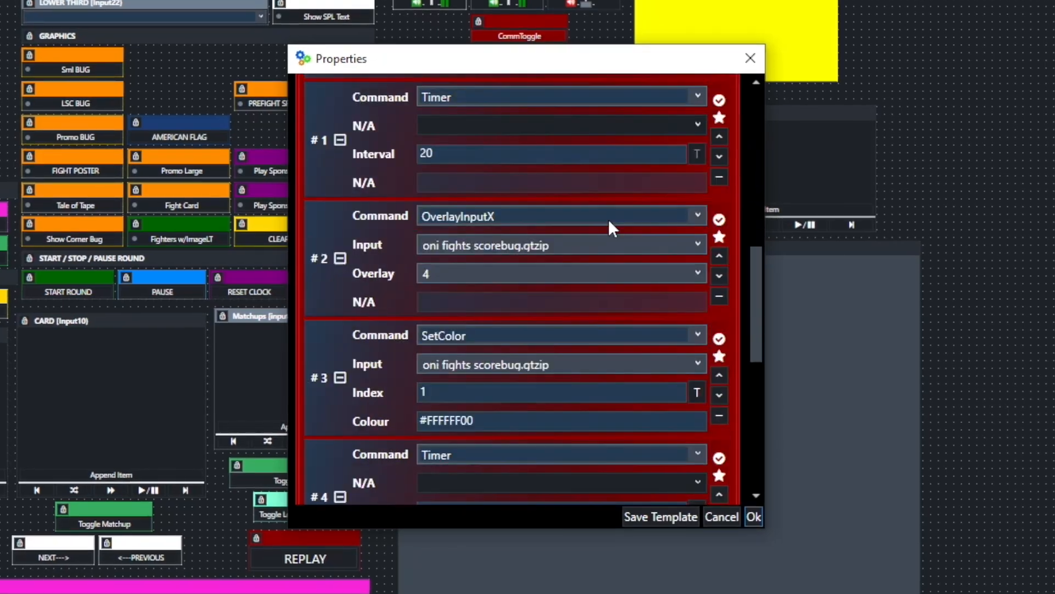
scroll(608, 219, "down", 8)
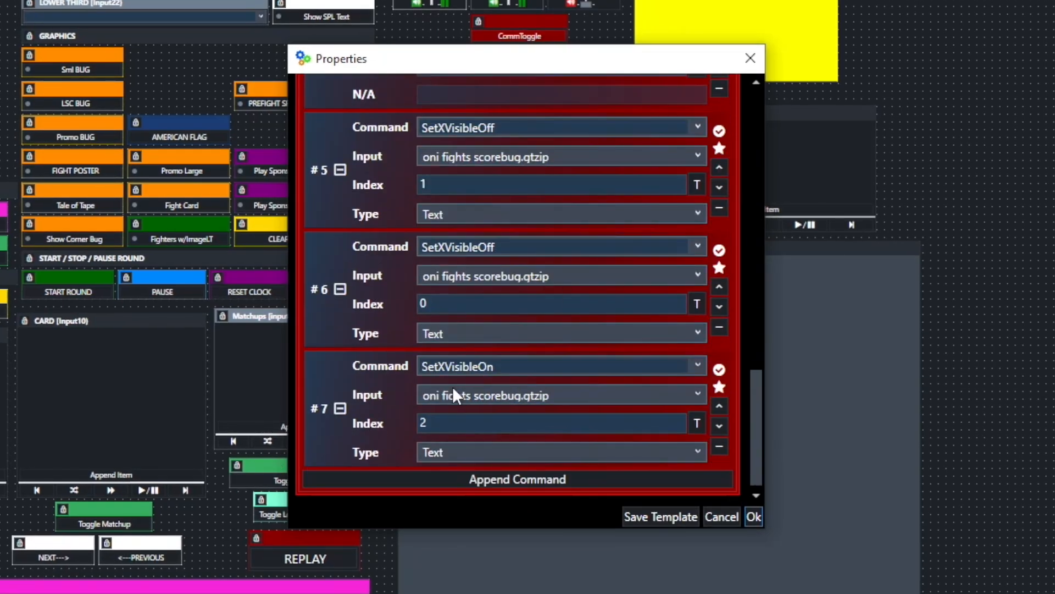
scroll(542, 395, "up", 5)
scroll(542, 390, "up", 5)
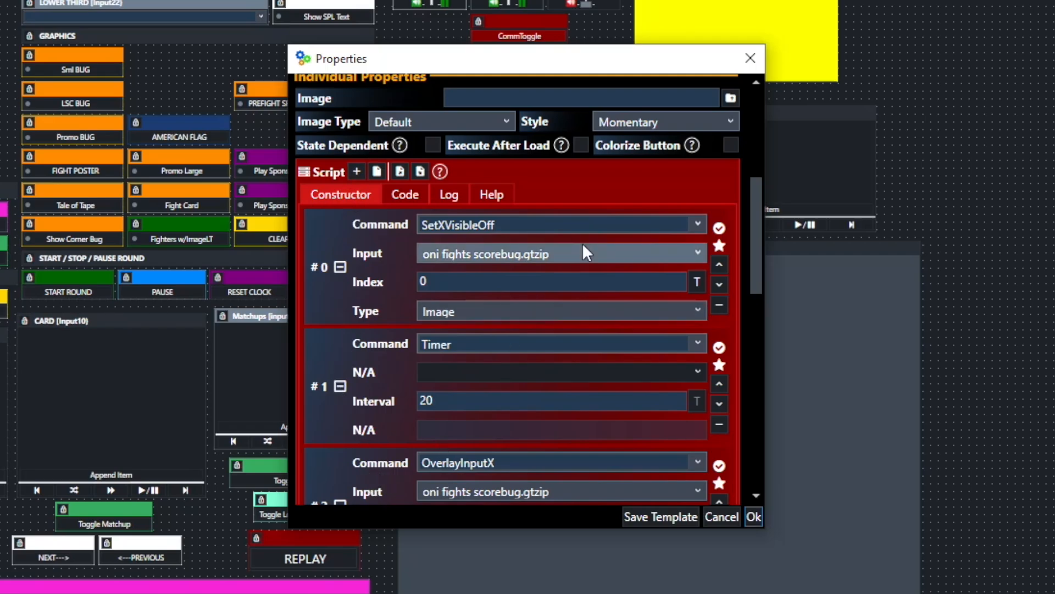
scroll(560, 289, "down", 1)
scroll(560, 289, "down", 12)
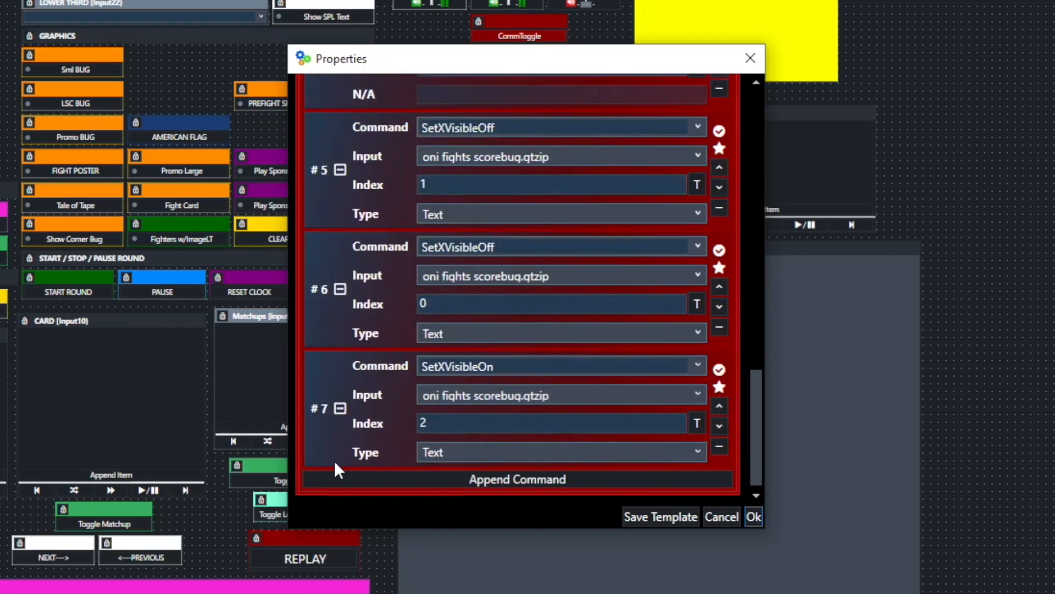
scroll(580, 407, "up", 15)
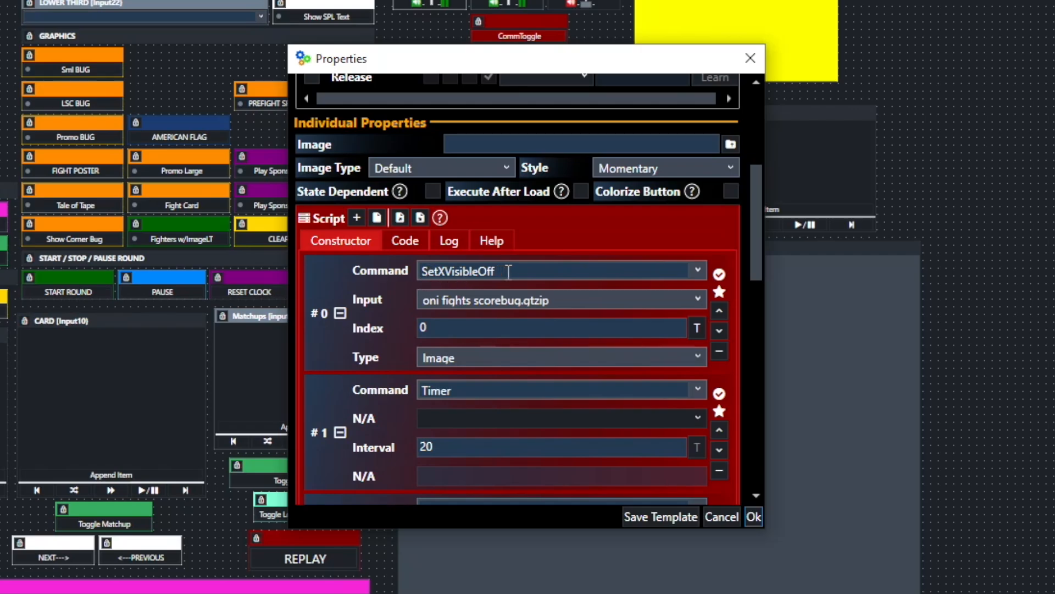
scroll(511, 275, "down", 2)
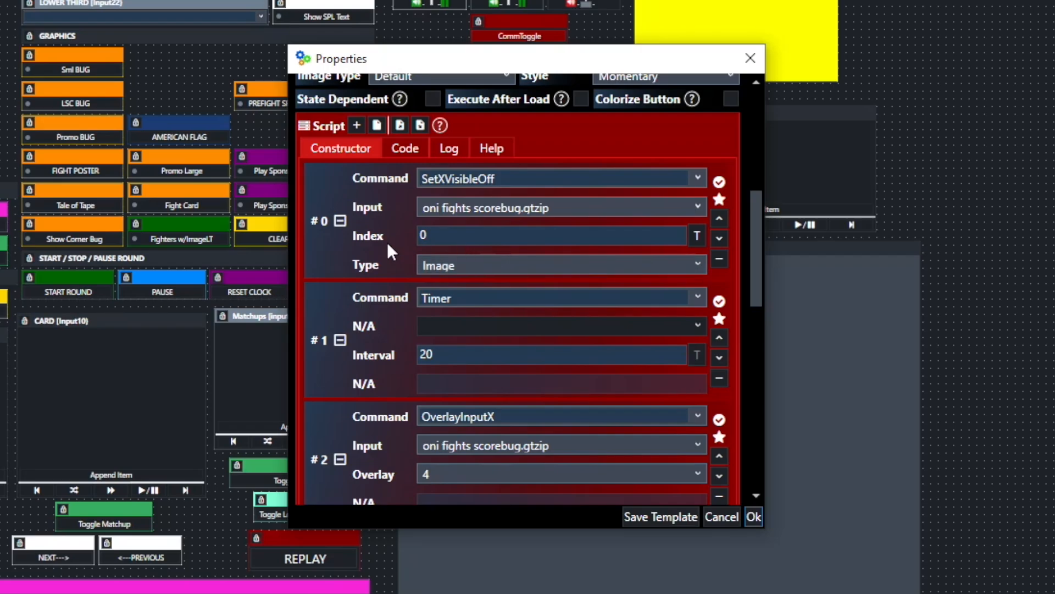
scroll(668, 345, "down", 1)
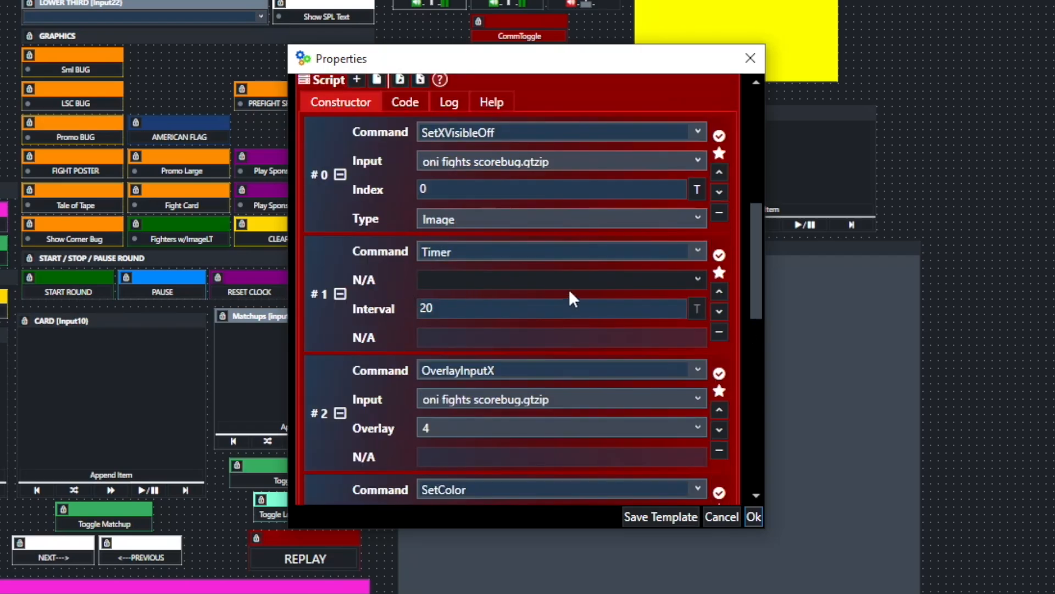
scroll(569, 289, "down", 3)
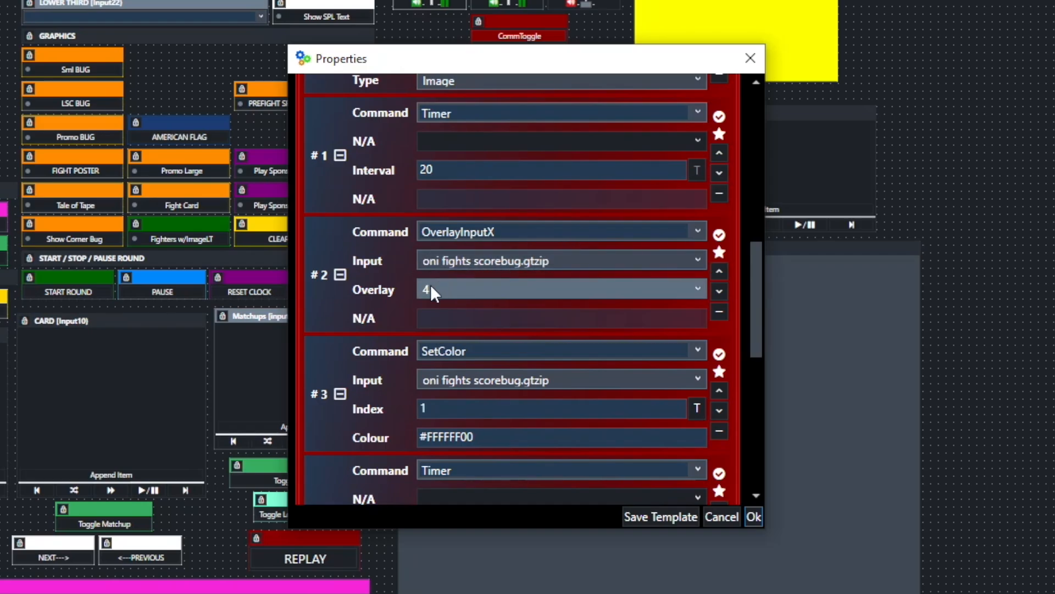
scroll(432, 286, "down", 2)
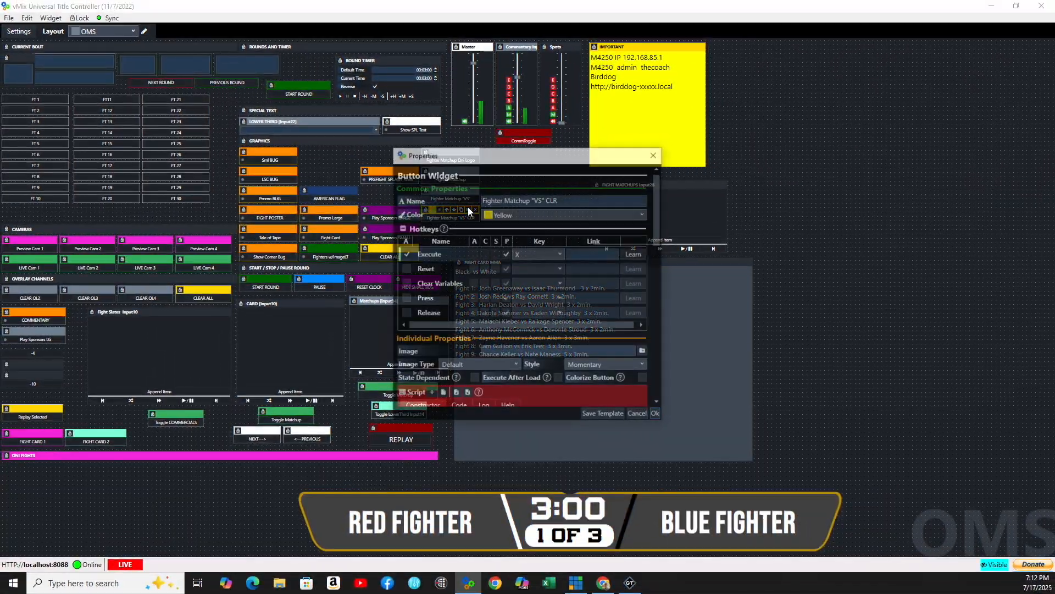
Step: Skim the Fighter Matchup "VS" CLR button's script and examine the overlay and SetColor commands in the Fighter Matchup "VS" button's script
scroll(569, 265, "down", 10)
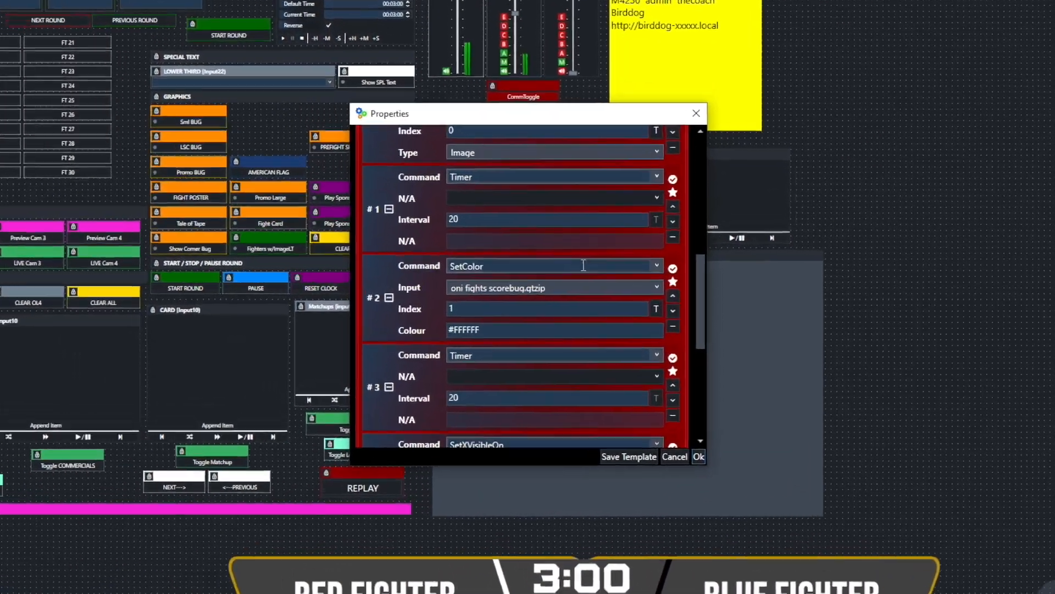
scroll(583, 265, "down", 2)
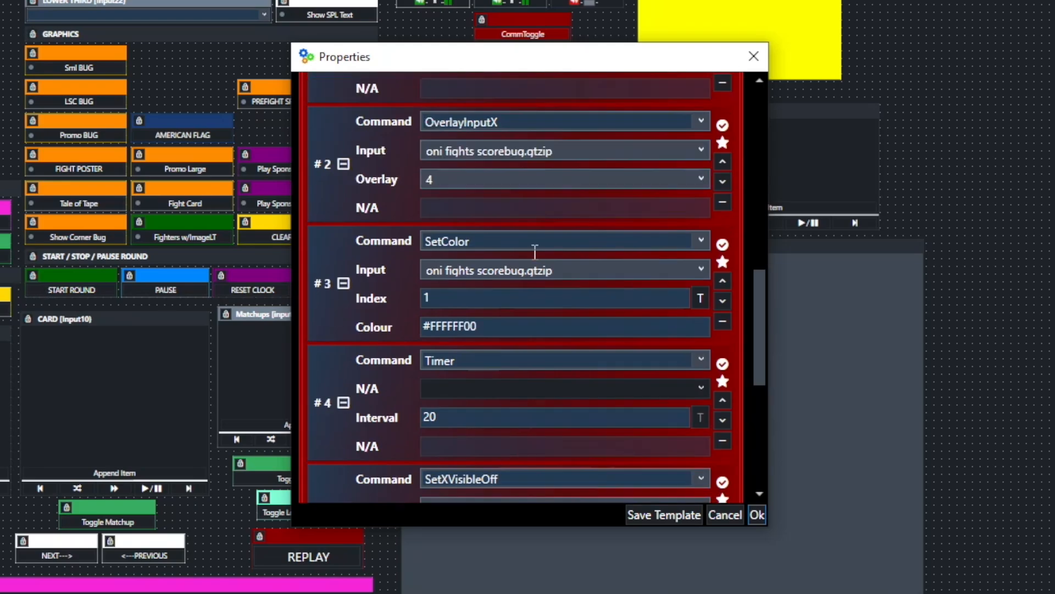
scroll(534, 252, "down", 2)
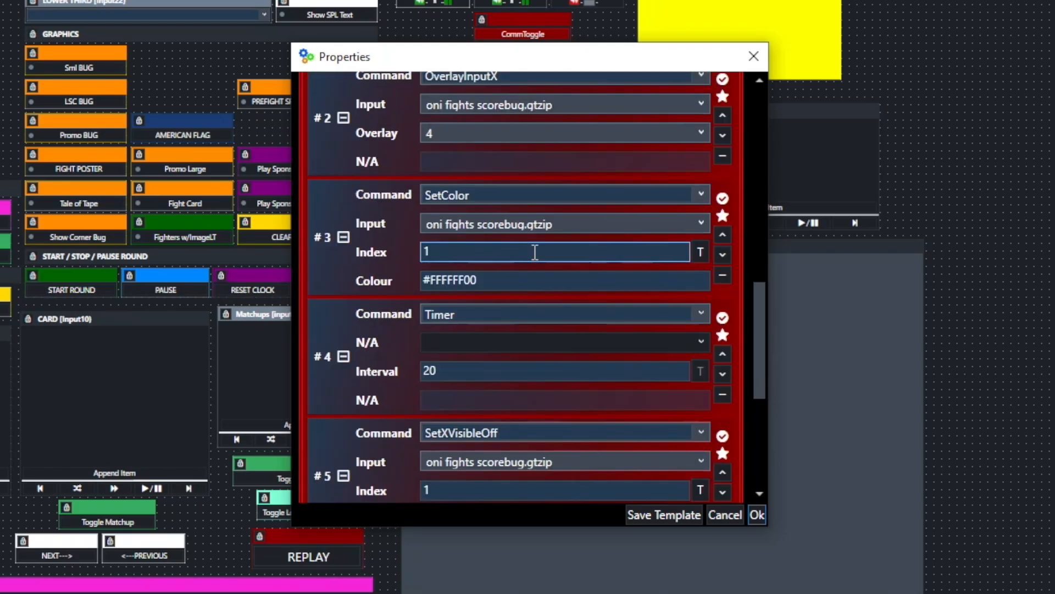
scroll(534, 253, "up", 1)
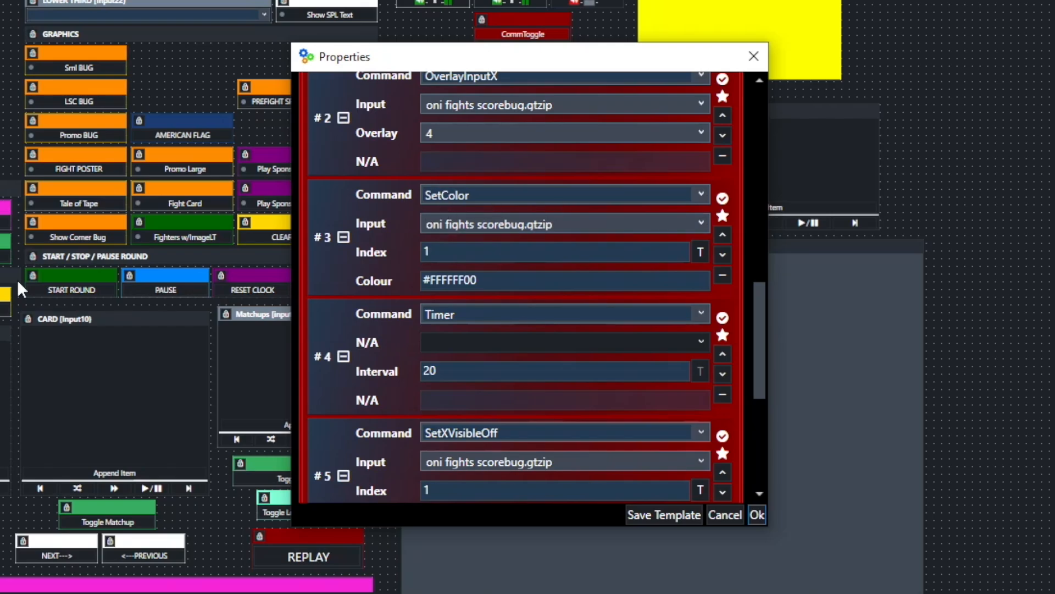
left_click(439, 282)
left_click(488, 286)
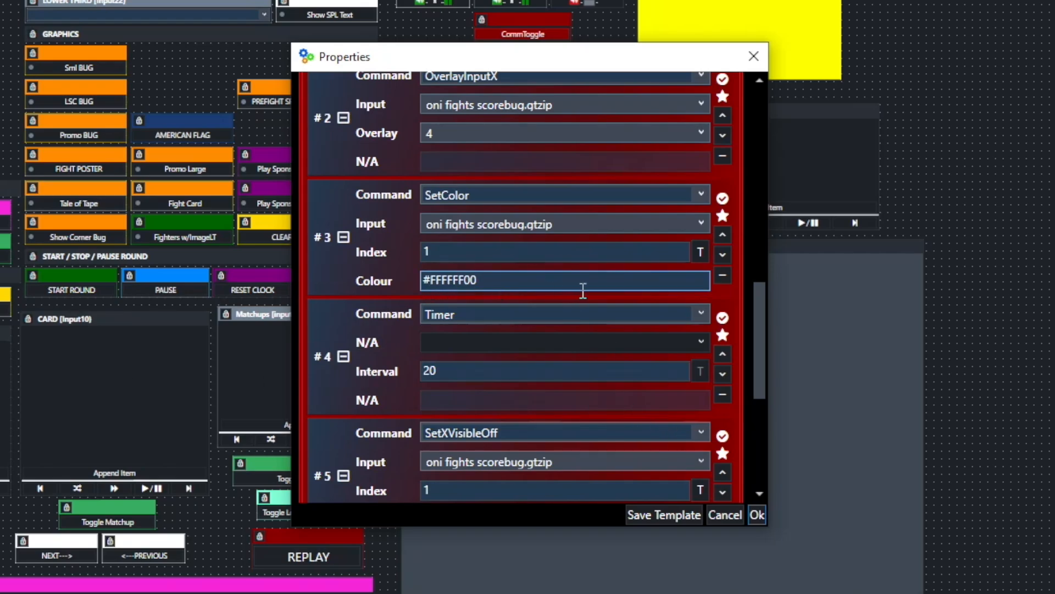
scroll(585, 297, "down", 2)
left_click(438, 278)
scroll(476, 272, "up", 2)
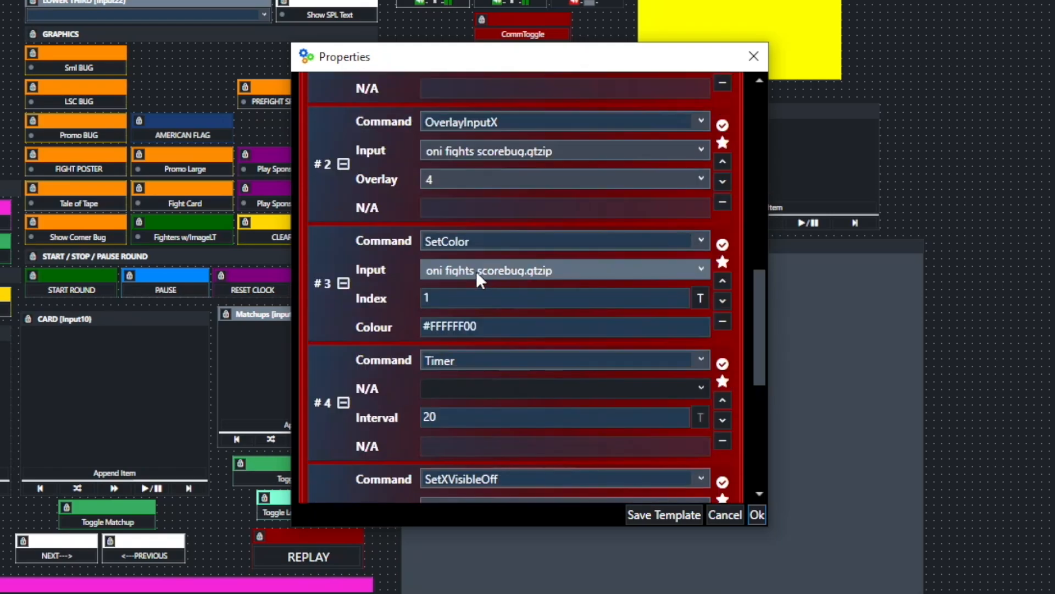
Step: Review the Fighter Matchup "VS" script's timer and text visibility commands with their available index targets, and close its properties
scroll(480, 271, "down", 2)
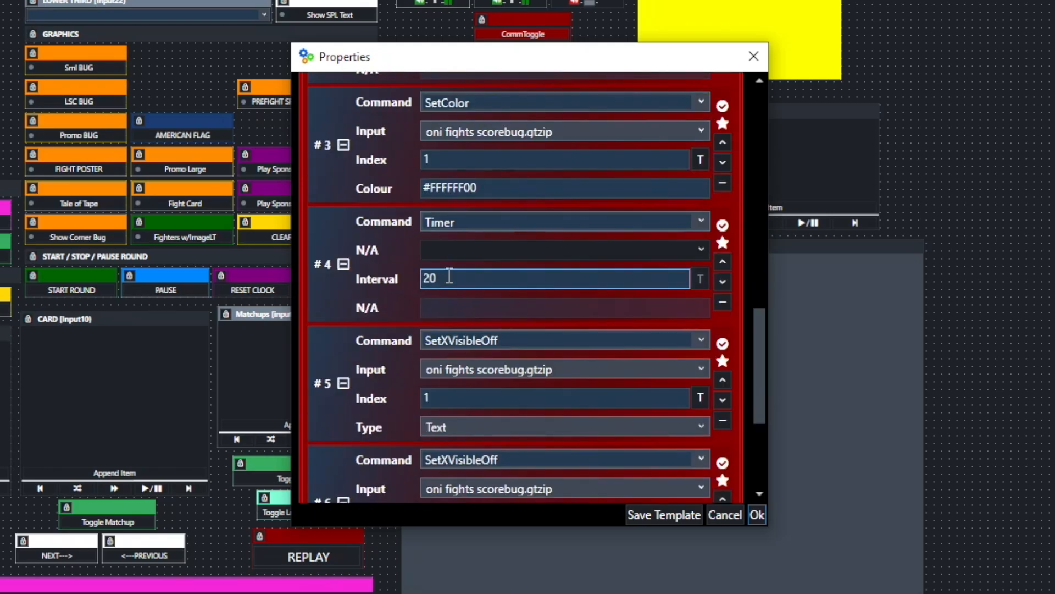
scroll(561, 235, "down", 2)
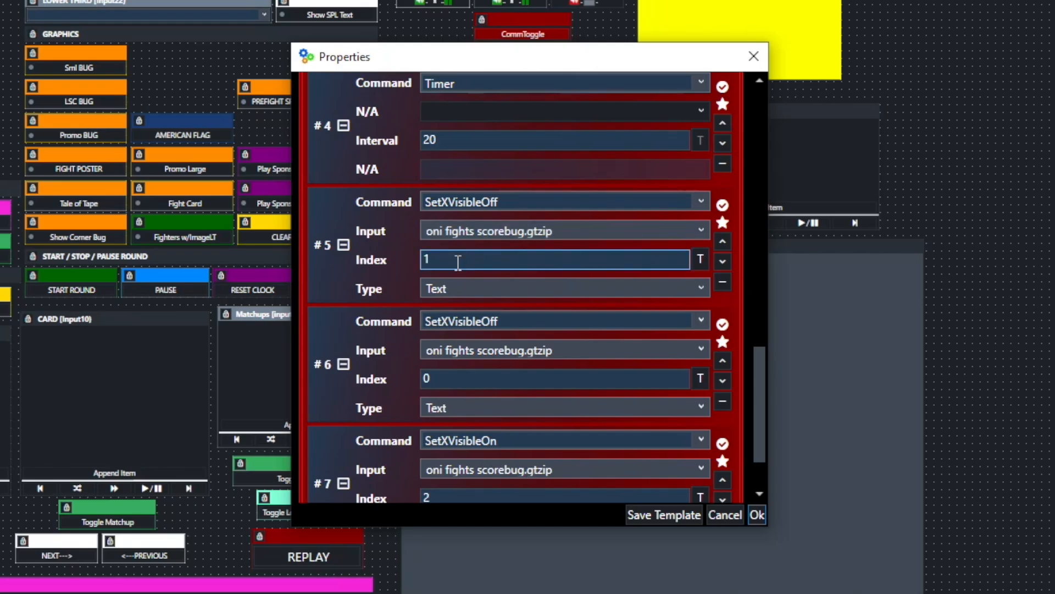
left_click(700, 258)
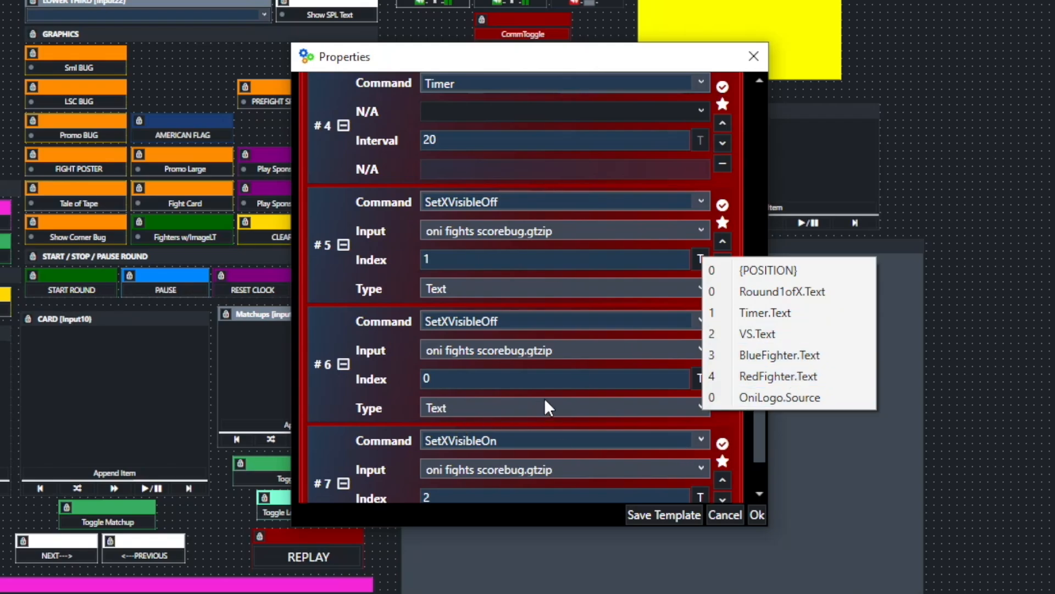
scroll(511, 397, "down", 3)
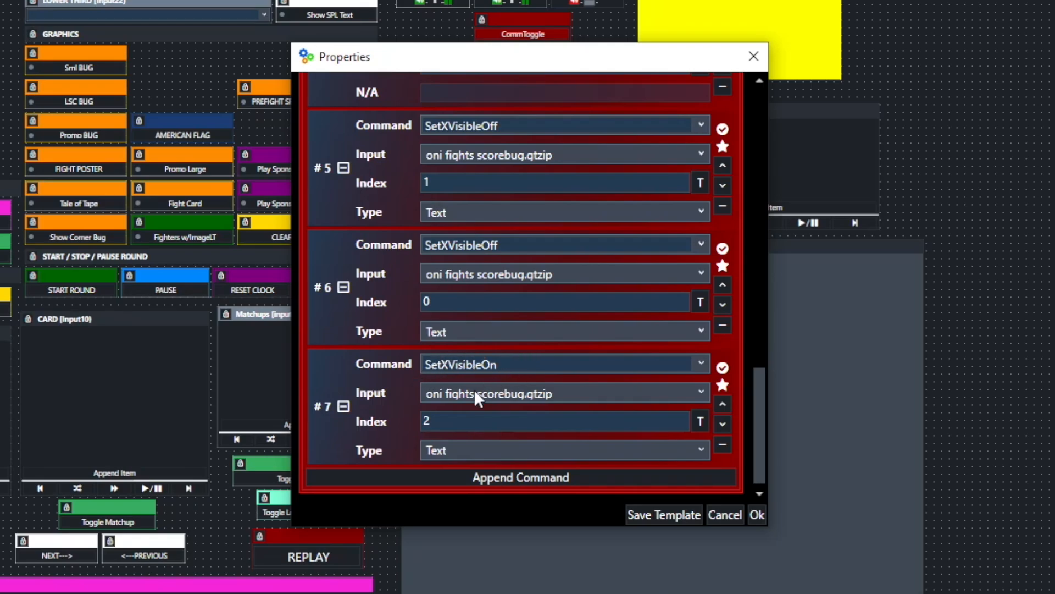
left_click(700, 421)
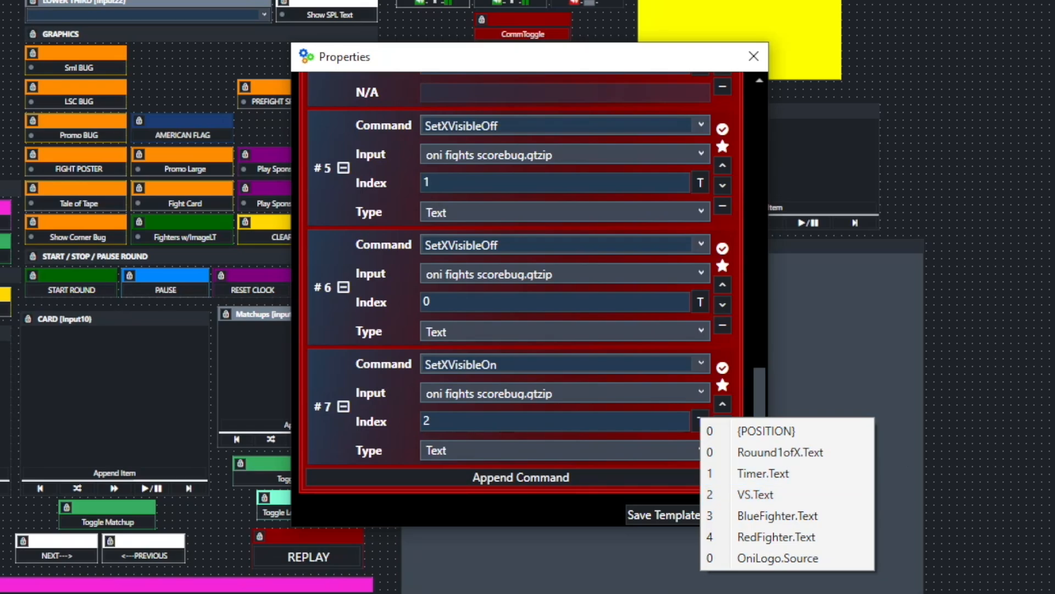
left_click(879, 456)
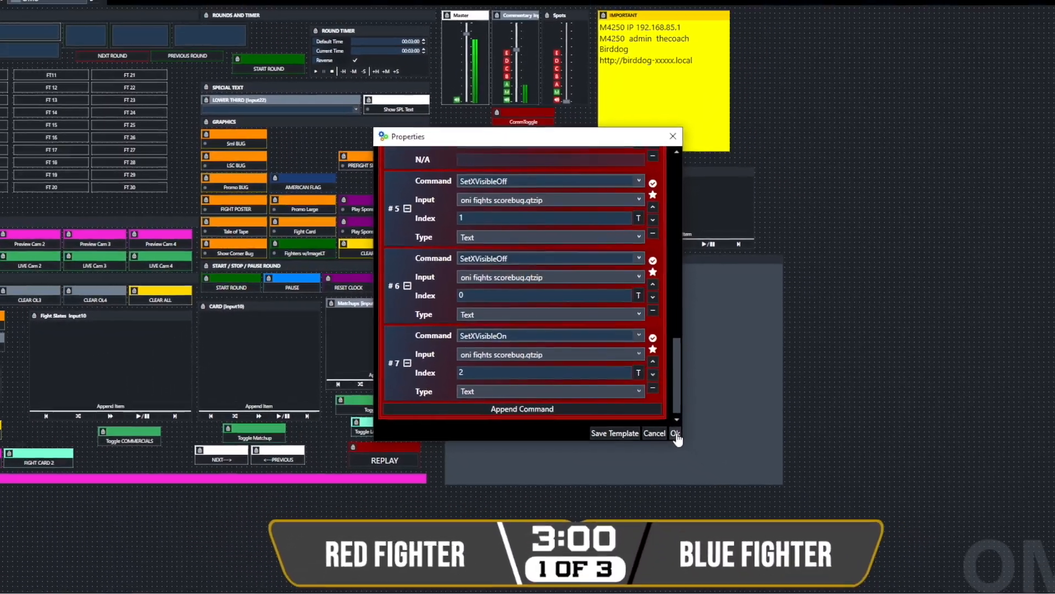
left_click(757, 516)
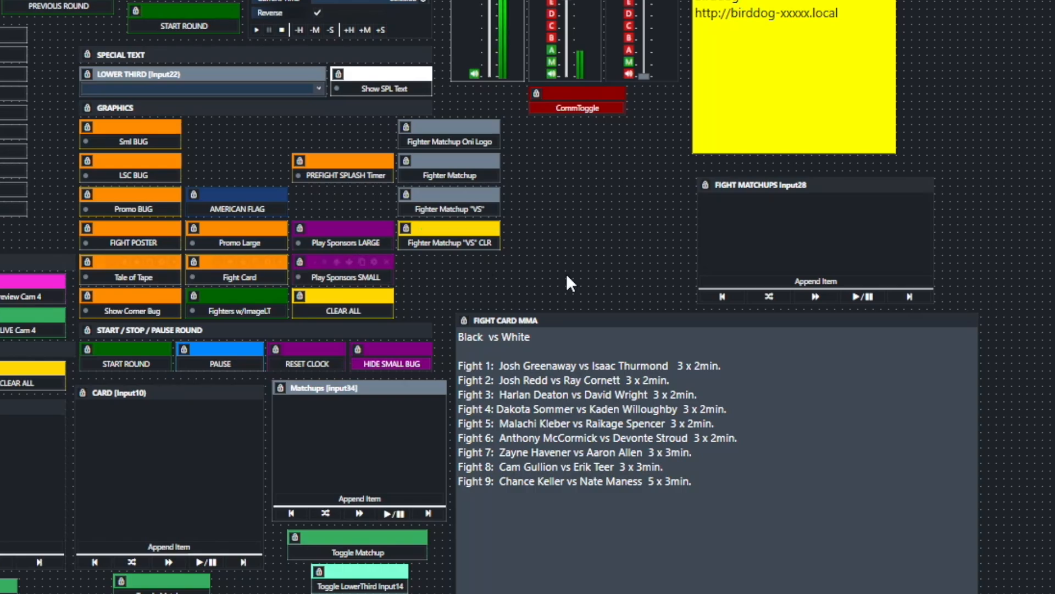
Step: Clear all graphics, trigger the Fighter Matchup "VS" graphic, and switch it to the timer with the Fighter Matchup "VS" CLR button
mouse_move(494, 249)
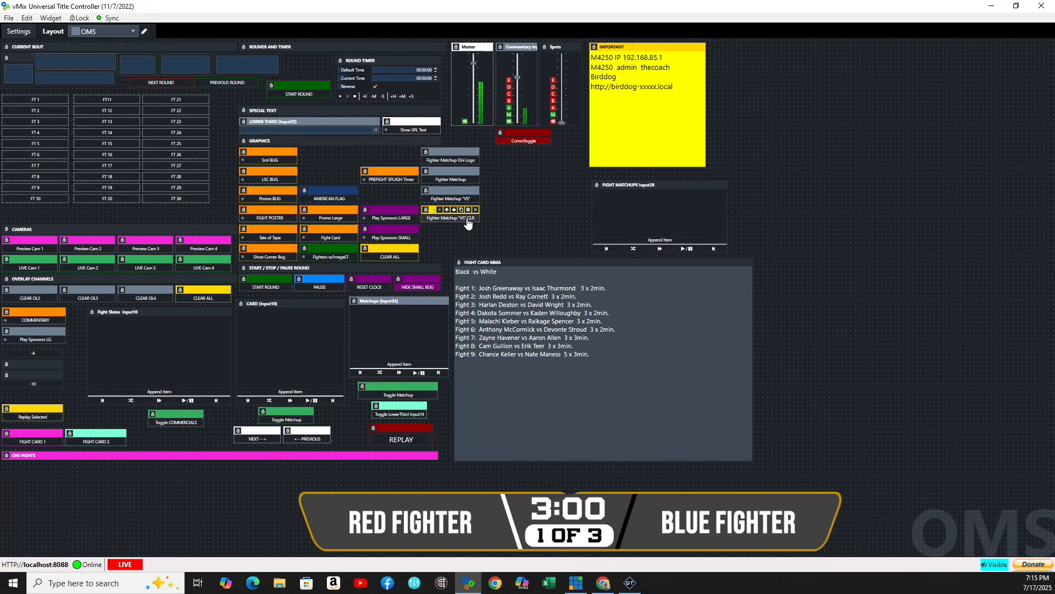
left_click(392, 256)
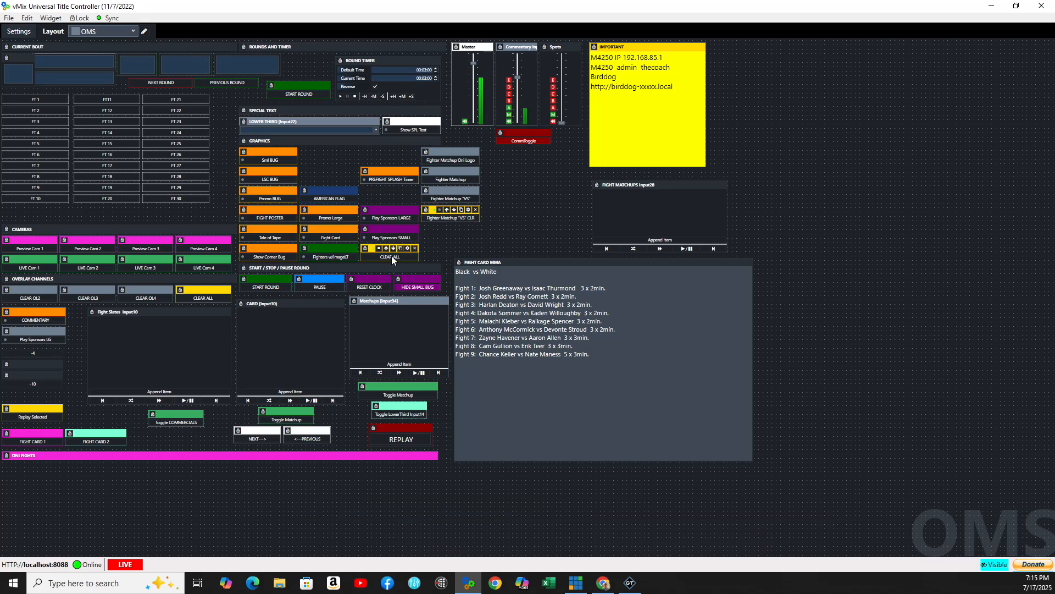
left_click(454, 200)
left_click(463, 220)
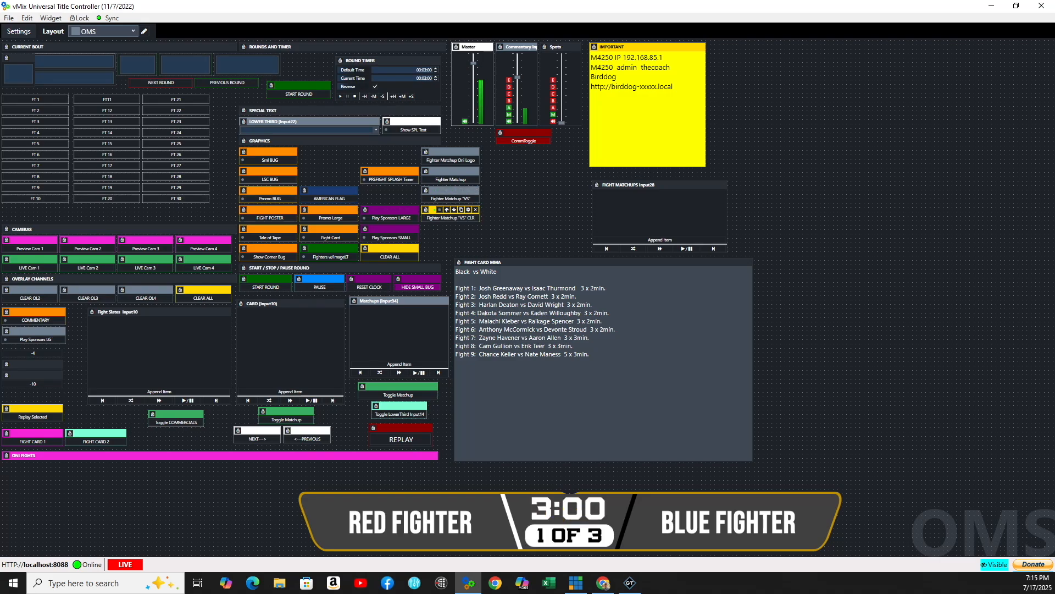
Step: Examine the Fighter Matchup "VS" CLR script's logo visibility, timer, colour and text visibility commands, including the available index targets
left_click(468, 209)
scroll(555, 252, "down", 5)
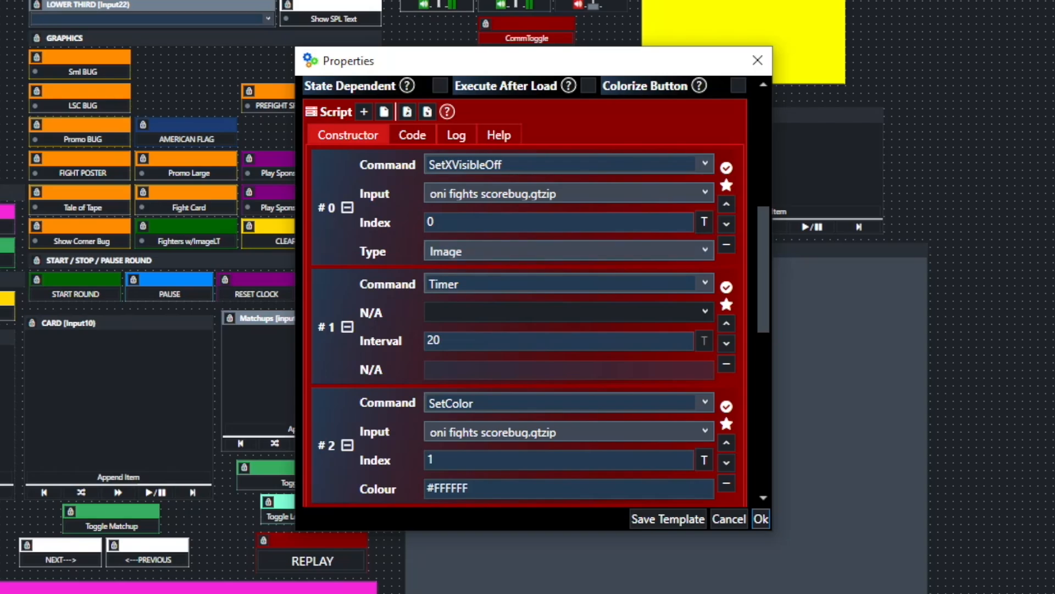
scroll(509, 248, "down", 1)
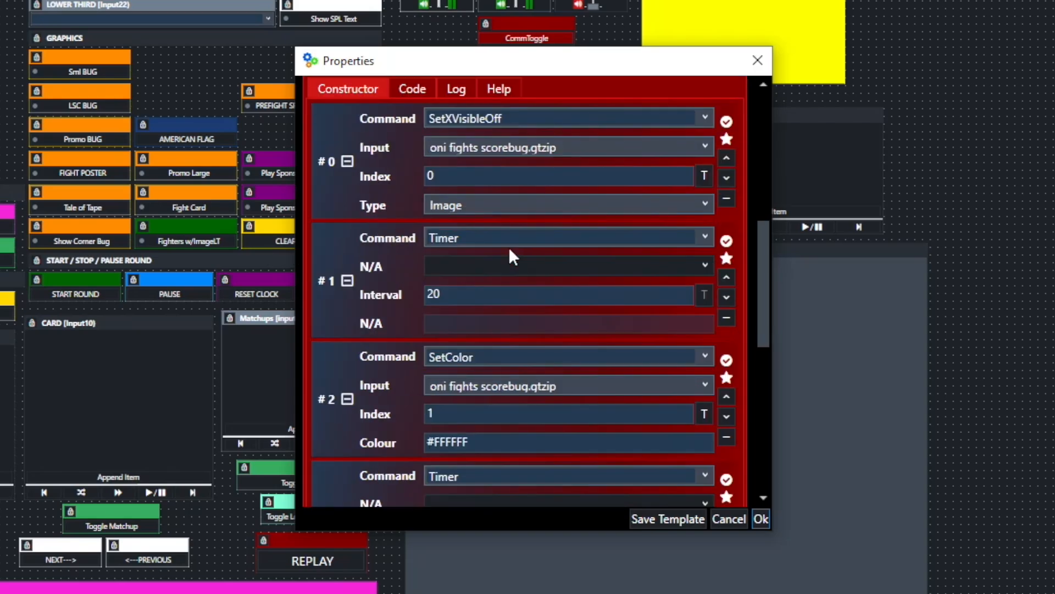
scroll(509, 246, "down", 1)
scroll(537, 228, "down", 1)
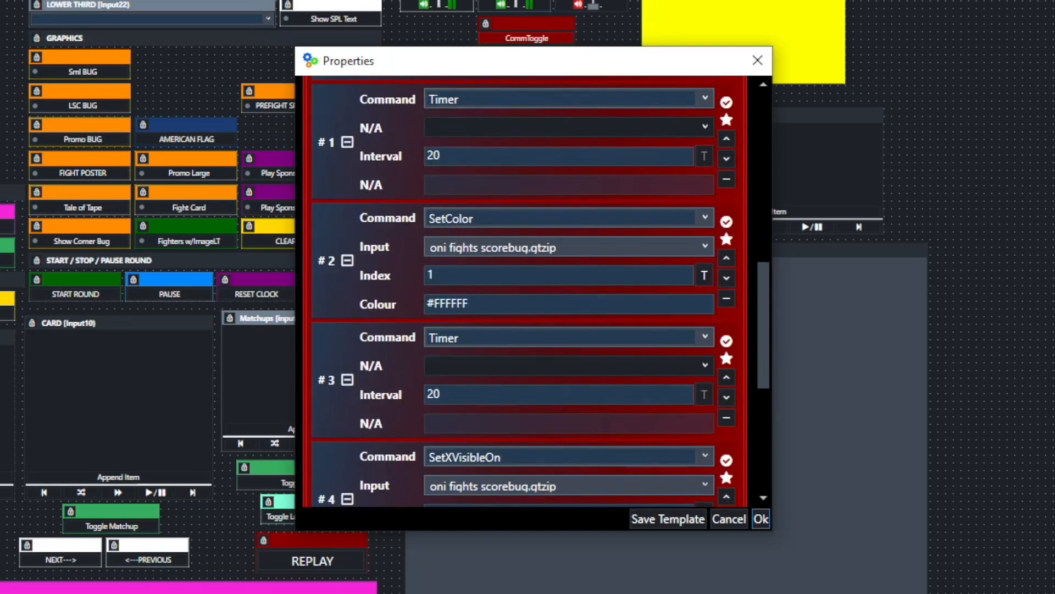
scroll(558, 256, "down", 3)
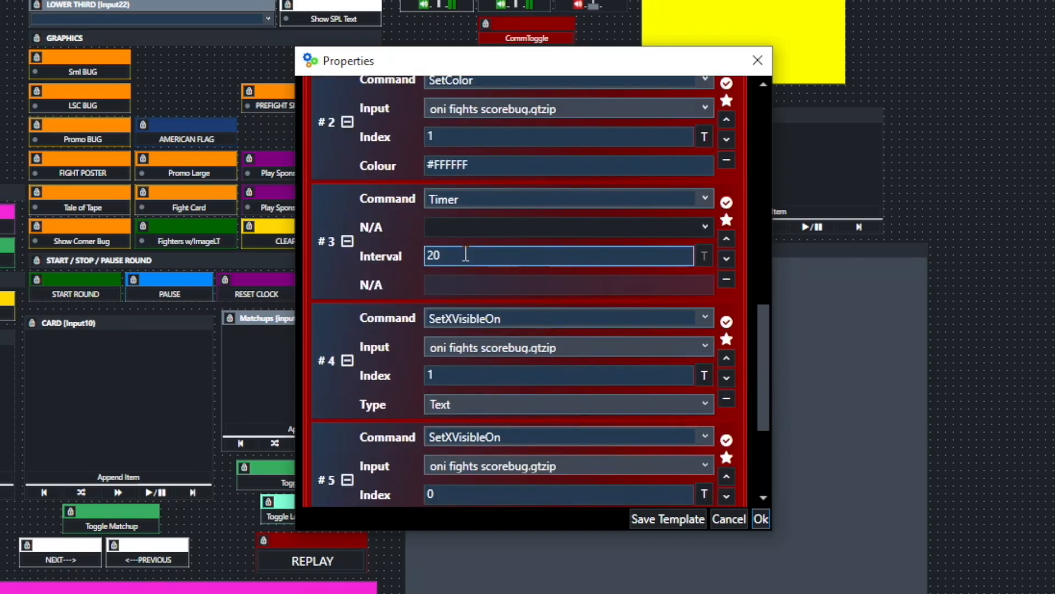
scroll(473, 255, "down", 3)
scroll(476, 258, "down", 1)
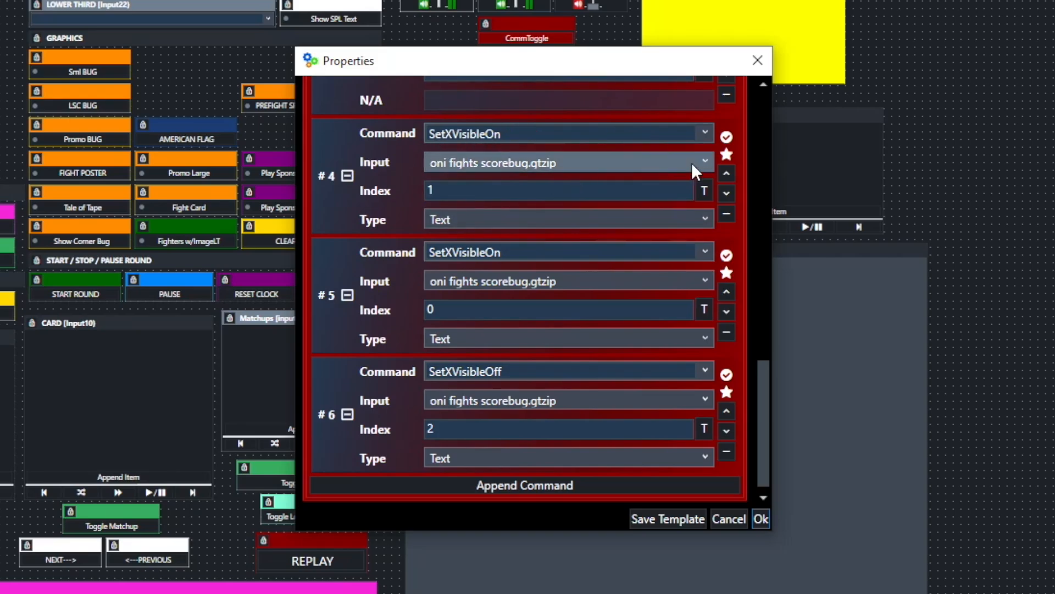
left_click(706, 191)
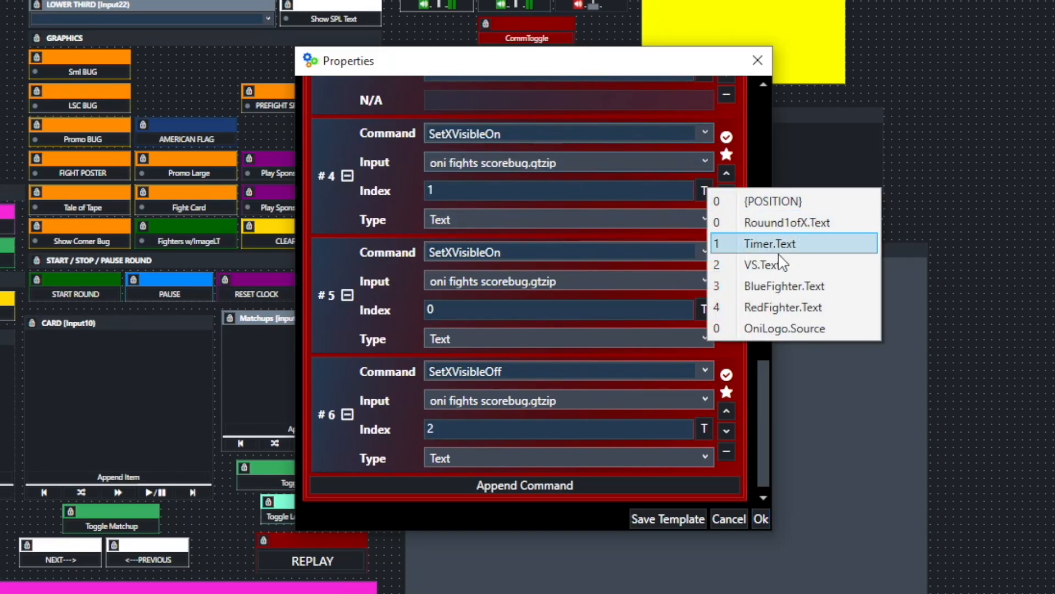